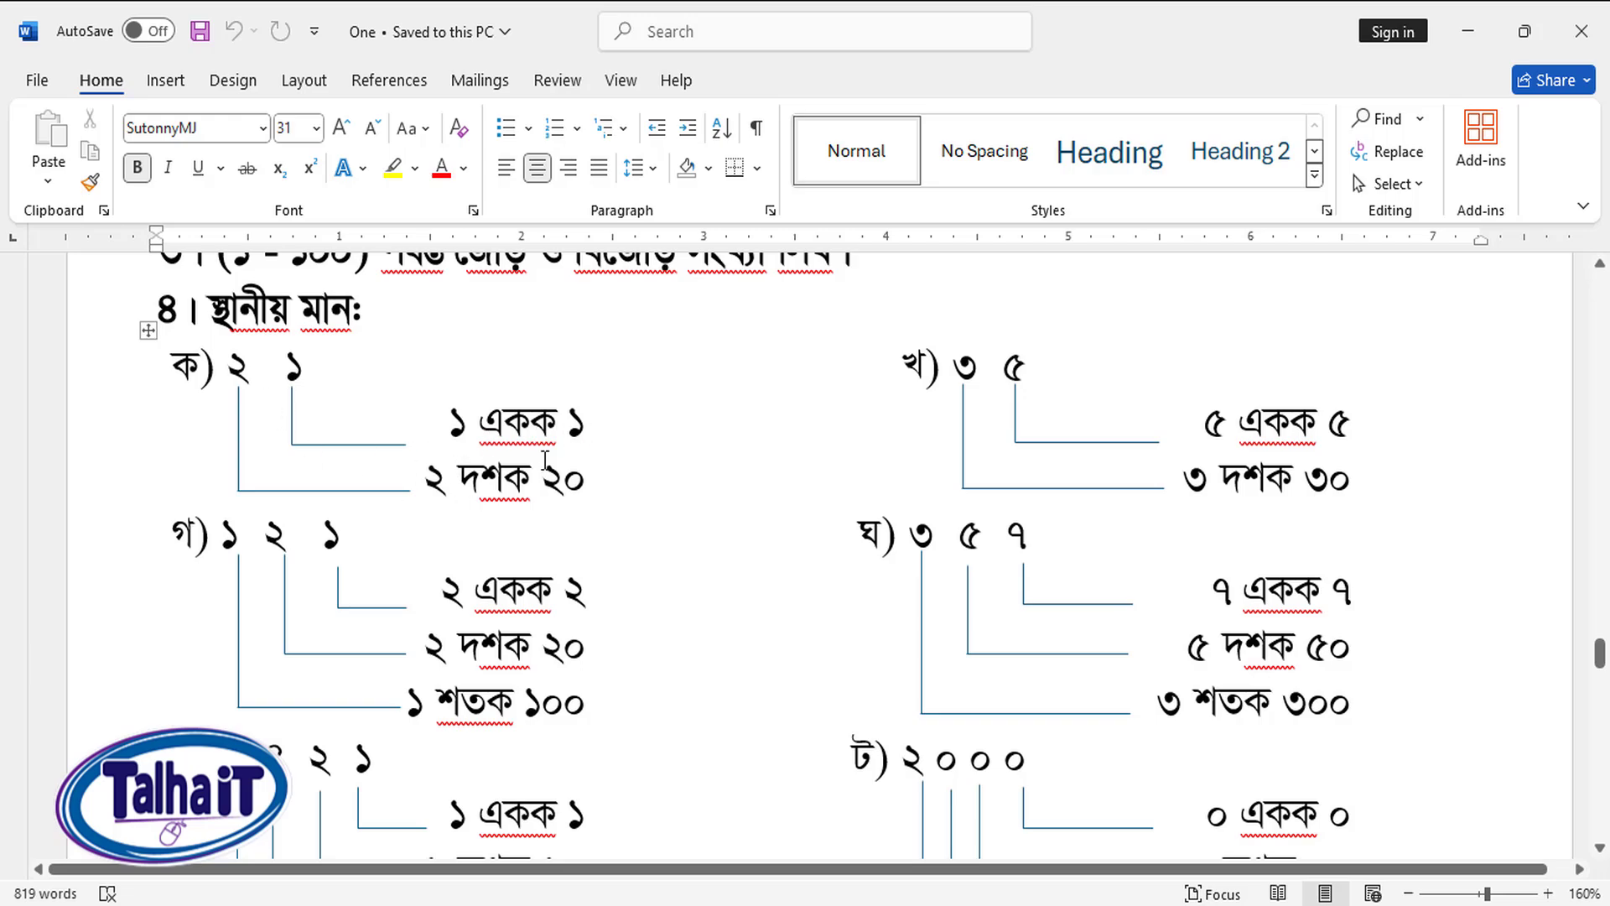
Step: Examine the place-value diagrams under question ৪ in the existing document
{"action": "scroll", "coordinate": [1038, 493], "scroll_direction": "down", "scroll_amount": 1}
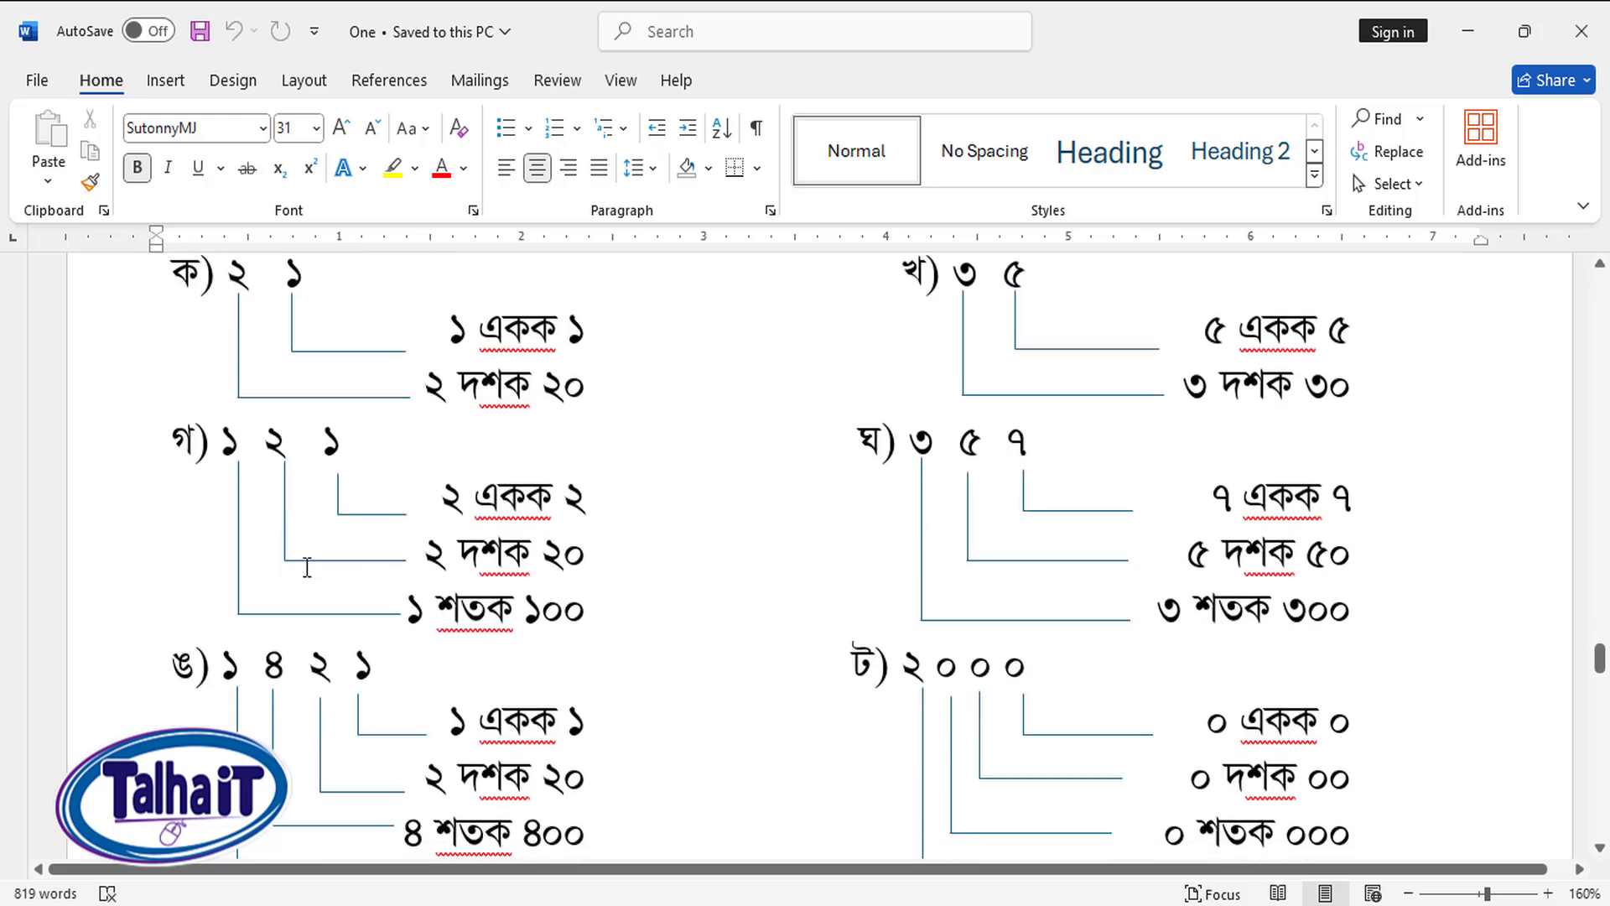
{"action": "scroll", "coordinate": [532, 527], "scroll_direction": "down", "scroll_amount": 1}
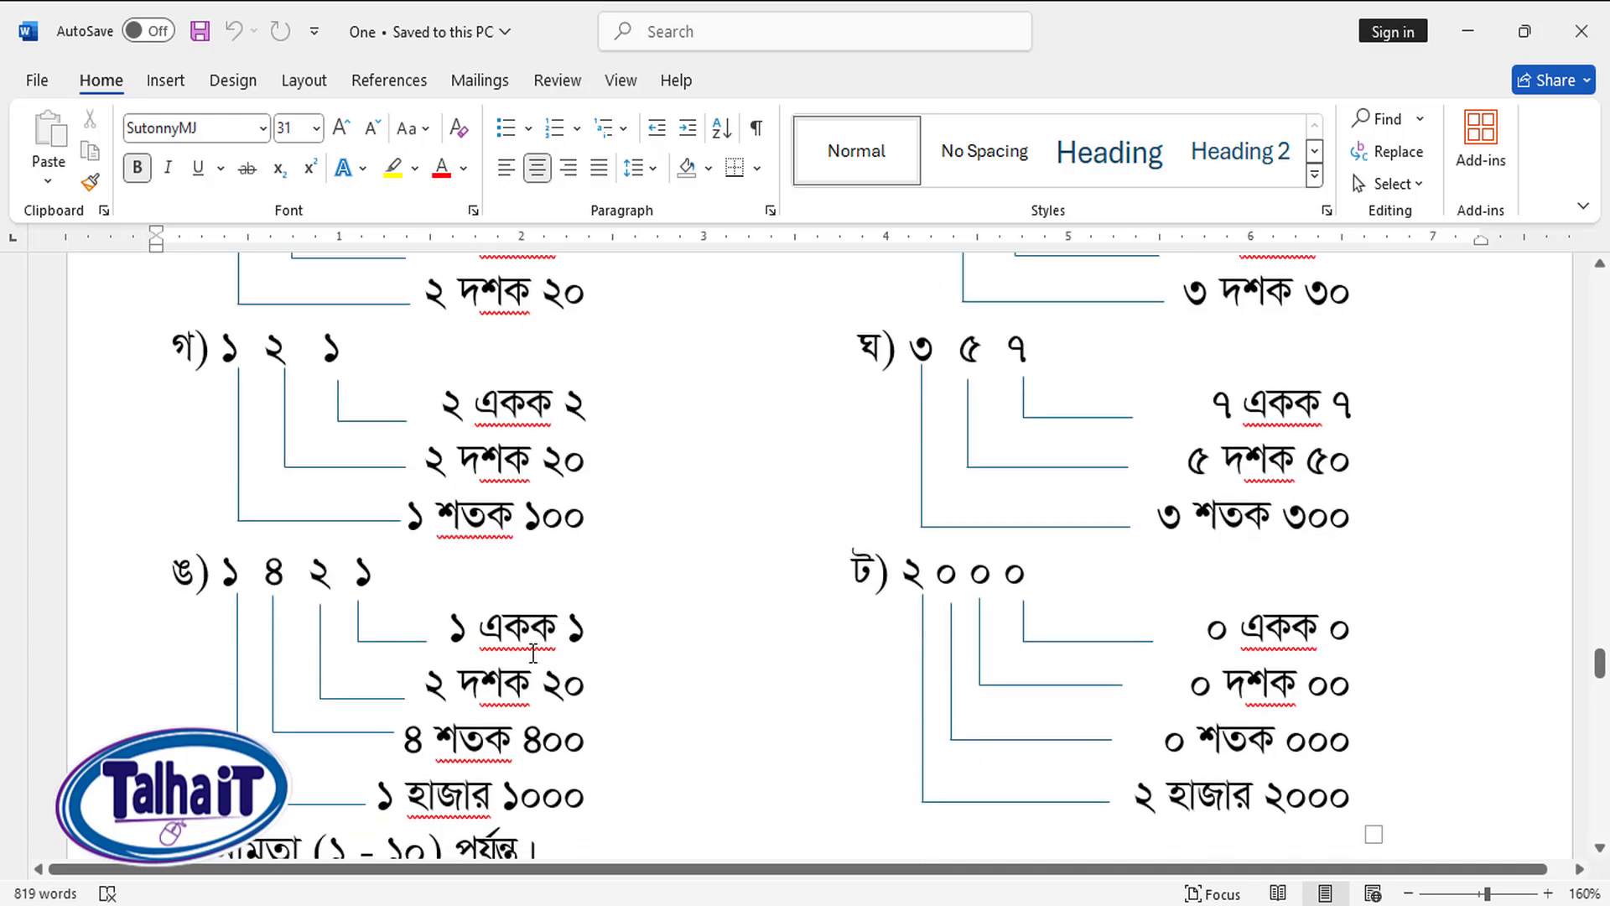
{"action": "scroll", "coordinate": [517, 707], "scroll_direction": "up", "scroll_amount": 2}
{"action": "scroll", "coordinate": [516, 528], "scroll_direction": "up", "scroll_amount": 1}
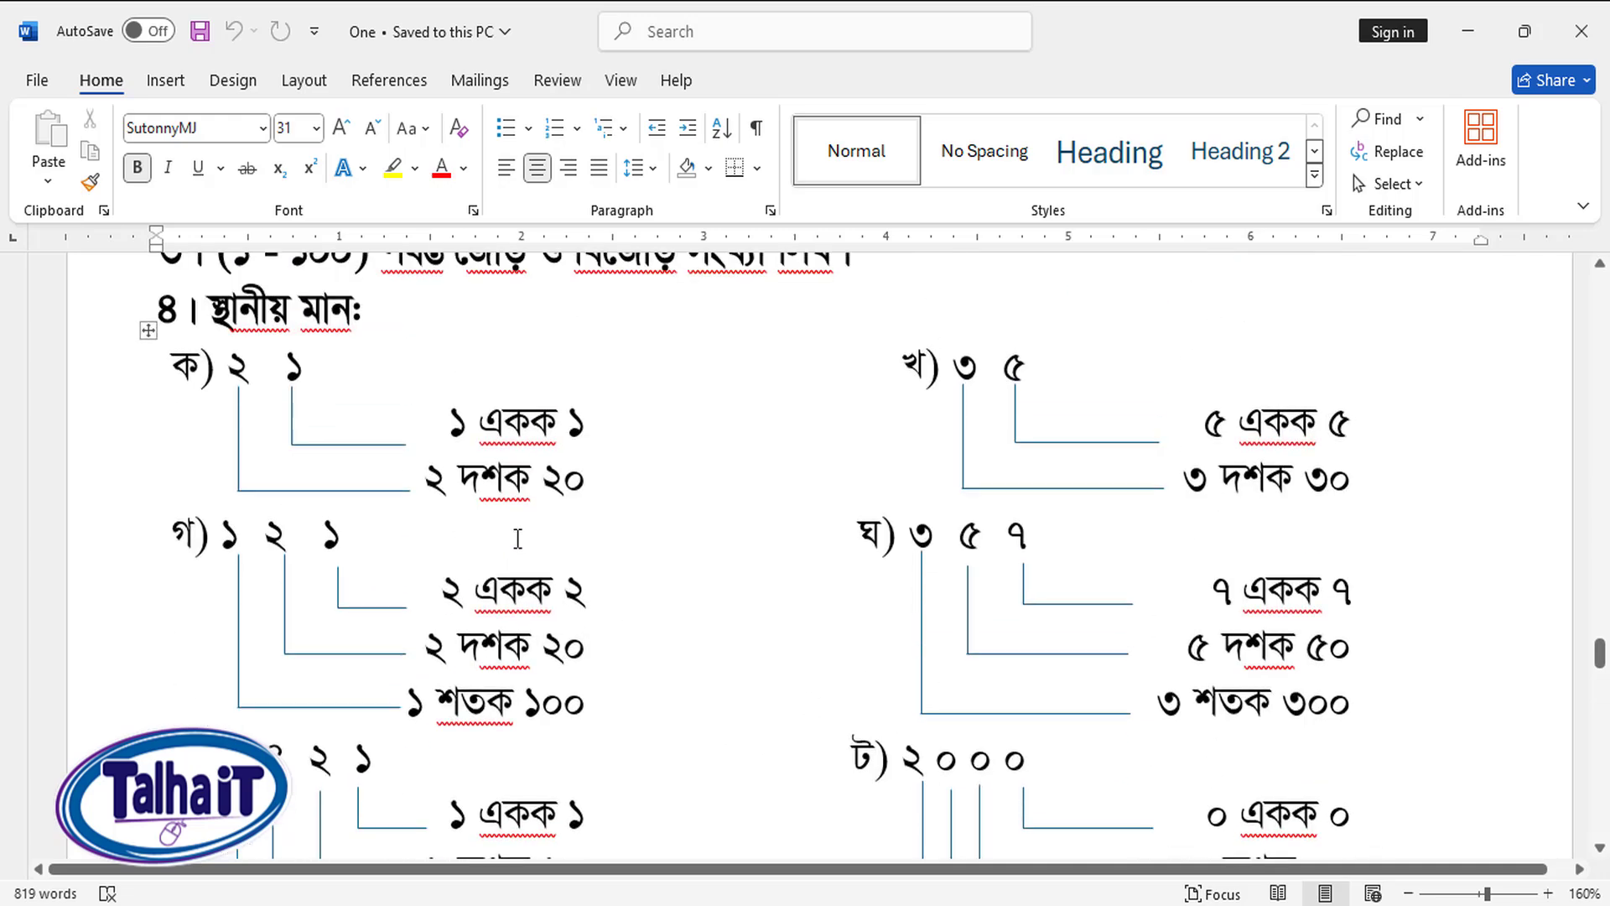
{"action": "scroll", "coordinate": [570, 665], "scroll_direction": "down", "scroll_amount": 4}
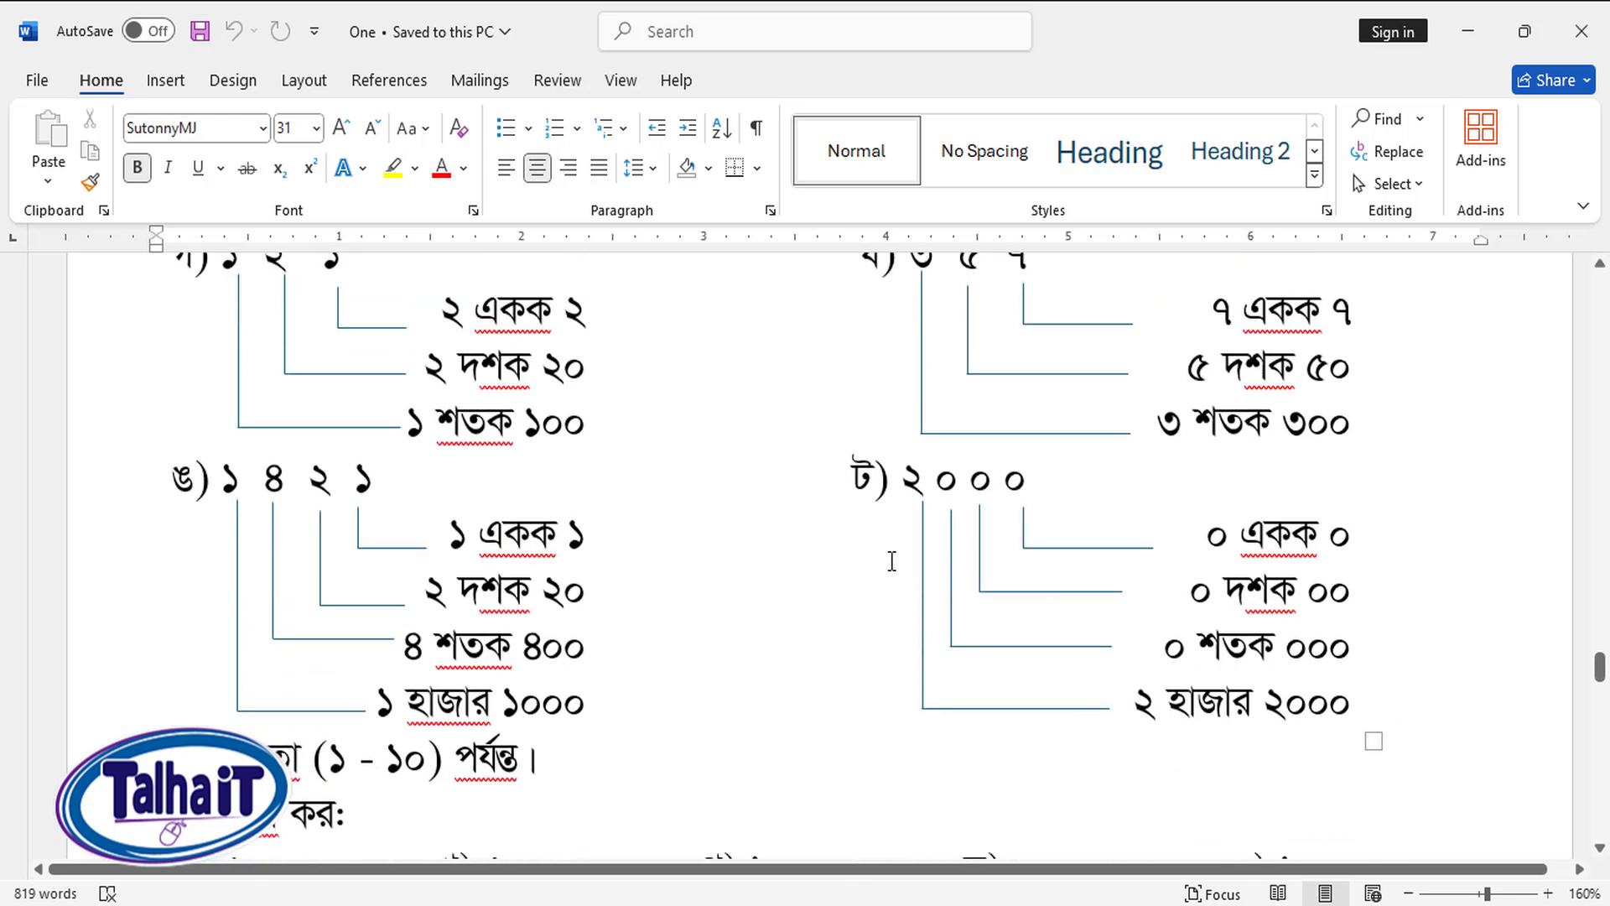
{"action": "scroll", "coordinate": [406, 468], "scroll_direction": "up", "scroll_amount": 3}
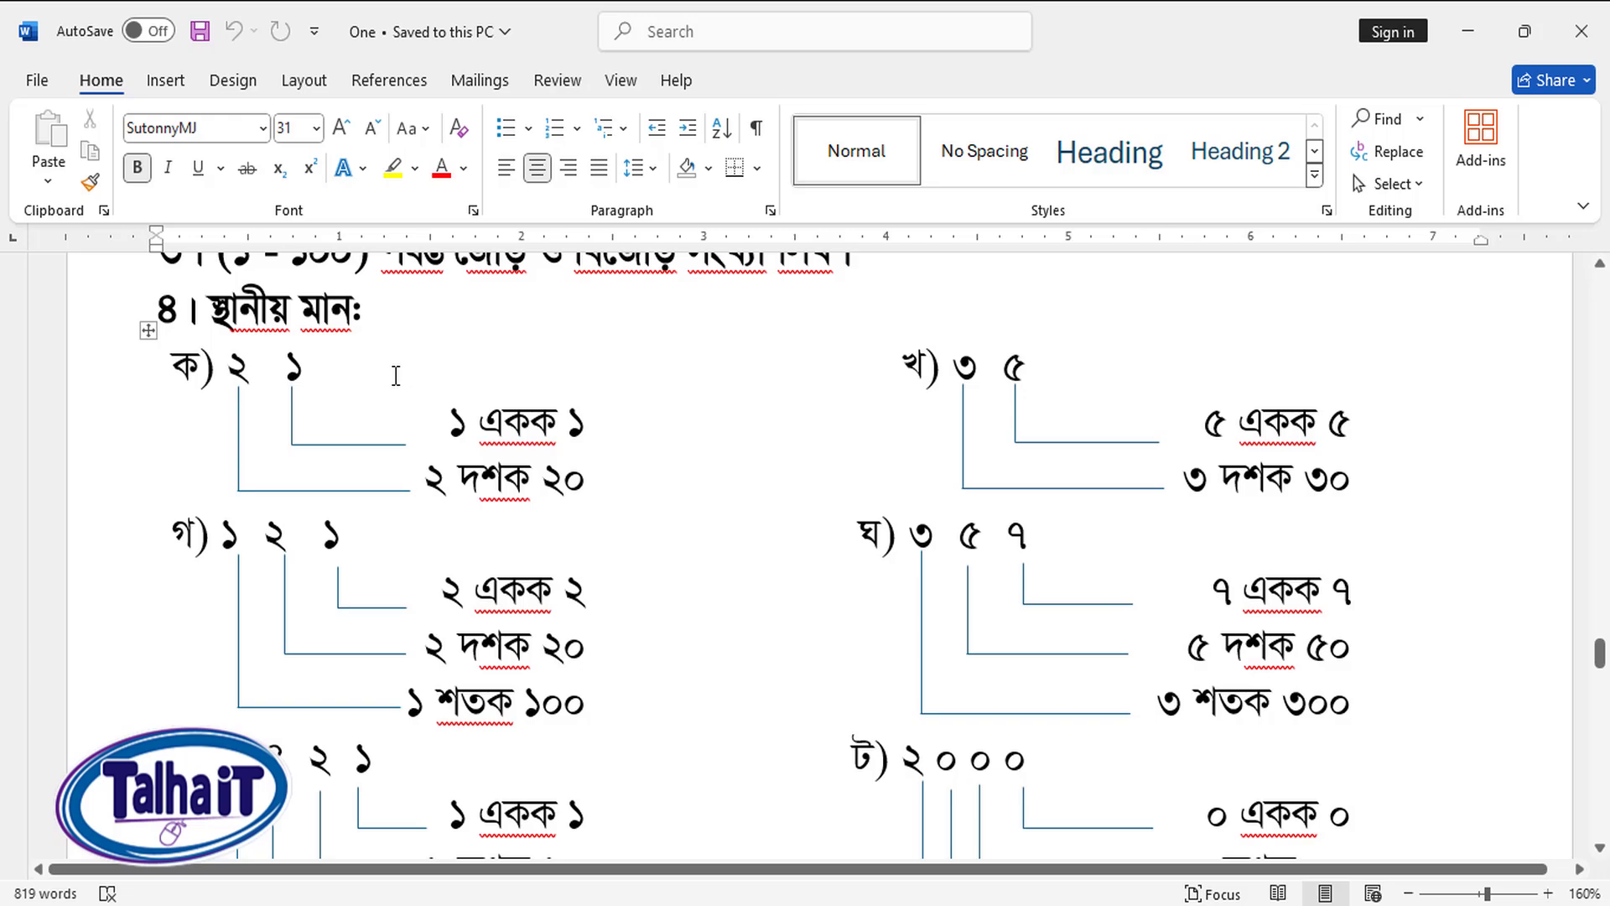
Step: Create a new blank document
{"action": "key", "text": "ctrl+n"}
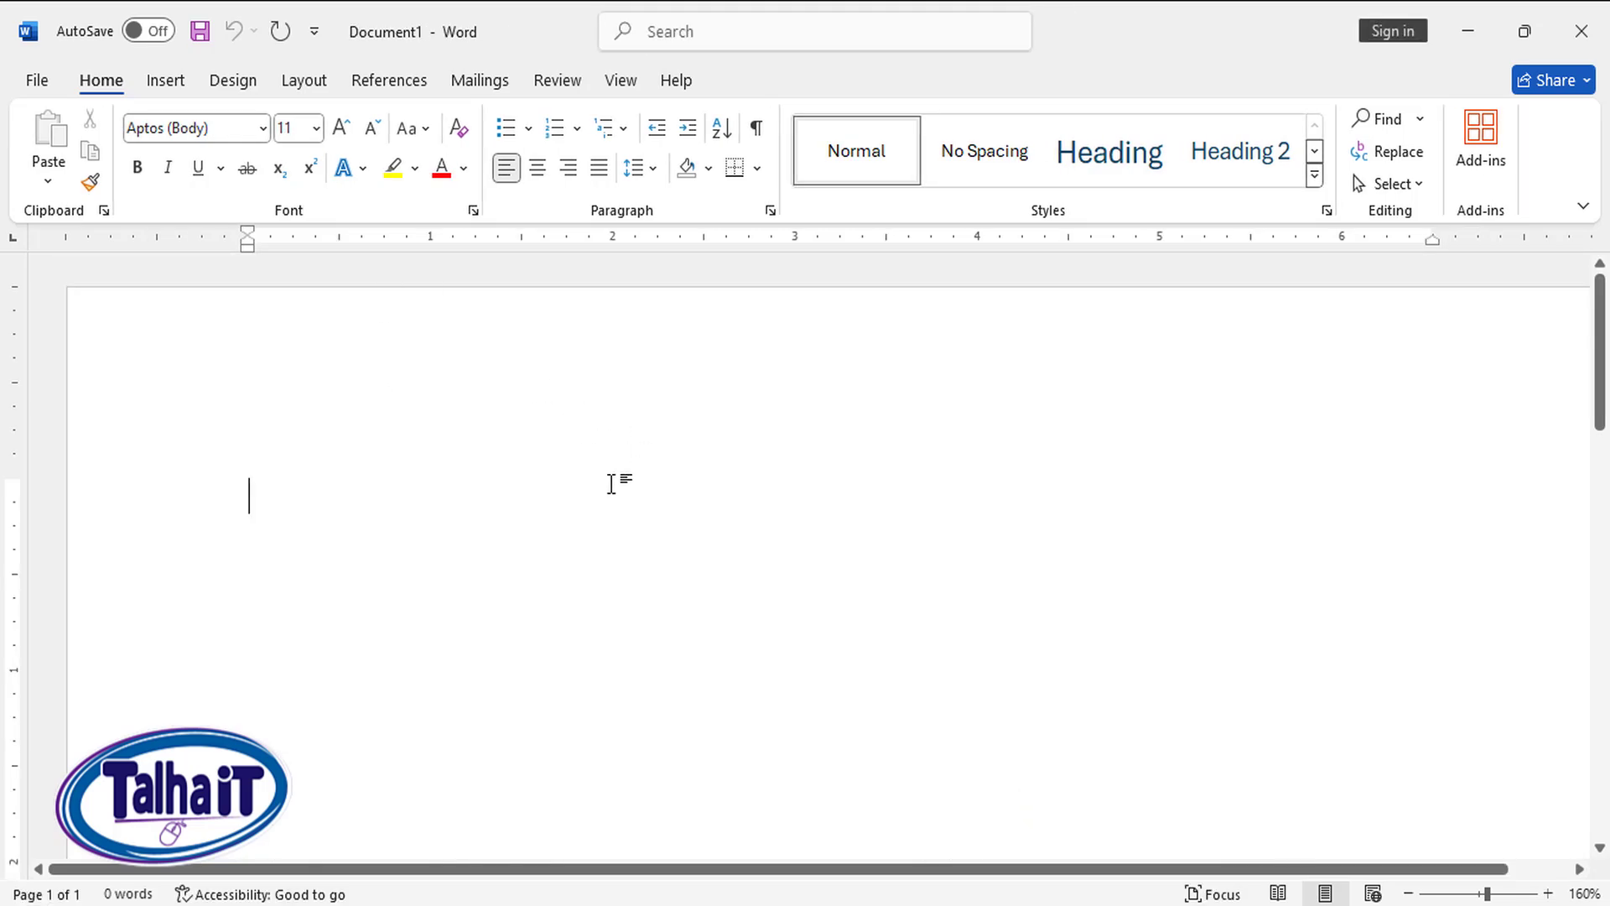
{"action": "scroll", "coordinate": [611, 482], "scroll_direction": "down", "scroll_amount": 7}
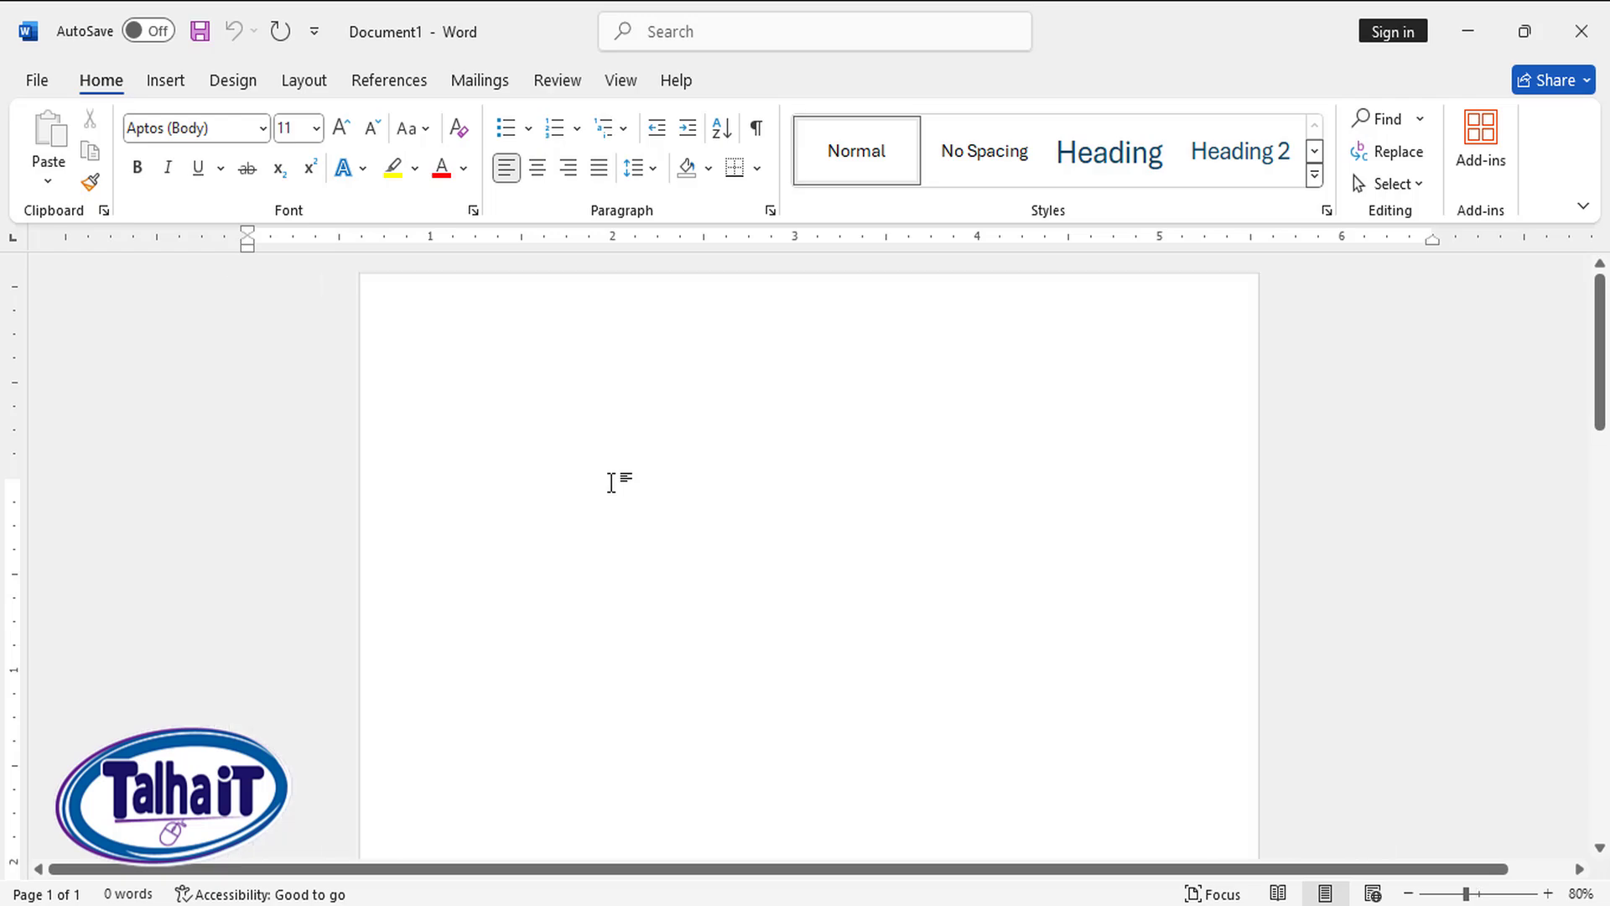
{"action": "left_click", "coordinate": [1548, 894]}
{"action": "left_click", "coordinate": [1549, 894]}
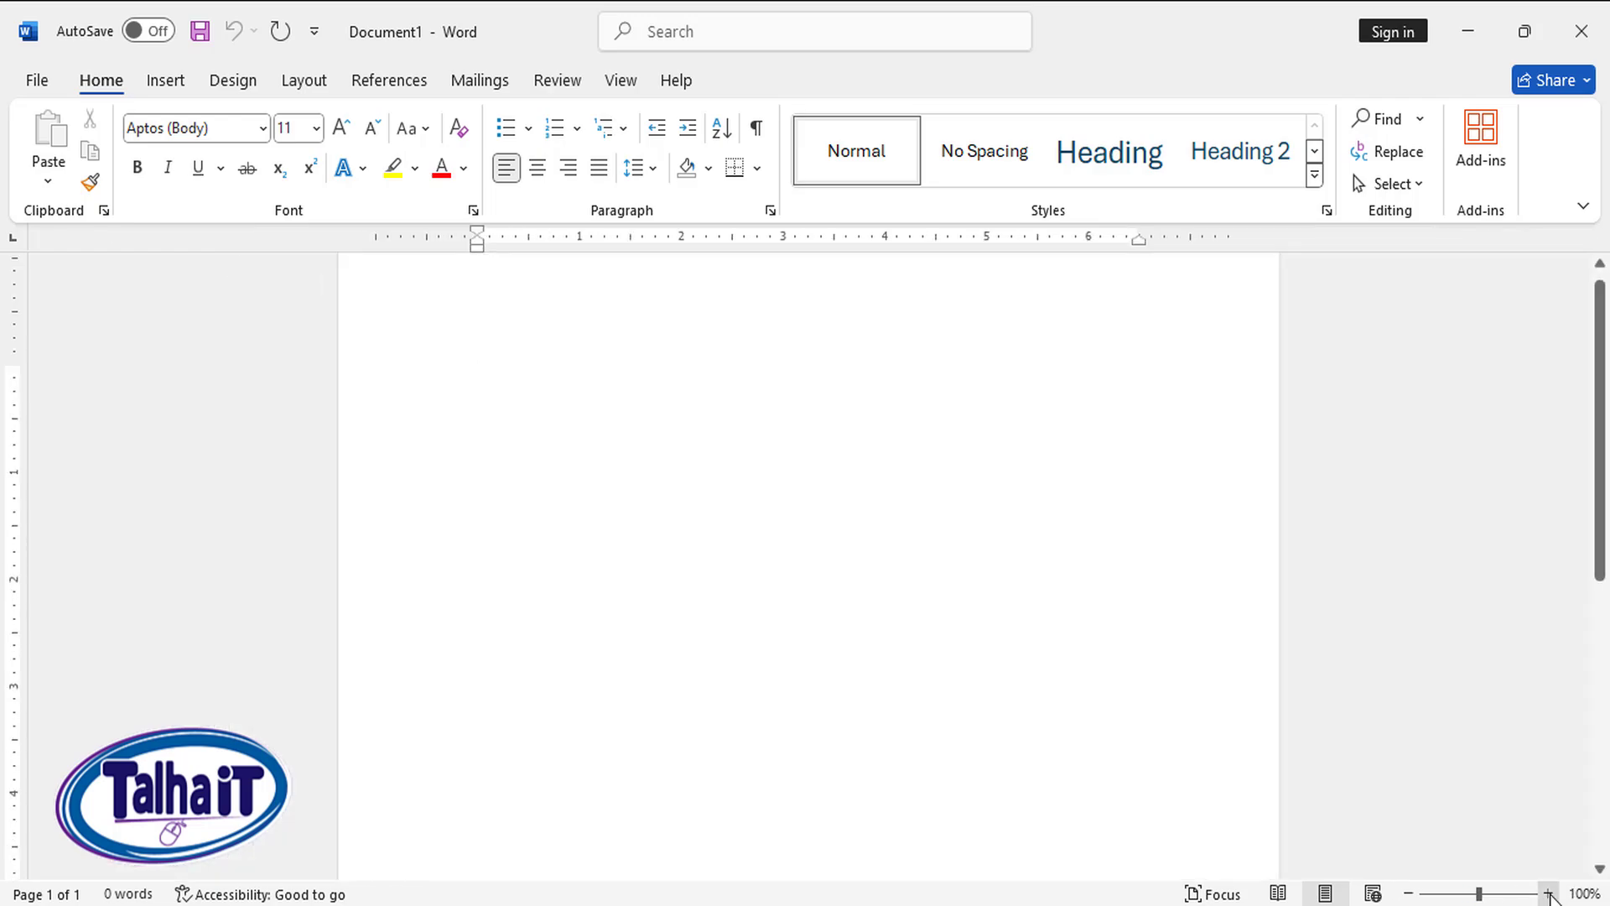
{"action": "left_click", "coordinate": [1410, 894]}
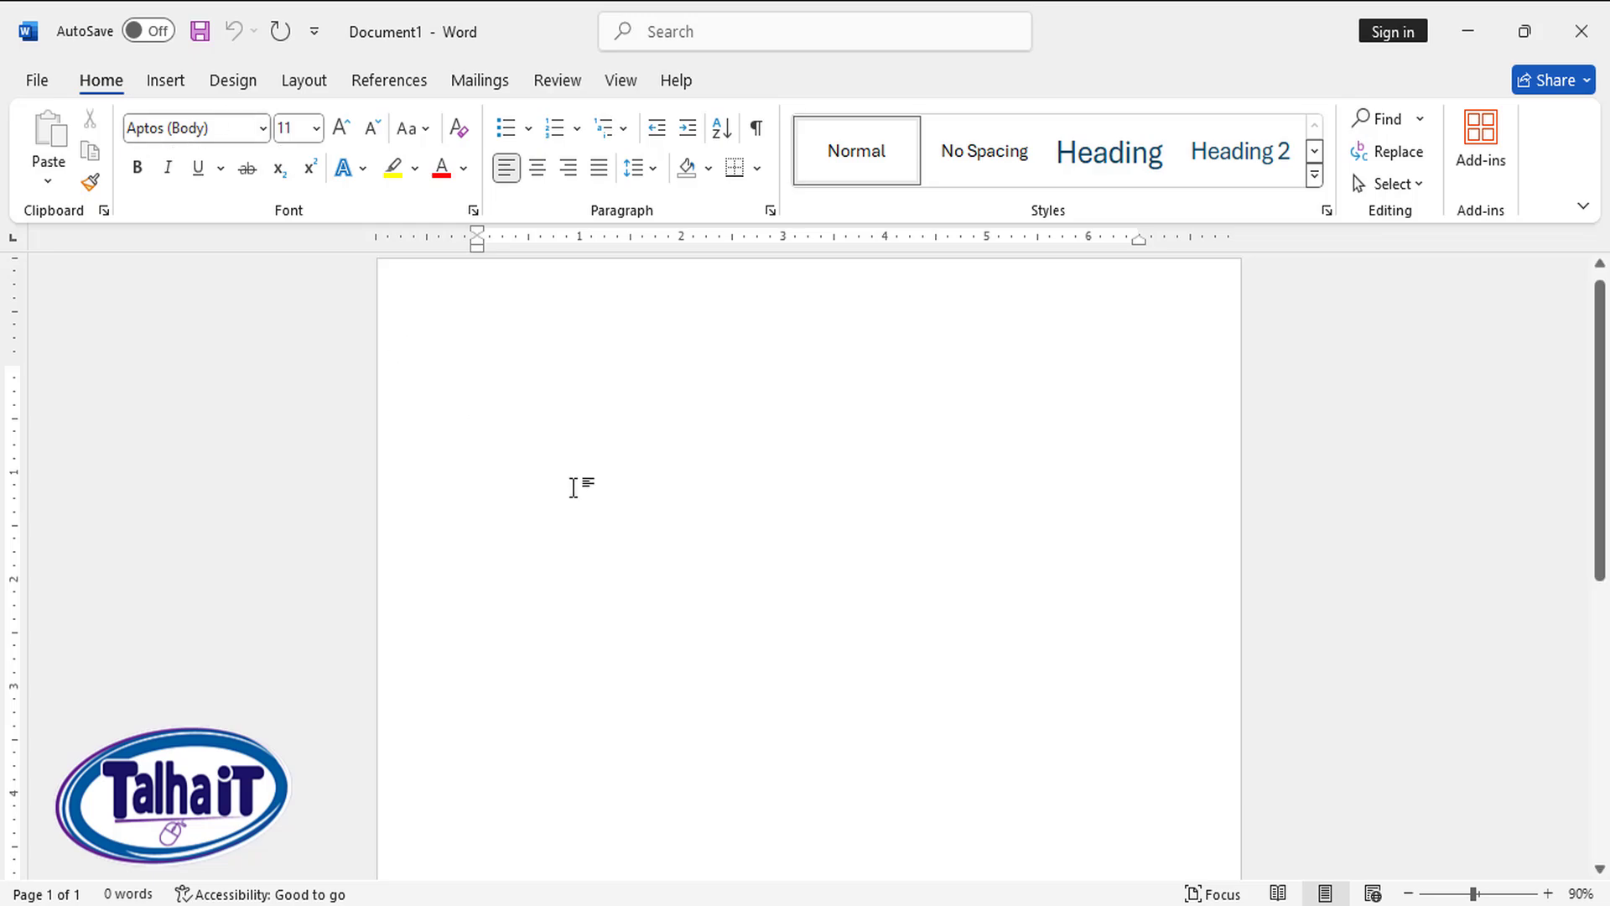
Step: Switch to Bangla typing in the SutonnyMJ font and set the font size to 18
{"action": "key", "text": "ctrl+alt+b"}
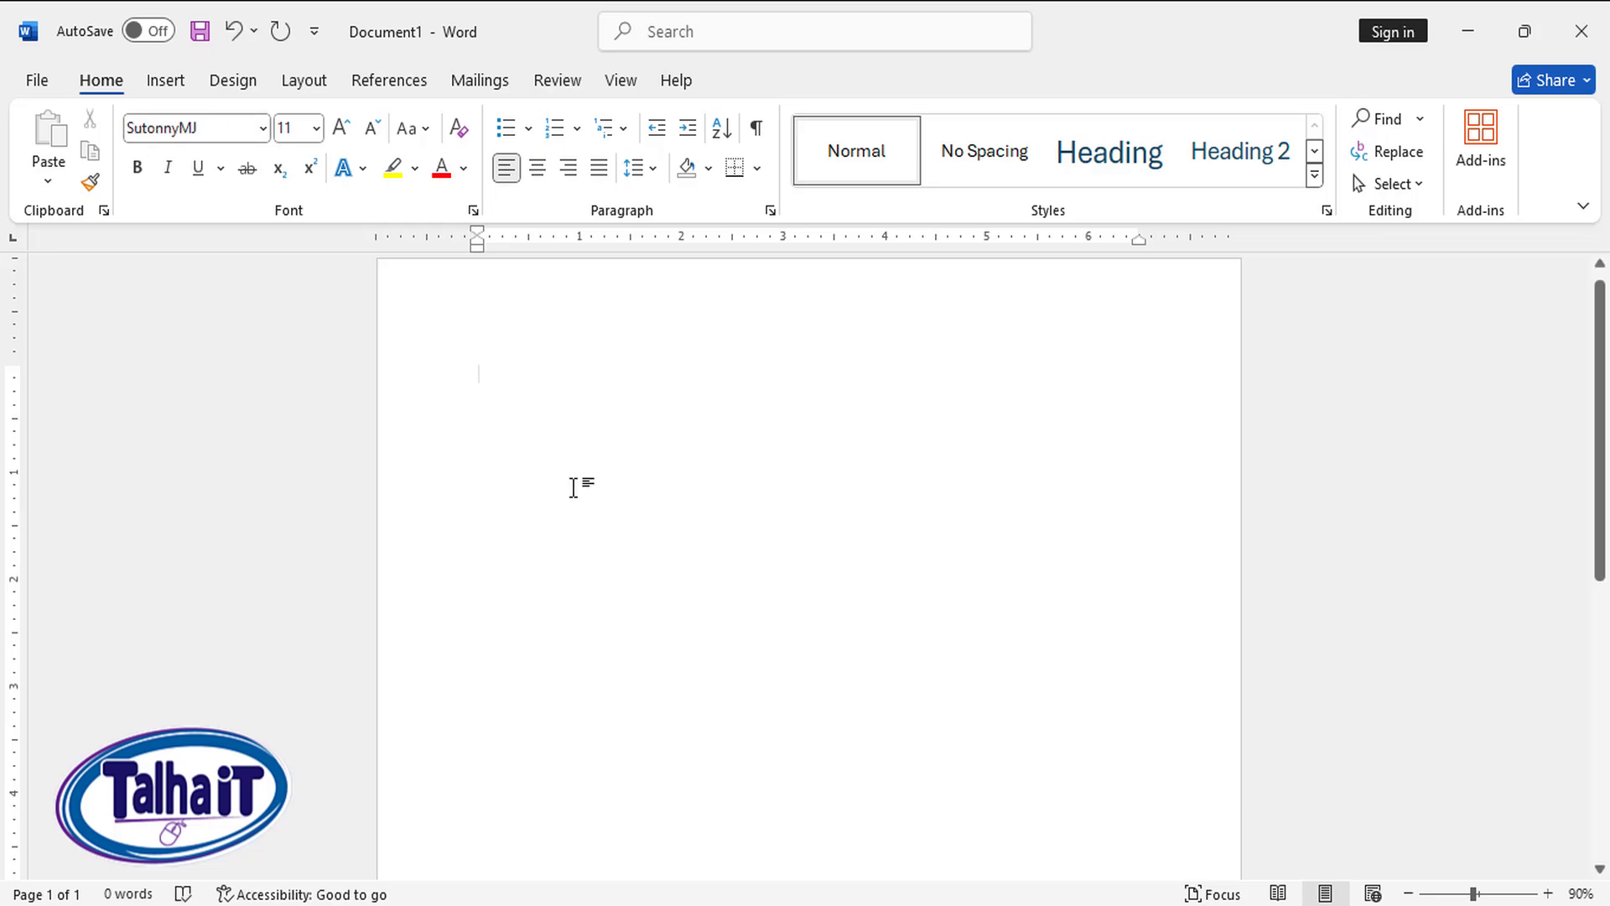
{"action": "left_click", "coordinate": [317, 130]}
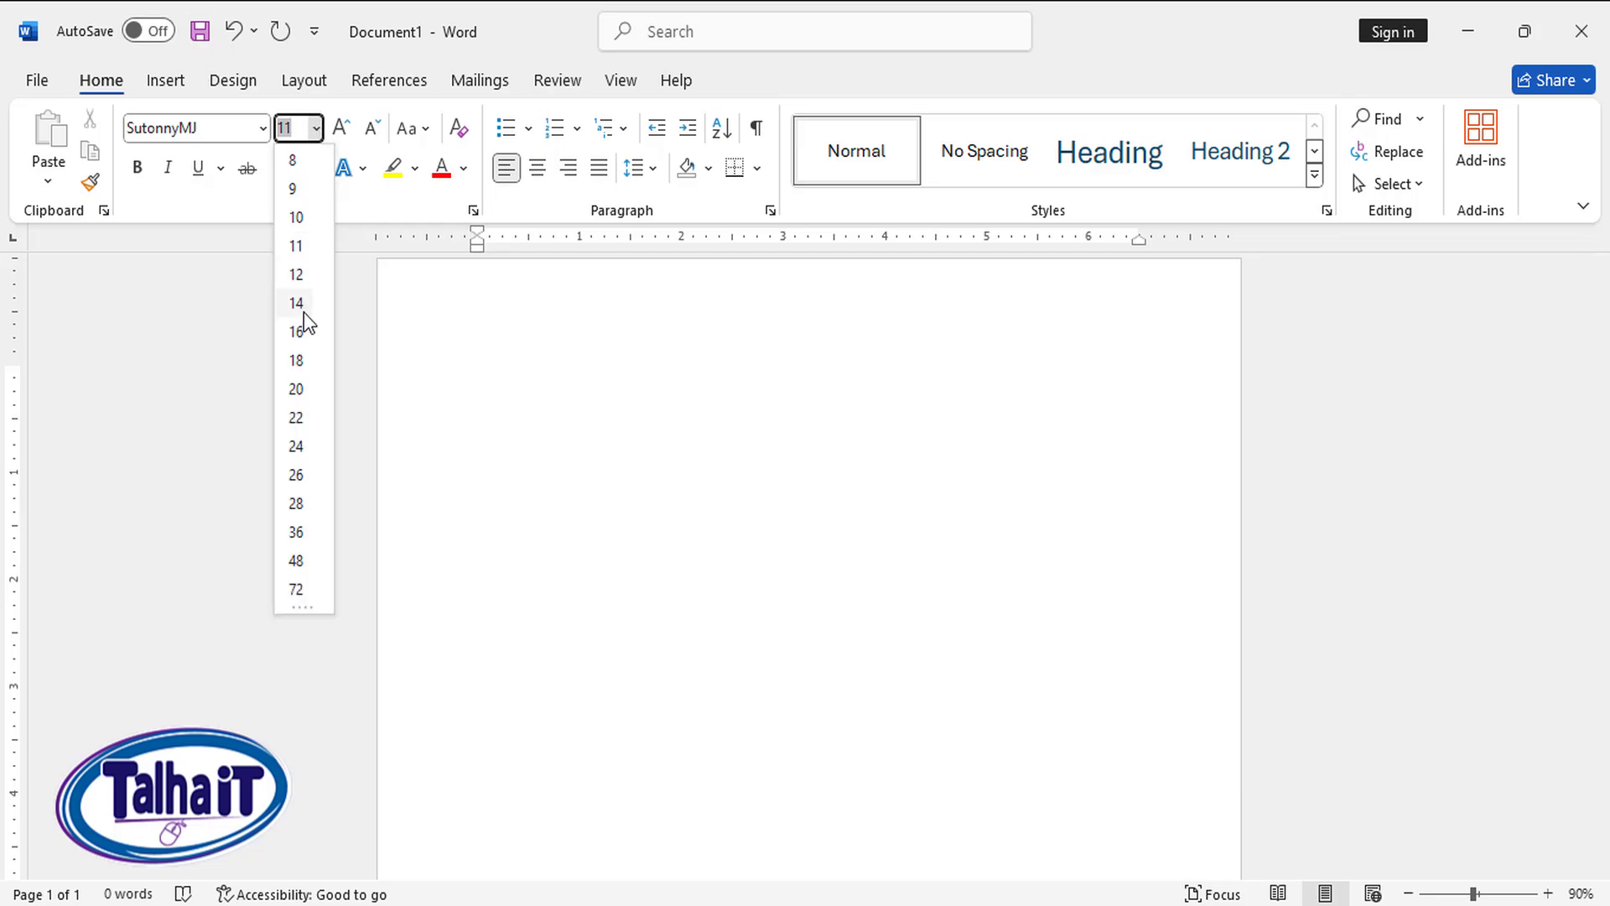
{"action": "left_click", "coordinate": [299, 360]}
{"action": "scroll", "coordinate": [1387, 854], "scroll_direction": "up", "scroll_amount": 2}
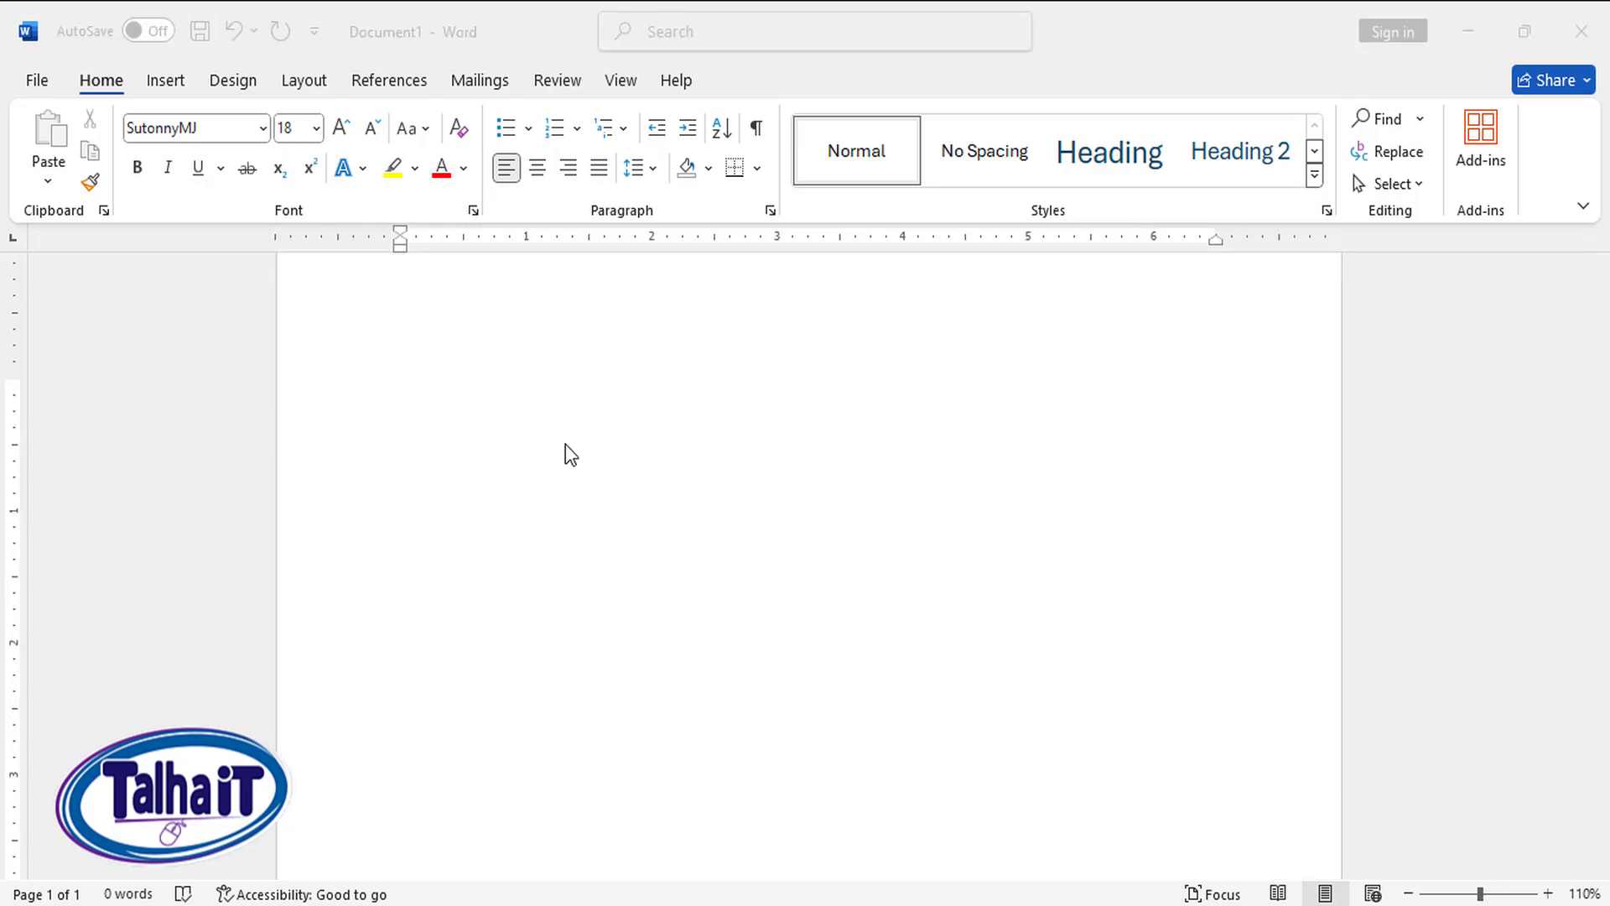
{"action": "left_click", "coordinate": [513, 405]}
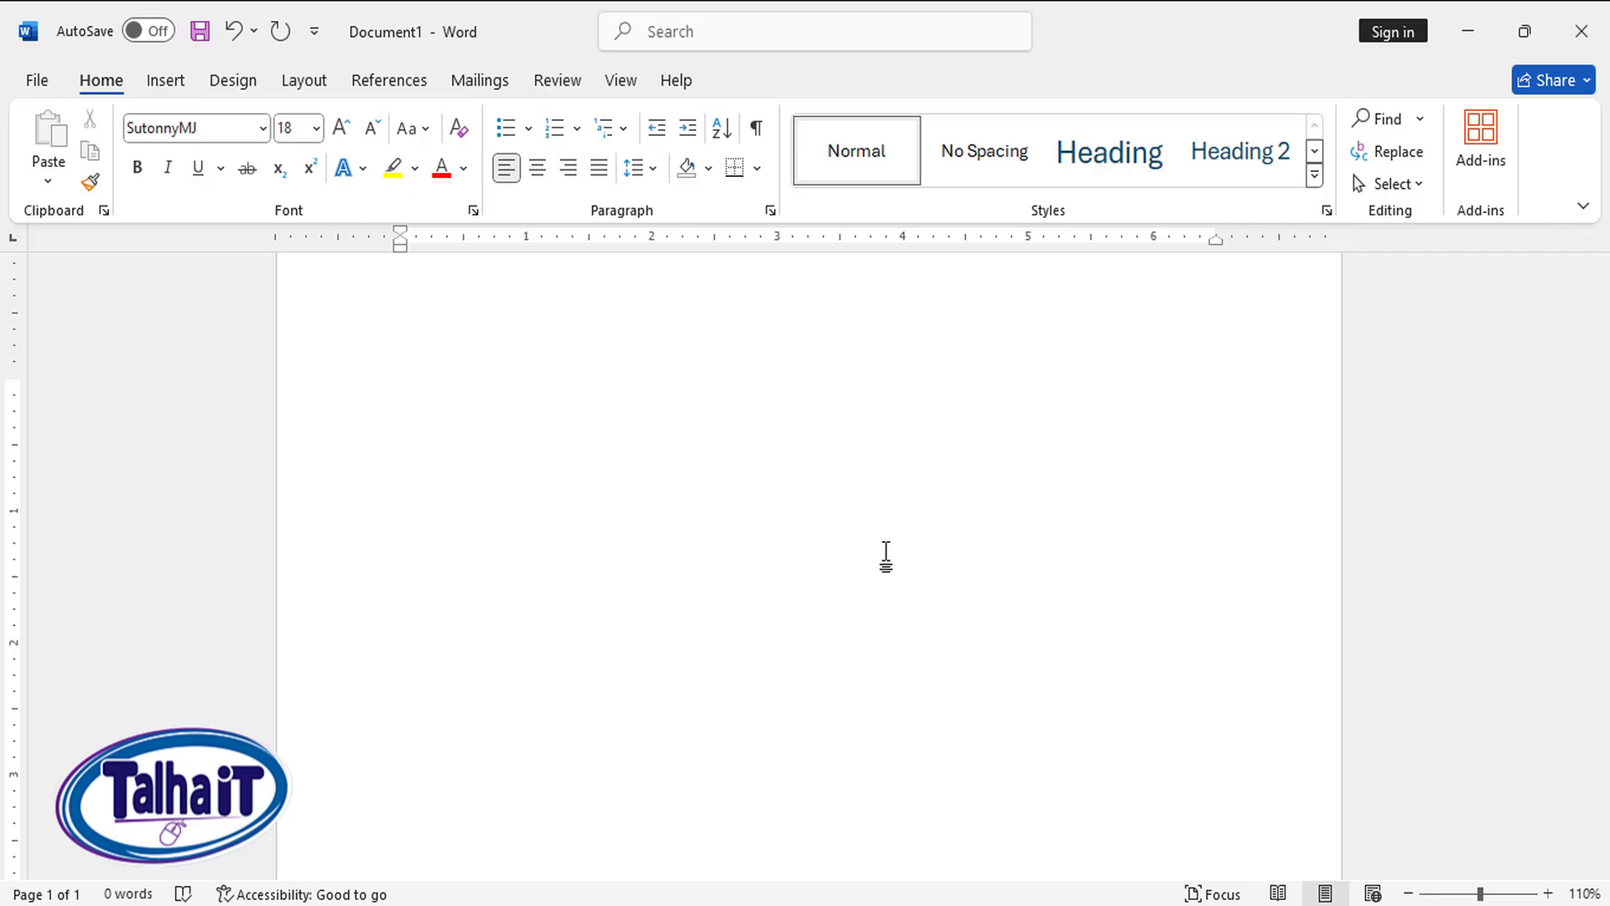
Step: Write the heading "১। স্থানীয় মান নির্নয়" on the first line and start a new line below it
{"action": "left_click", "coordinate": [166, 81]}
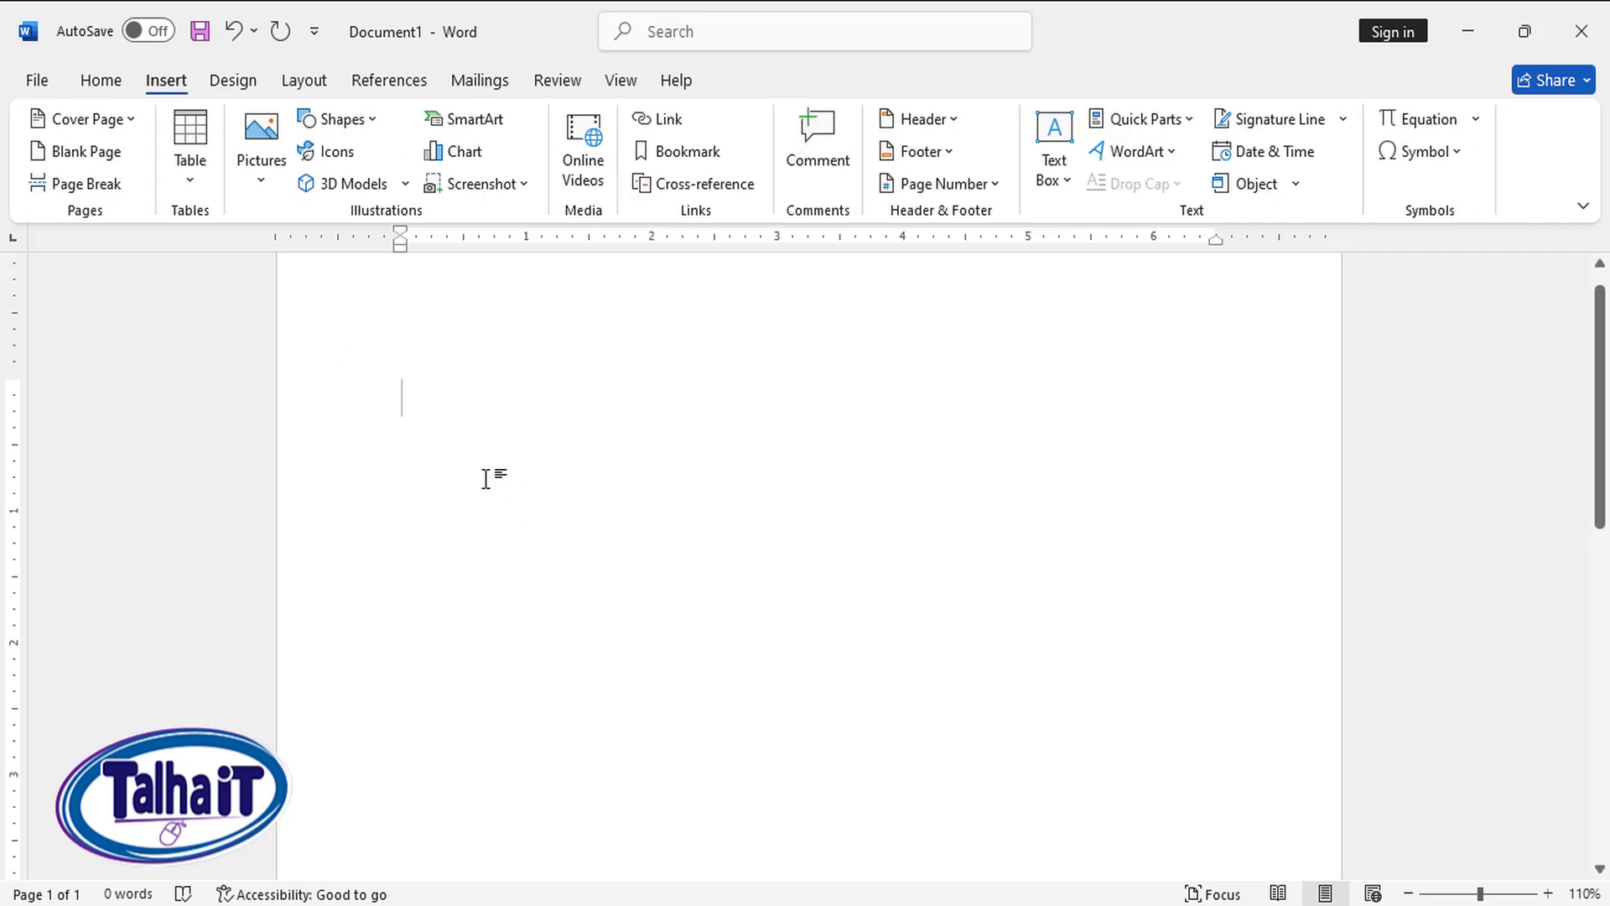
{"action": "type", "text": "১এ"}
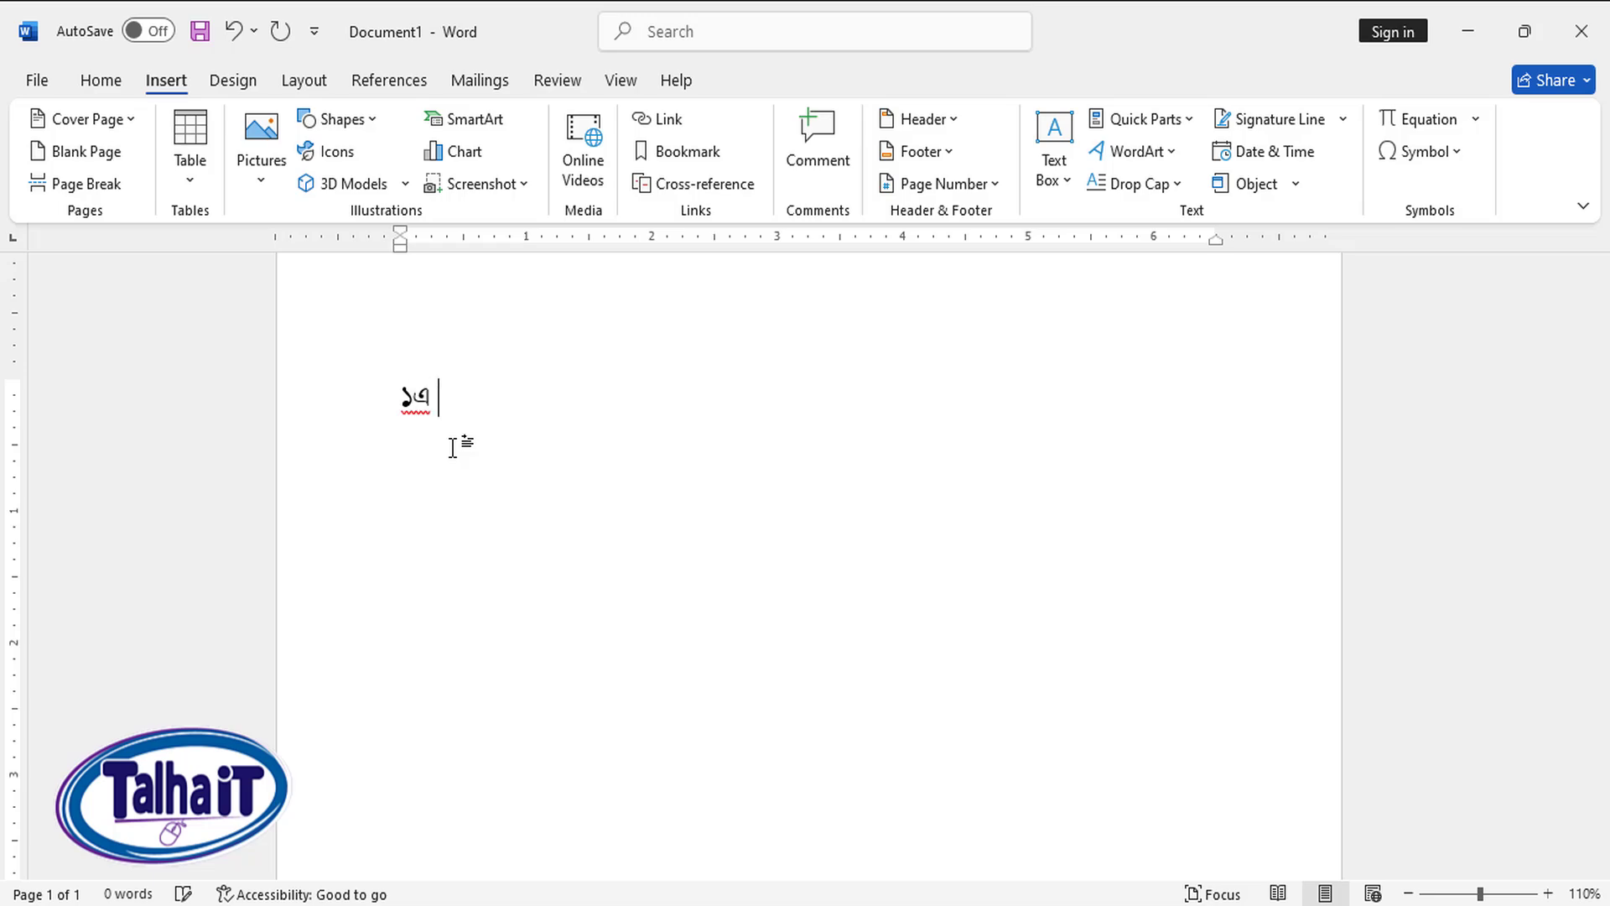
{"action": "key", "text": "BackSpace"}
{"action": "key", "text": "BackSpace"}
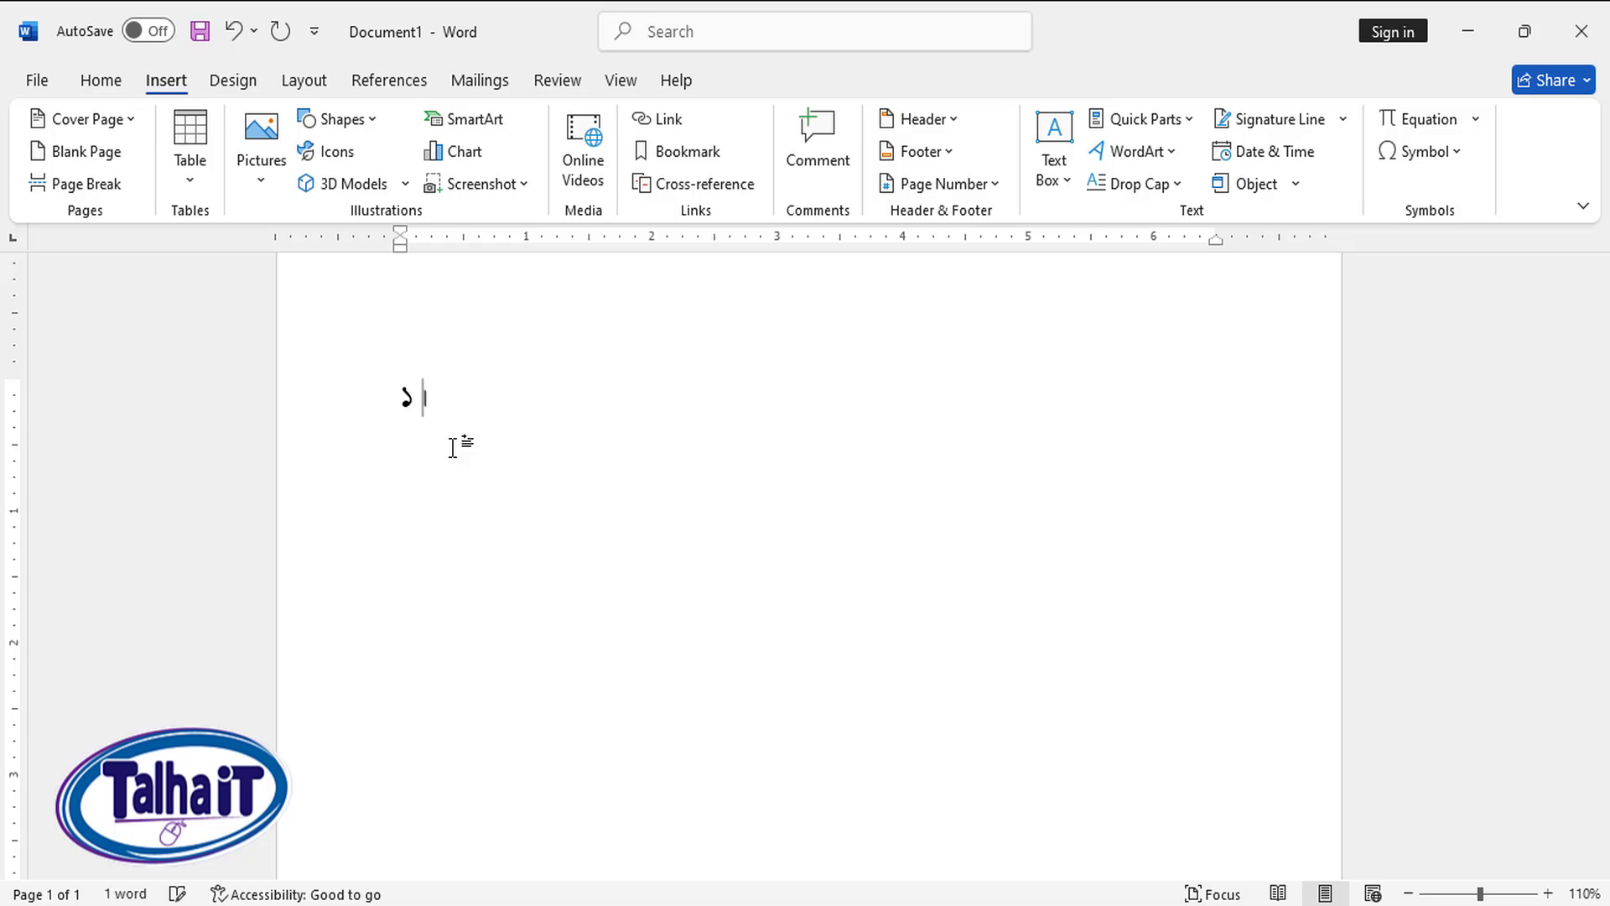
{"action": "type", "text": "। স্থানীয় ম"}
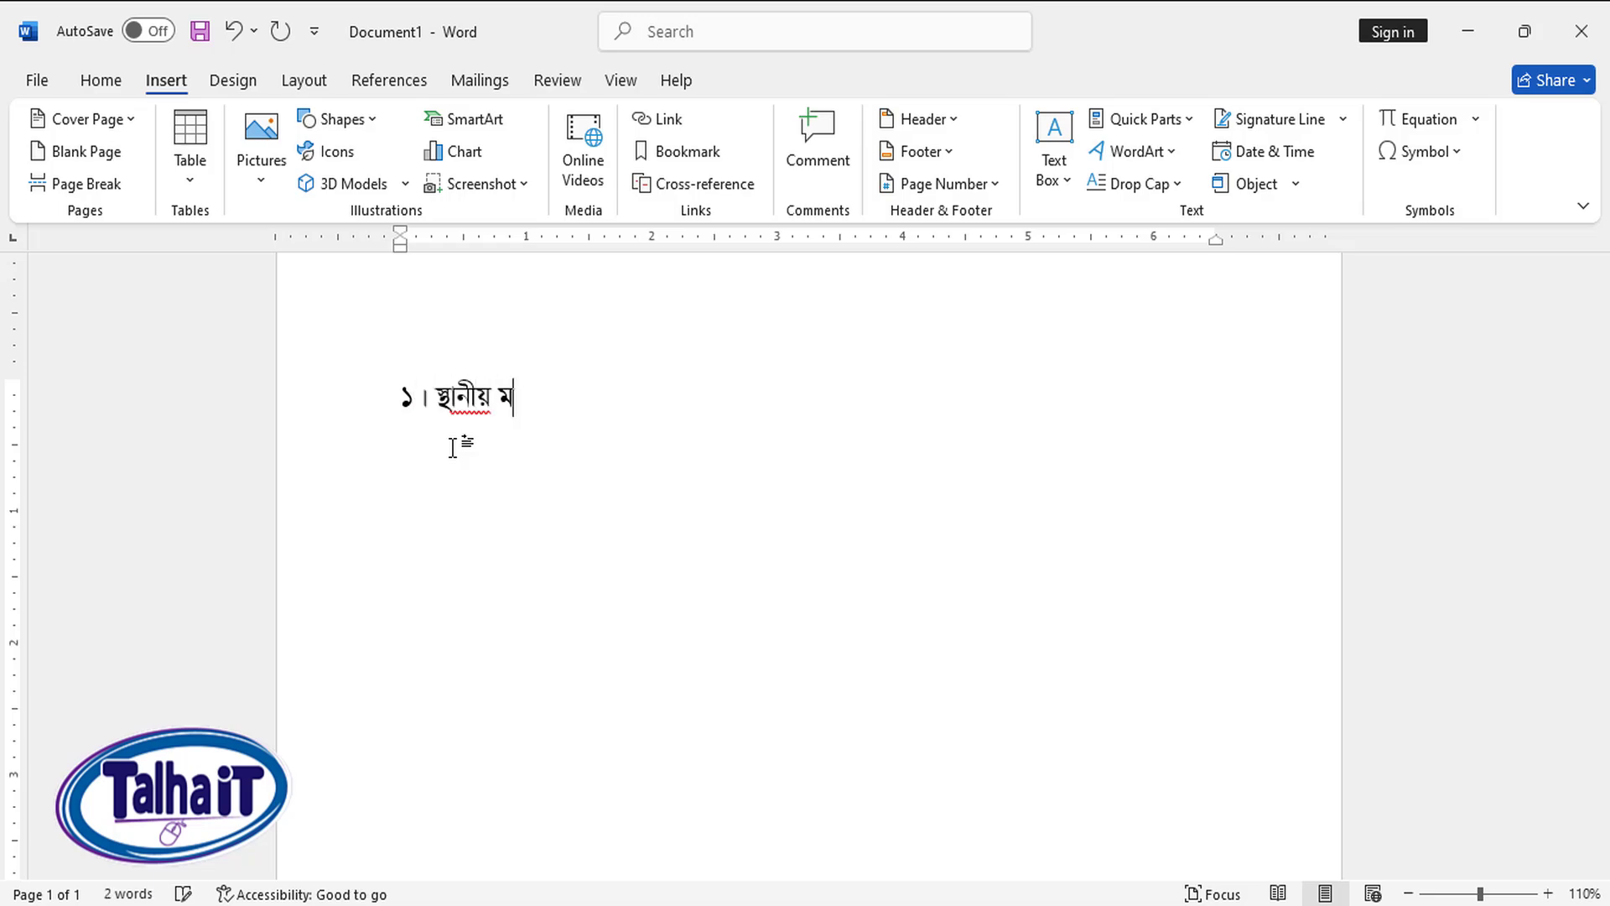
{"action": "type", "text": "ান নির্ণয়"}
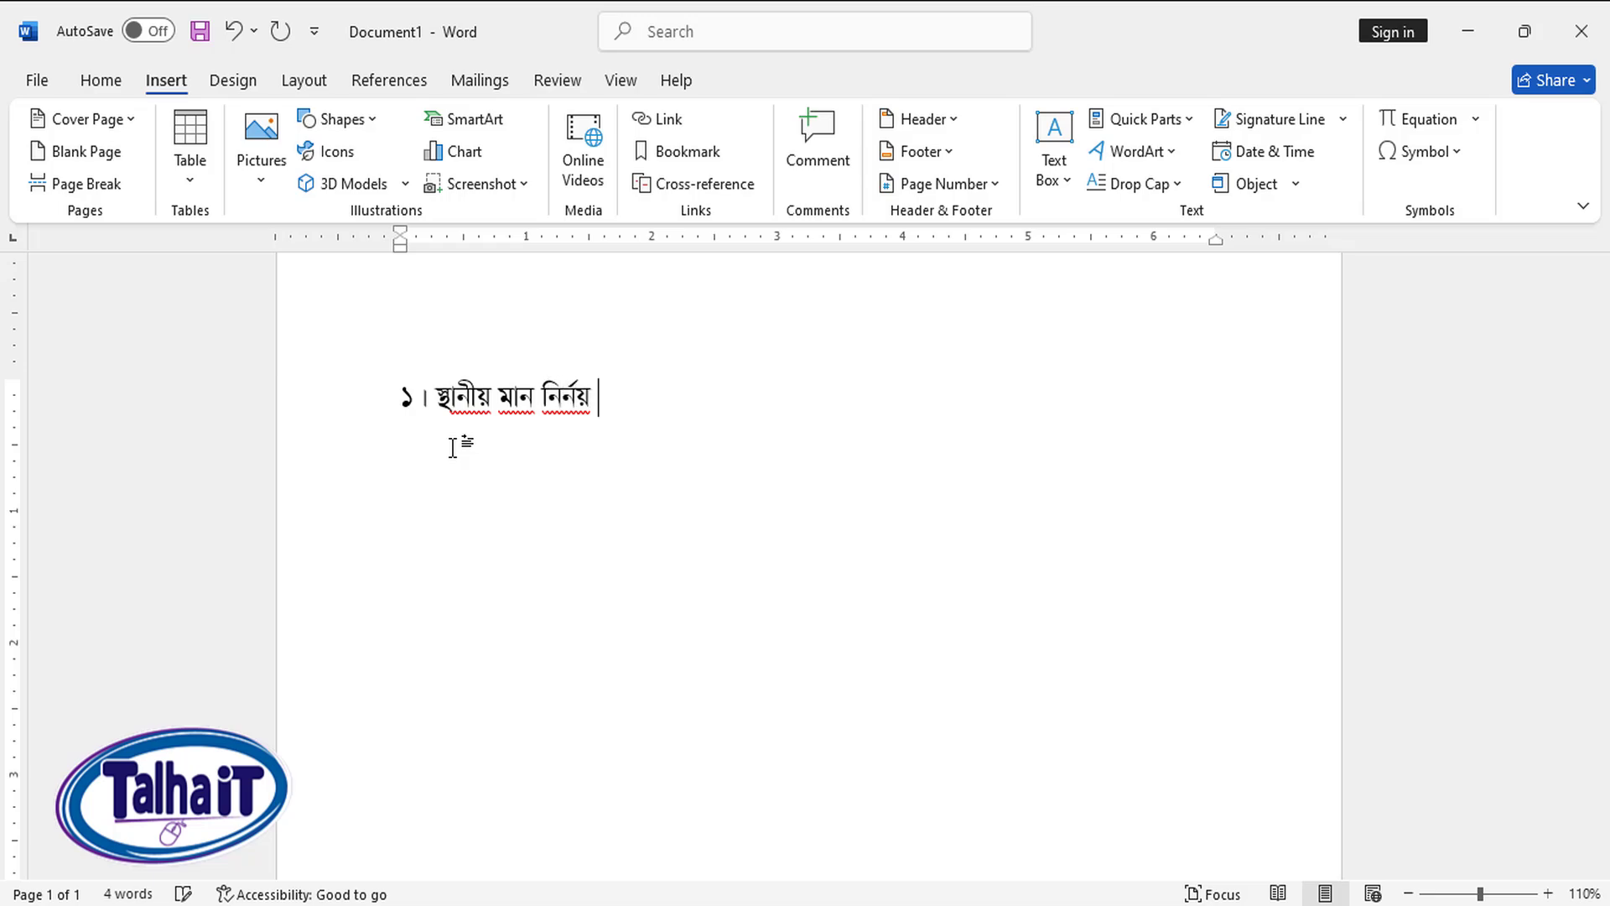
{"action": "key", "text": "Return"}
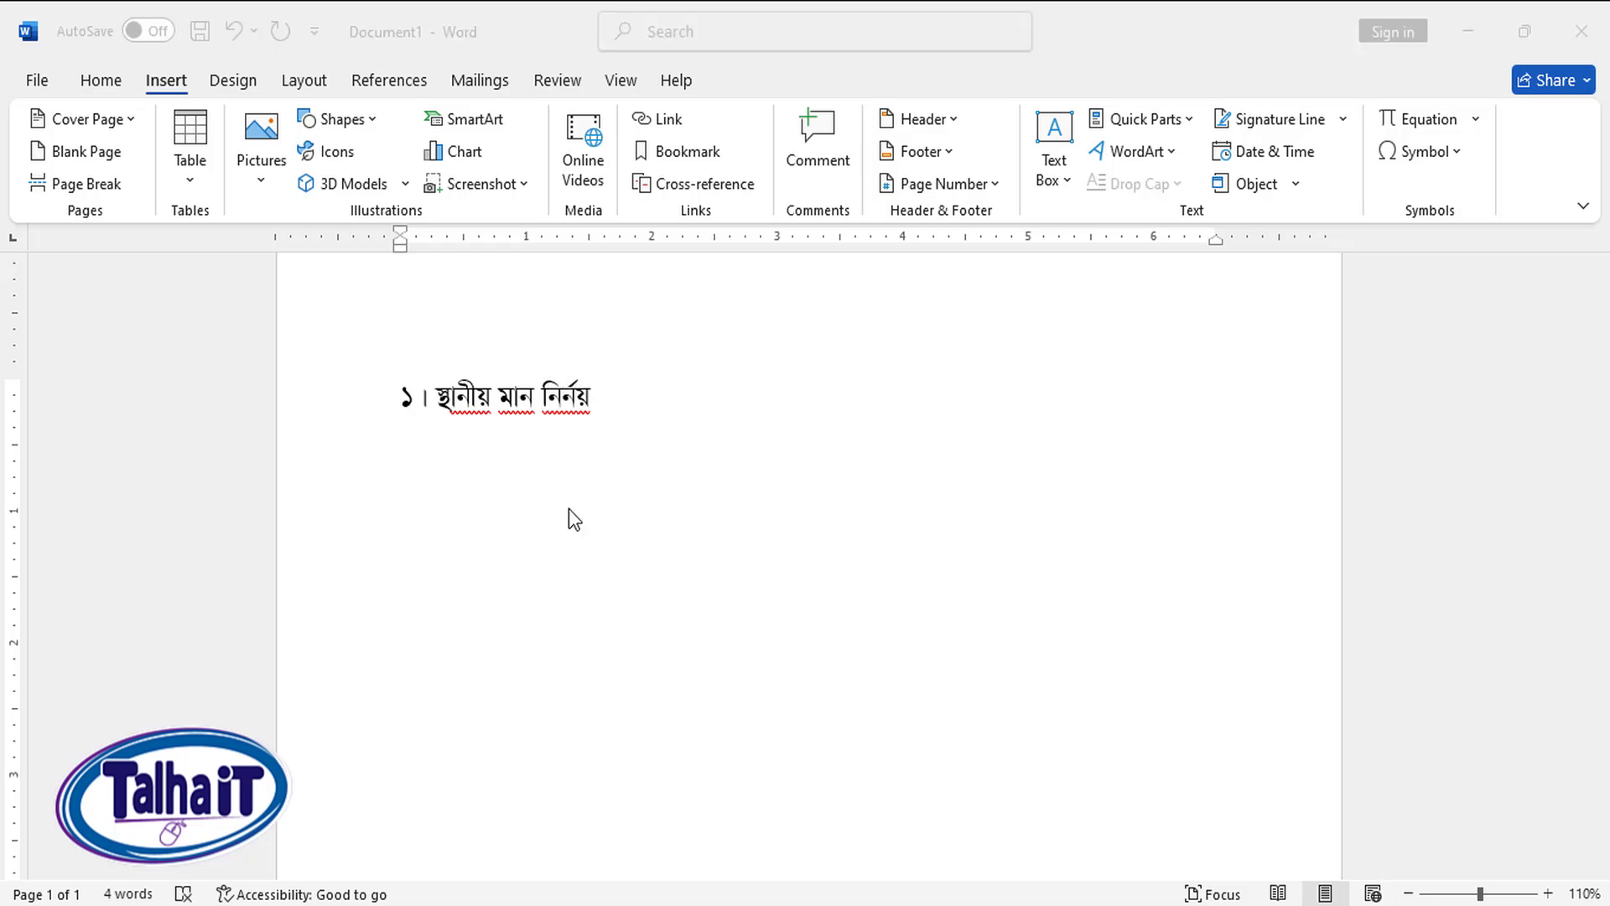
Step: Insert a table with two columns and one row below the heading
{"action": "left_click", "coordinate": [202, 155]}
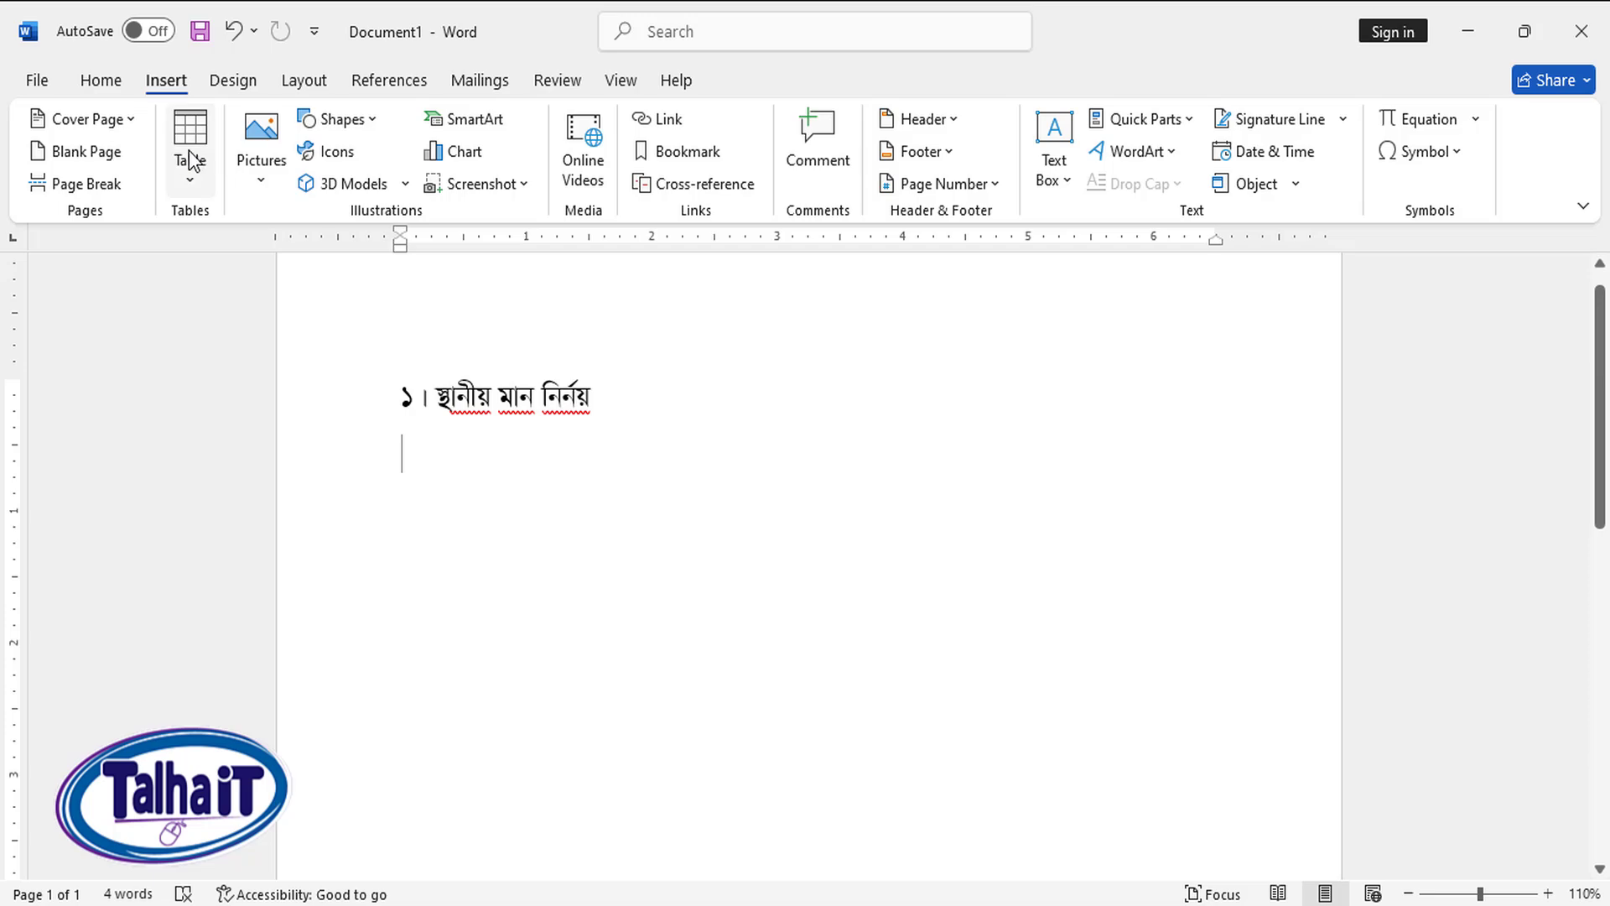
{"action": "left_click", "coordinate": [191, 159]}
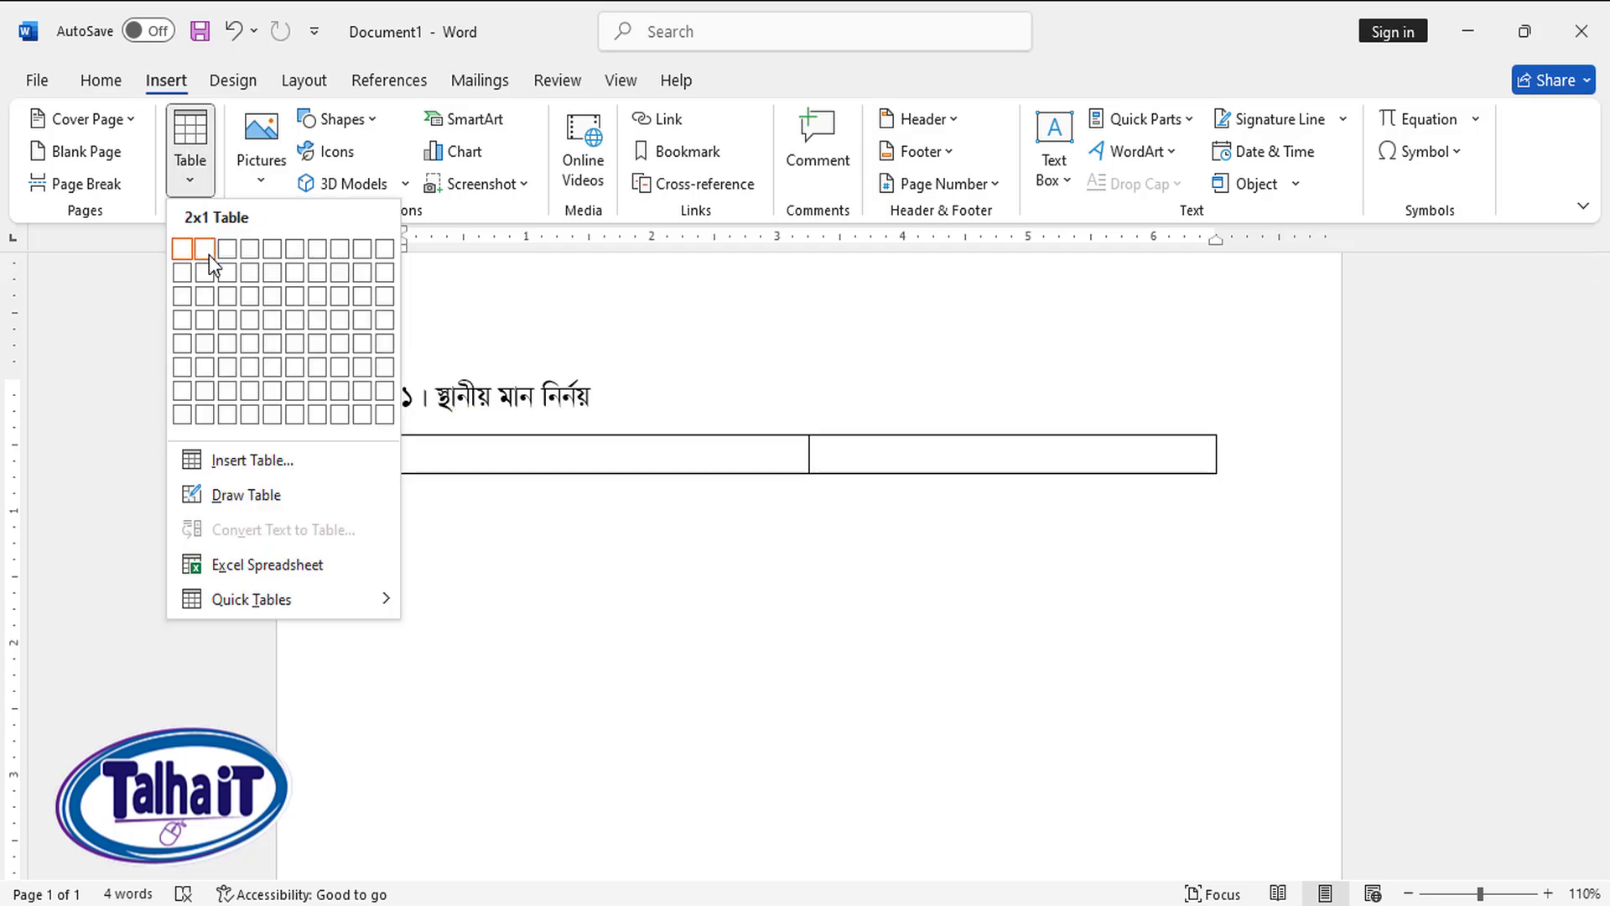
{"action": "left_click", "coordinate": [209, 255]}
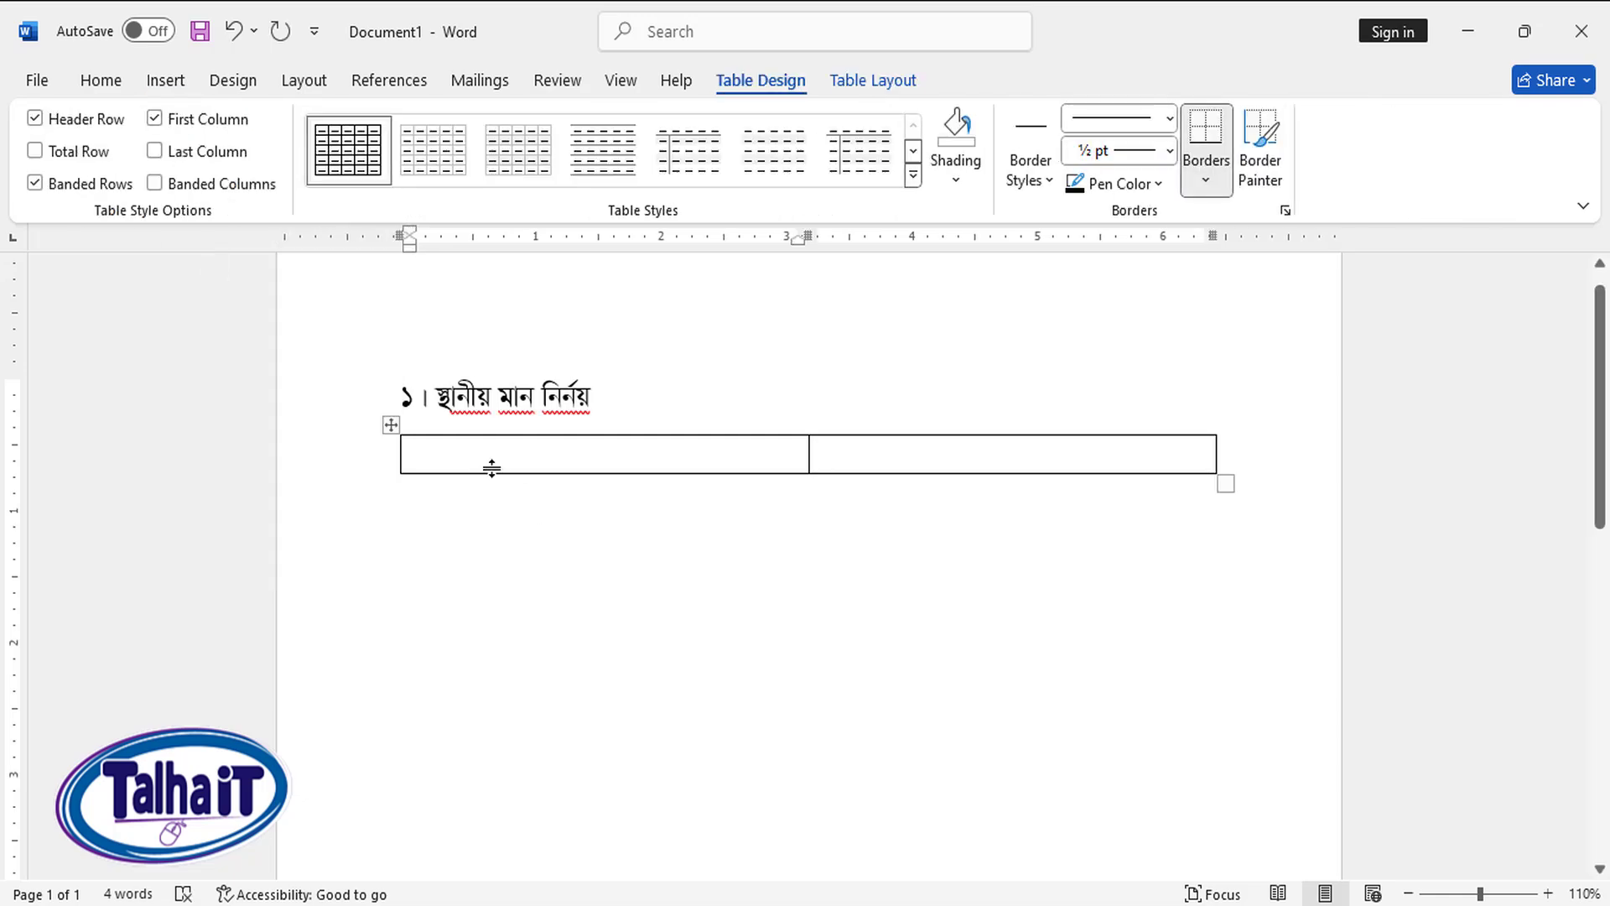
Step: Enter "ক) ১ ২" in the first cell and "খ) ২ ৩" in the second, and add a row below them
{"action": "type", "text": "ক)"}
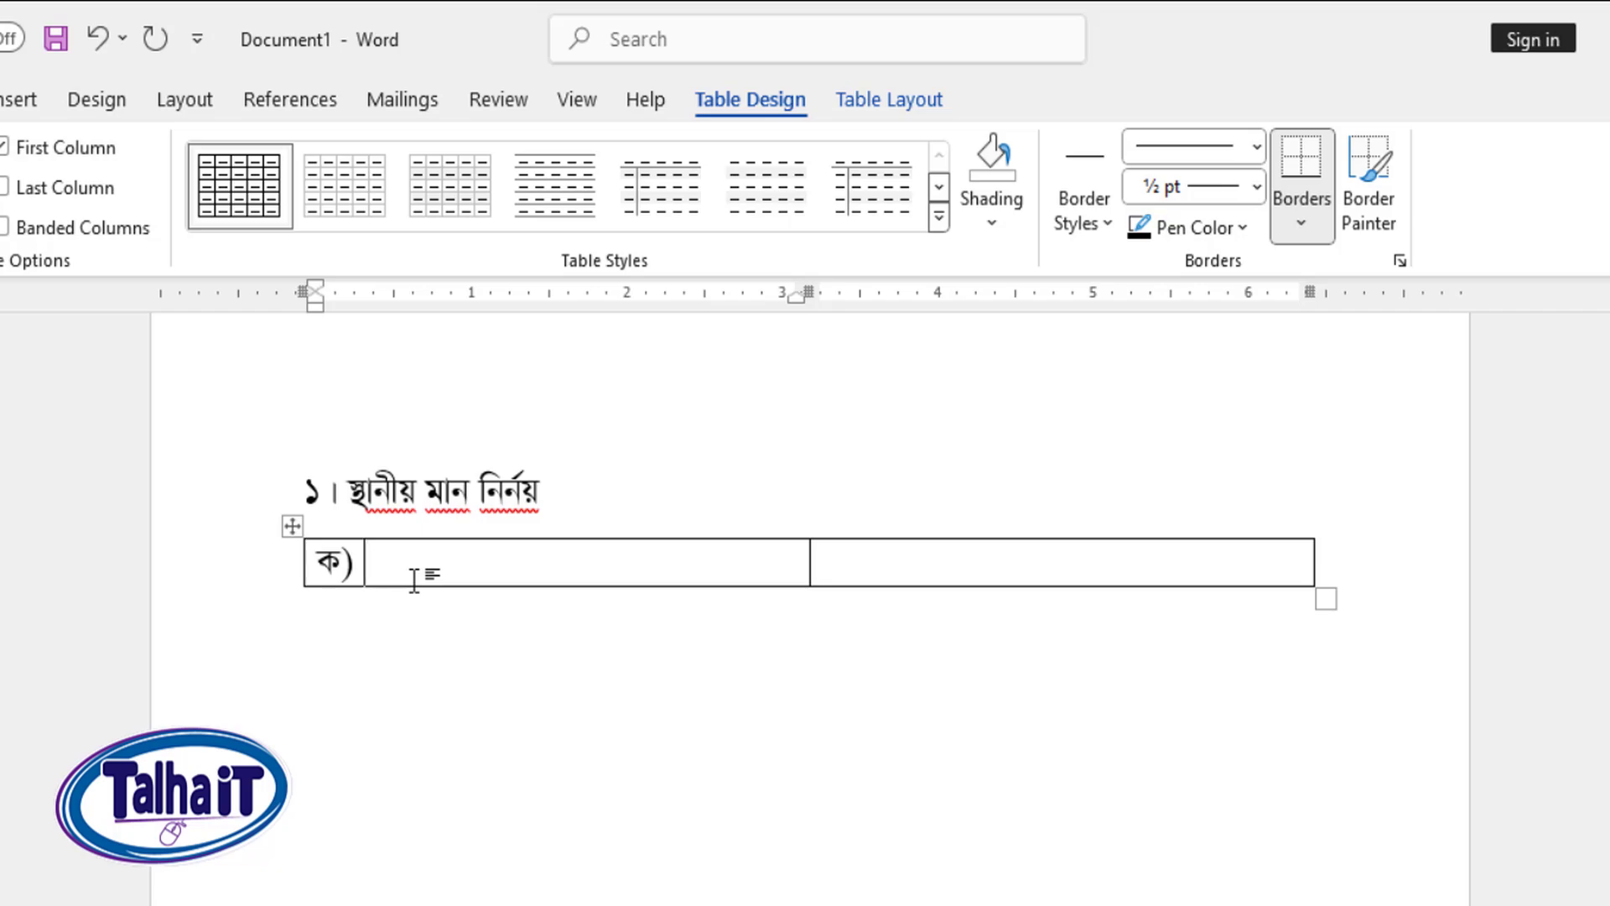
{"action": "type", "text": " ১ ২"}
{"action": "left_click", "coordinate": [897, 570]}
{"action": "type", "text": "খ"}
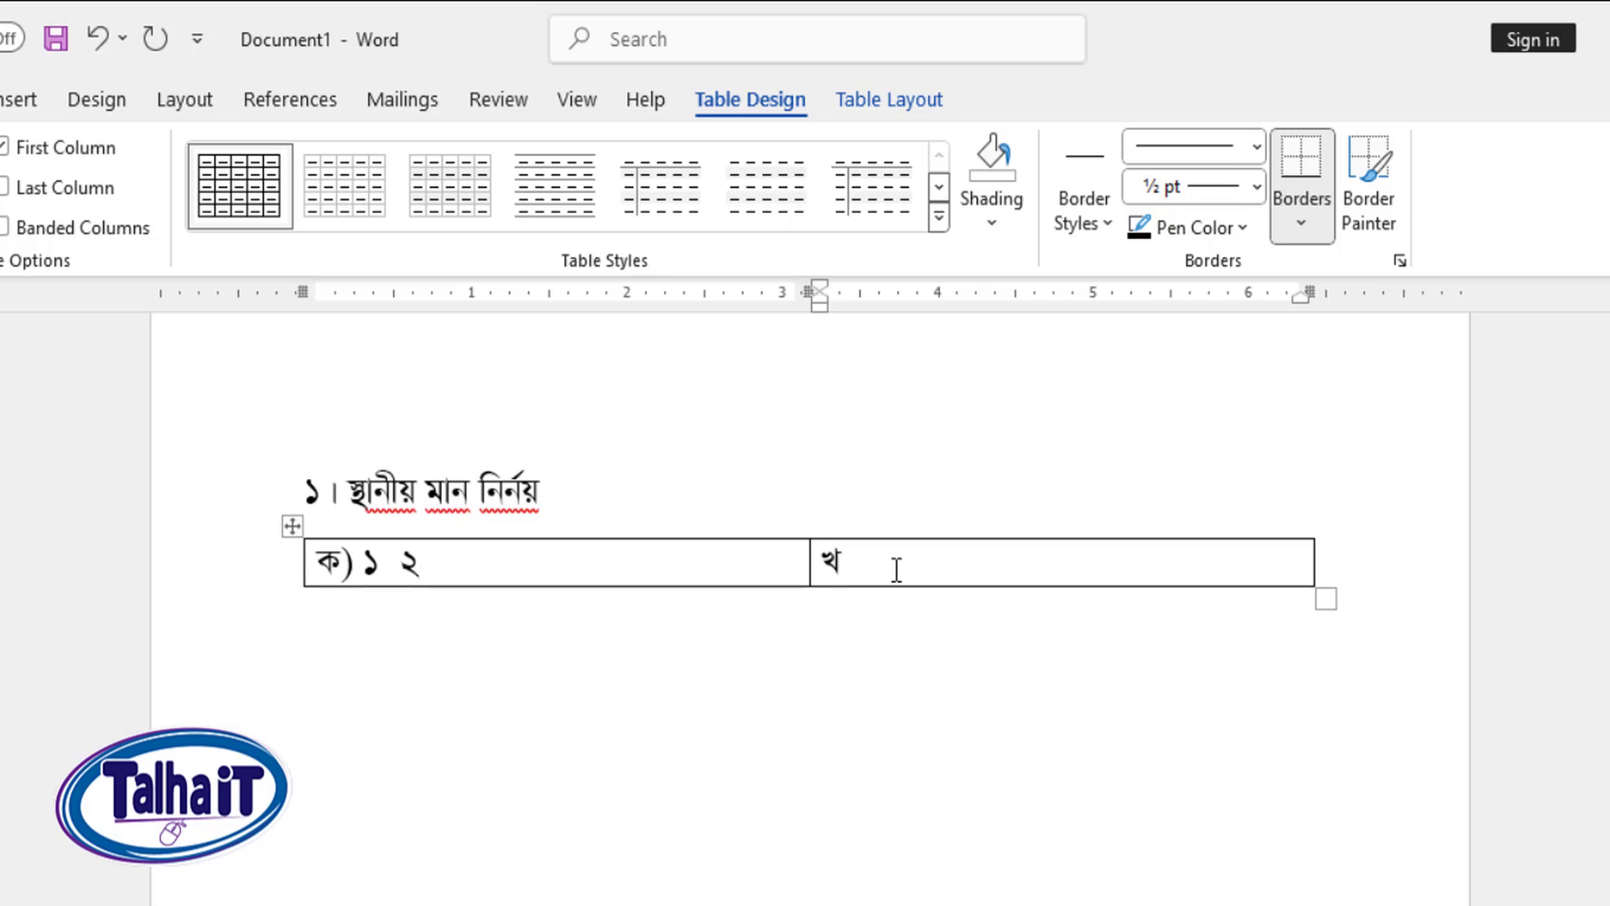
{"action": "type", "text": ") ২ ৩"}
{"action": "left_click", "coordinate": [1334, 552]}
{"action": "key", "text": "Return"}
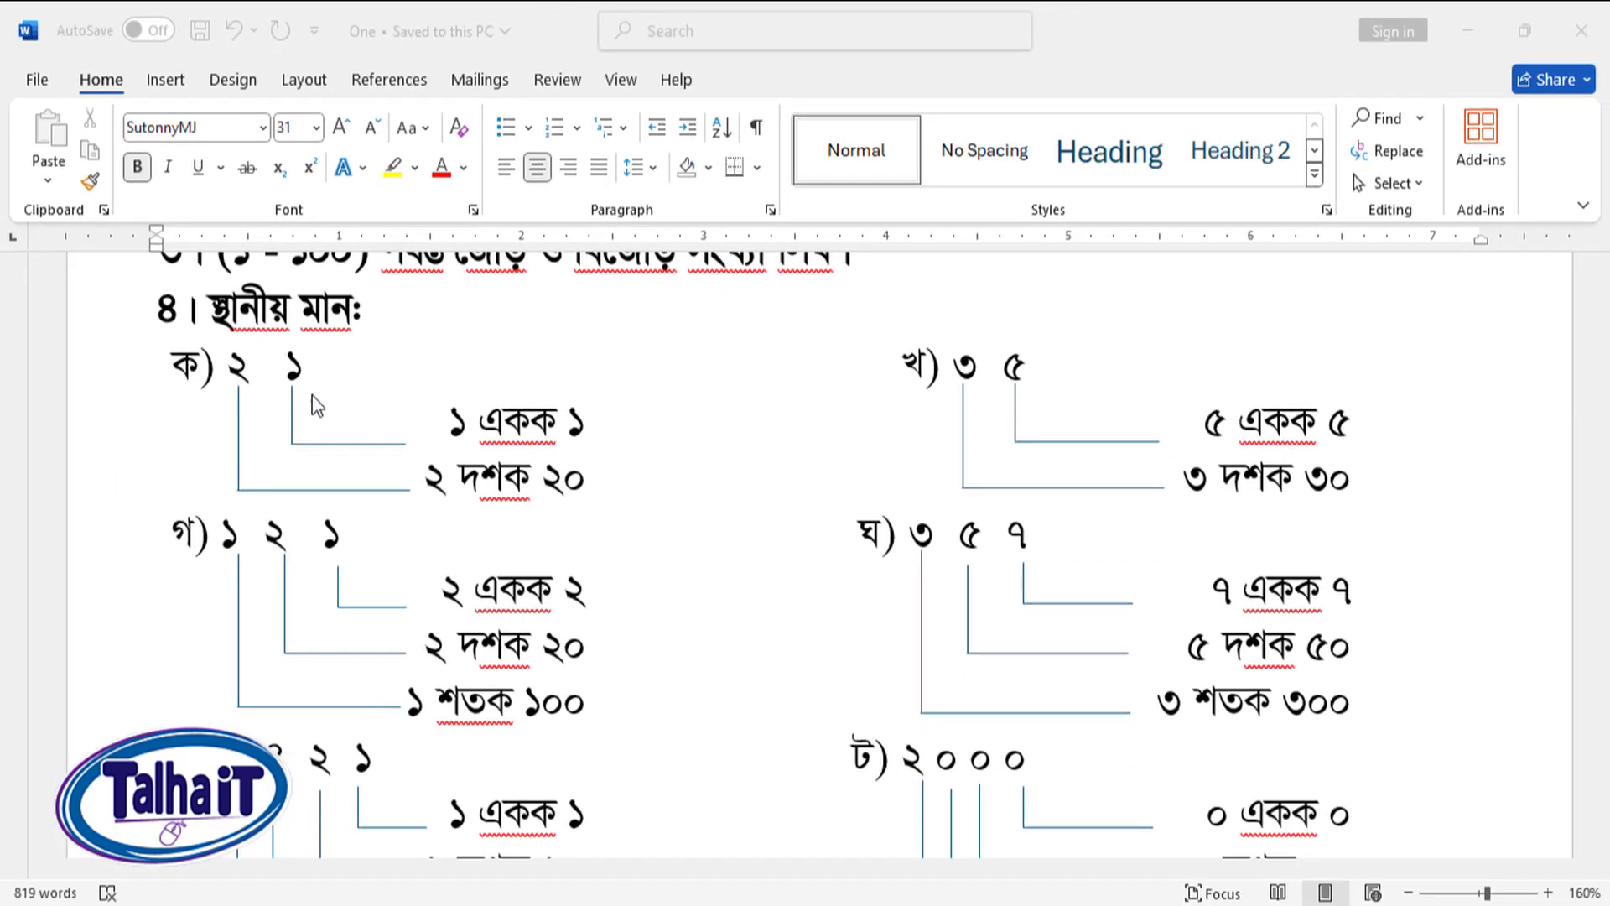
Step: Return to the new document and draw a short vertical straight line downward from below the digit ২ of item ক
{"action": "left_click", "coordinate": [1473, 27]}
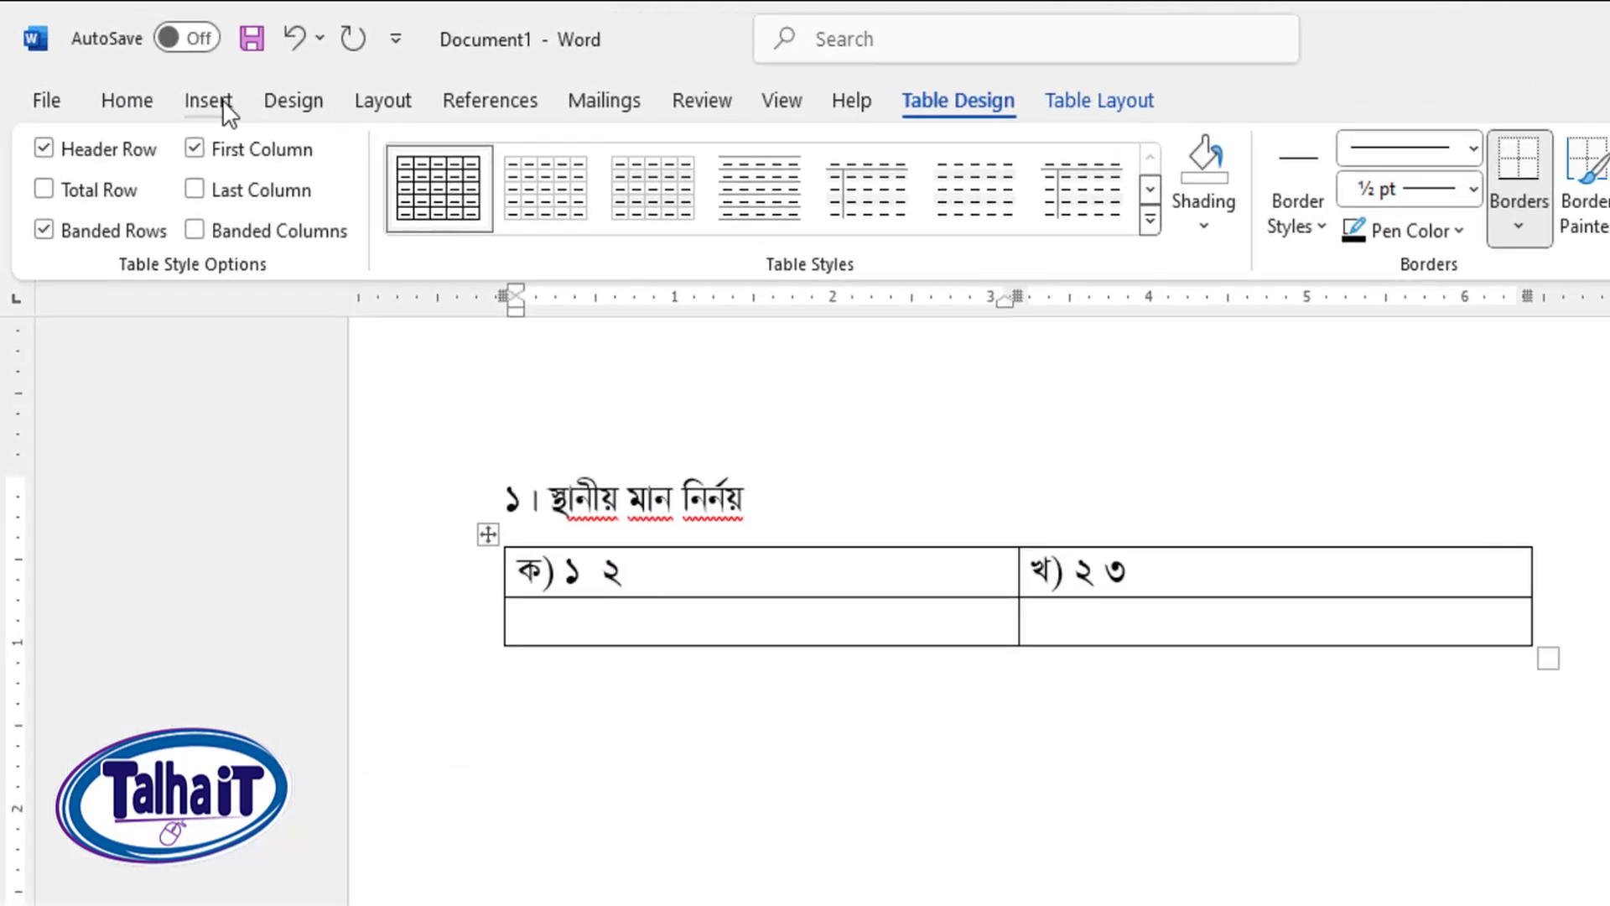
{"action": "left_click", "coordinate": [209, 101]}
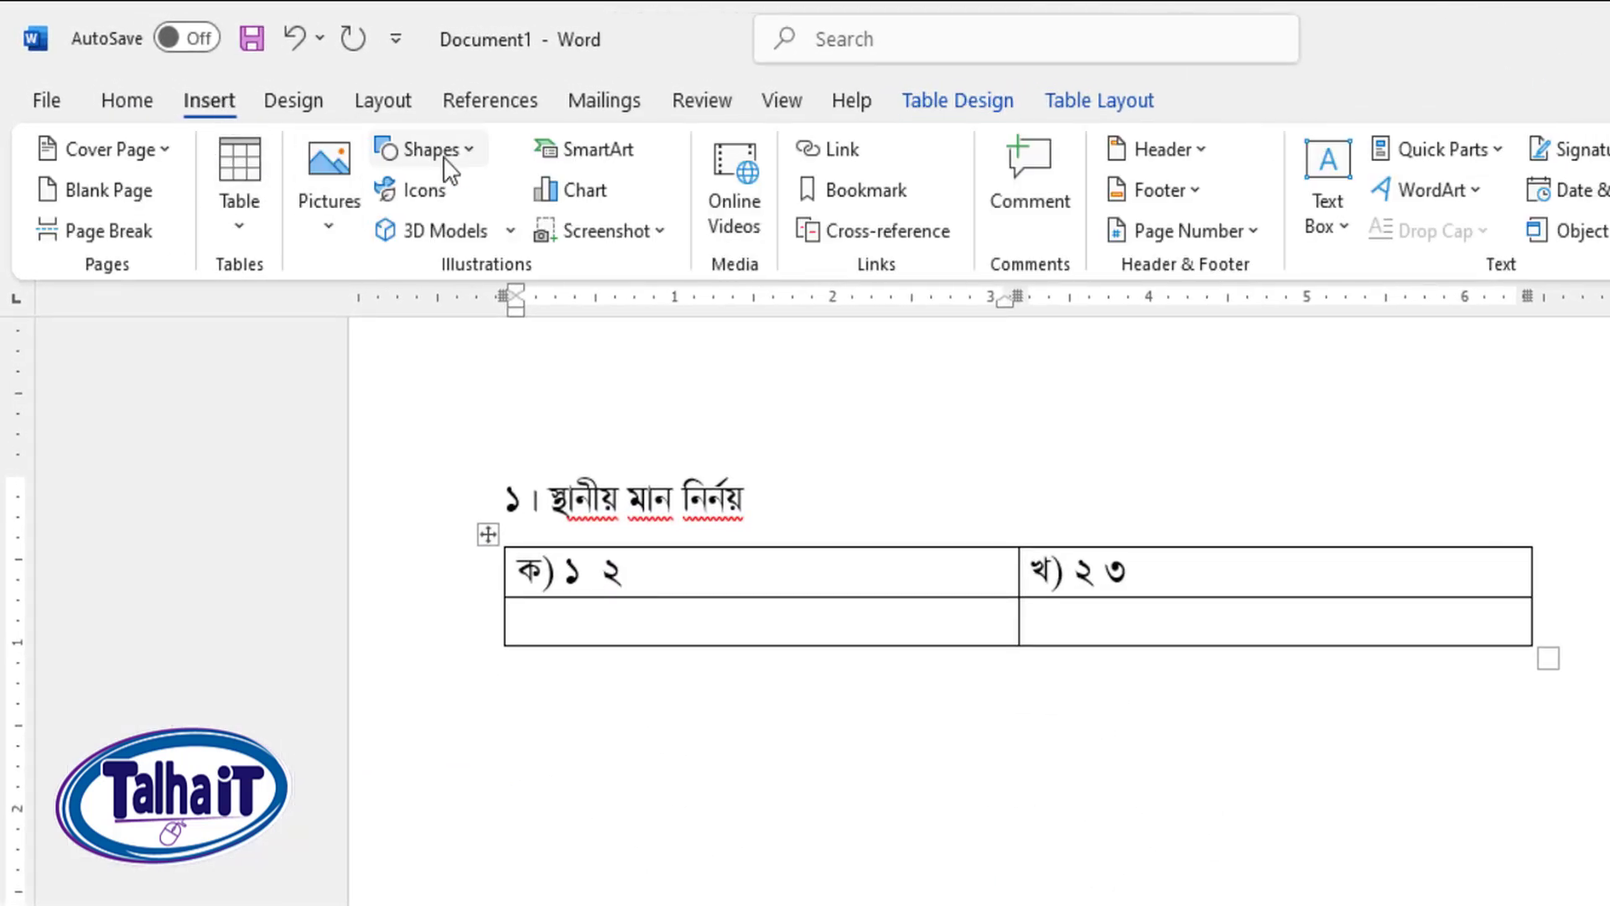
{"action": "left_click", "coordinate": [475, 156]}
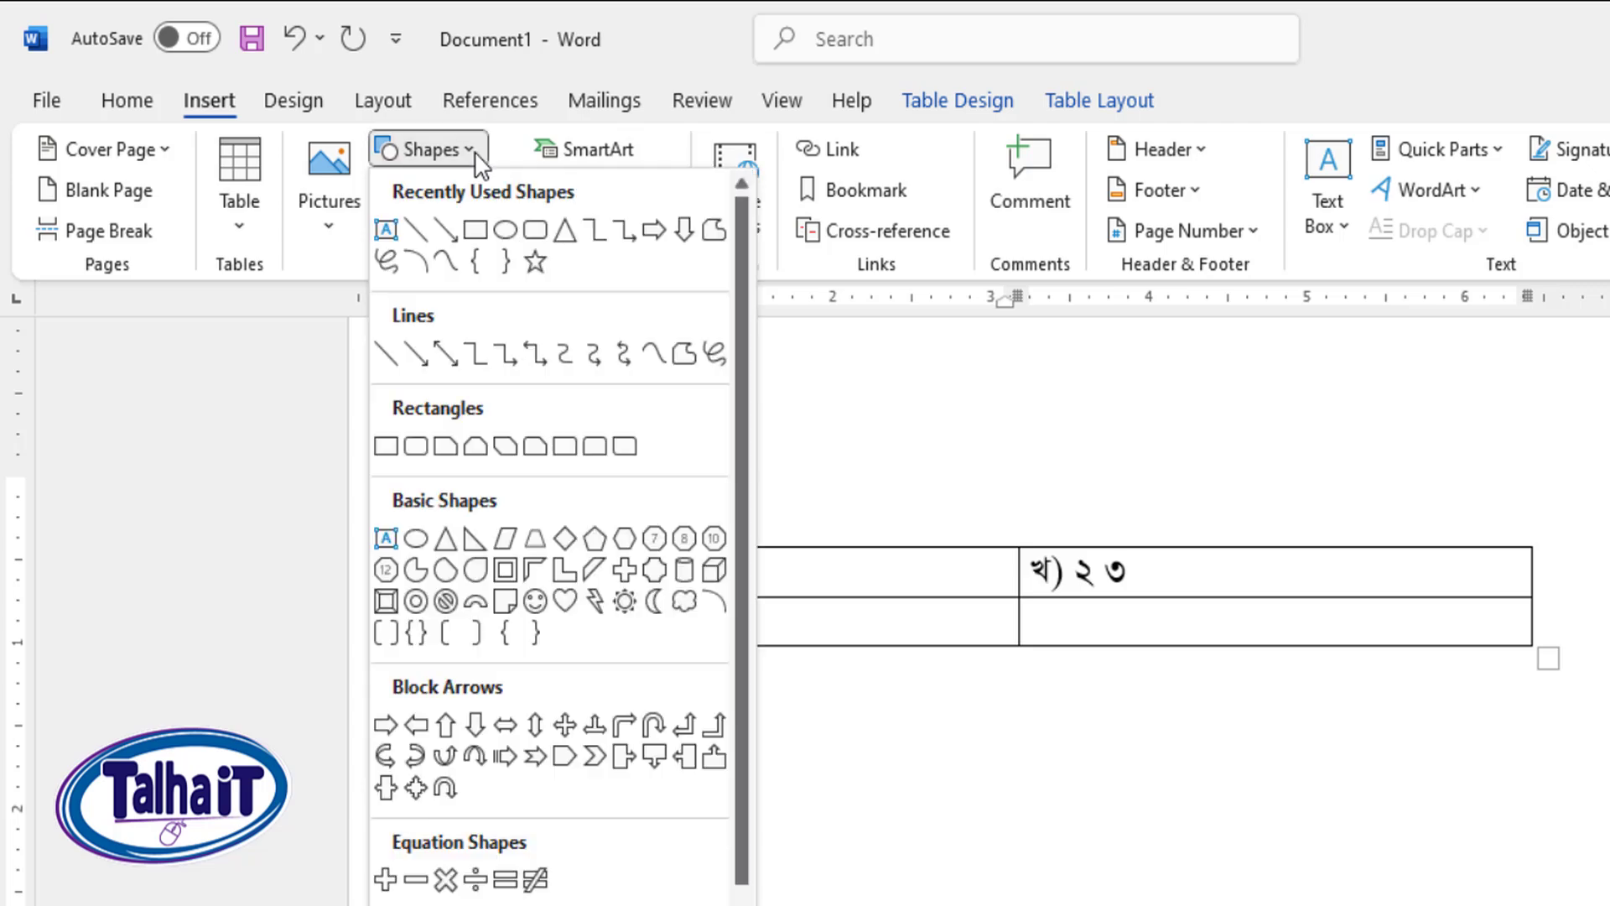
{"action": "left_click", "coordinate": [416, 231]}
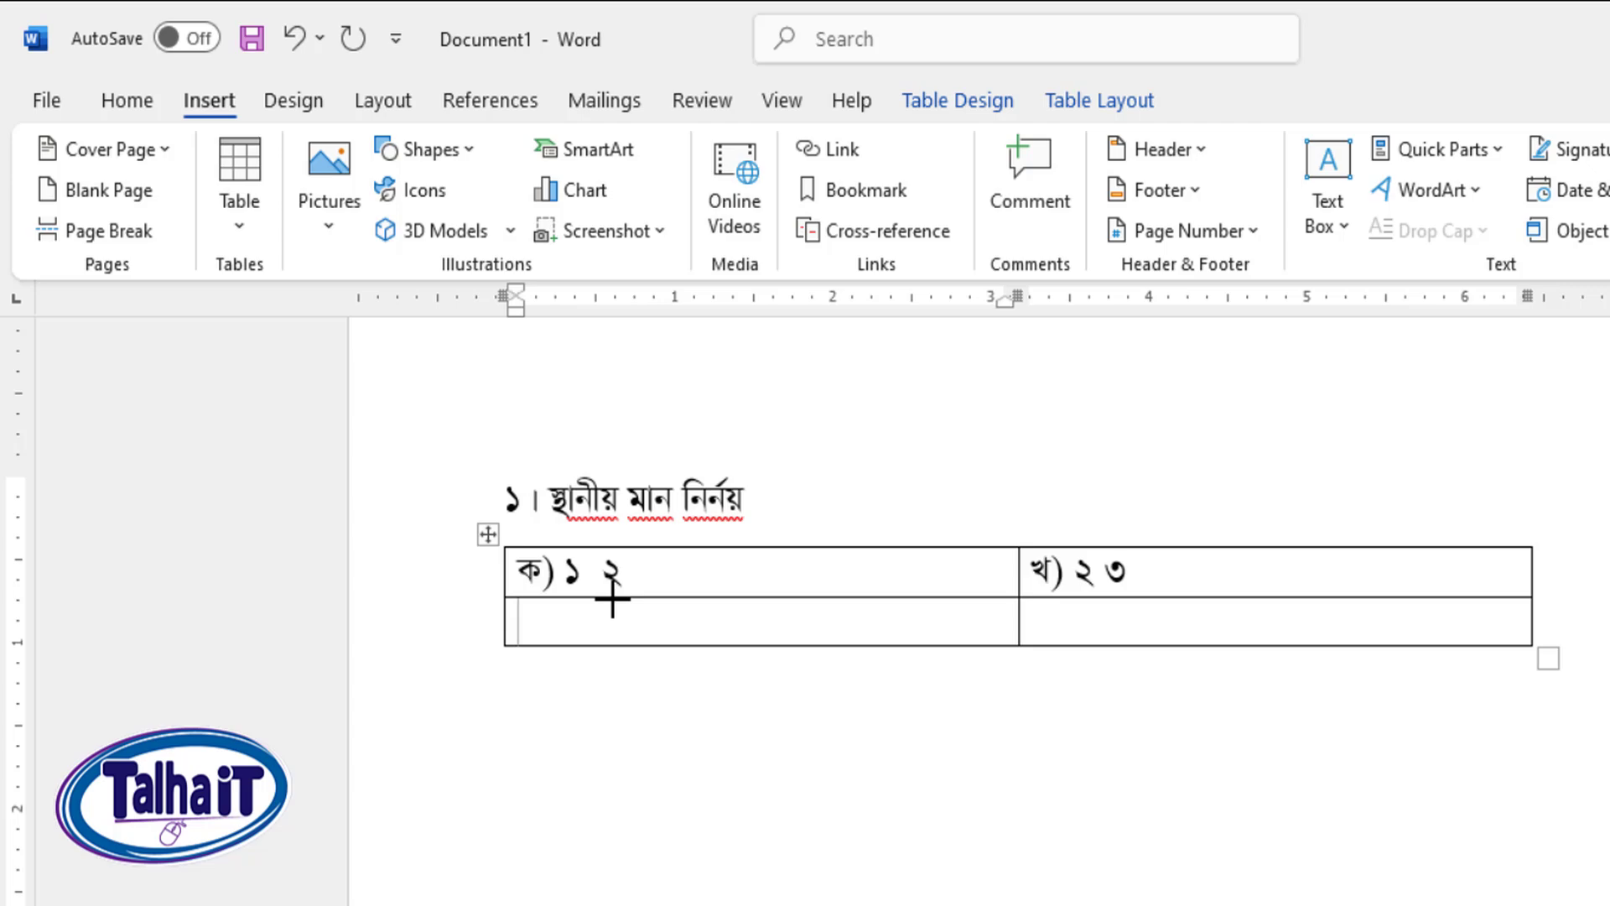
{"action": "left_click_drag", "start_coordinate": [612, 599], "coordinate": [615, 696]}
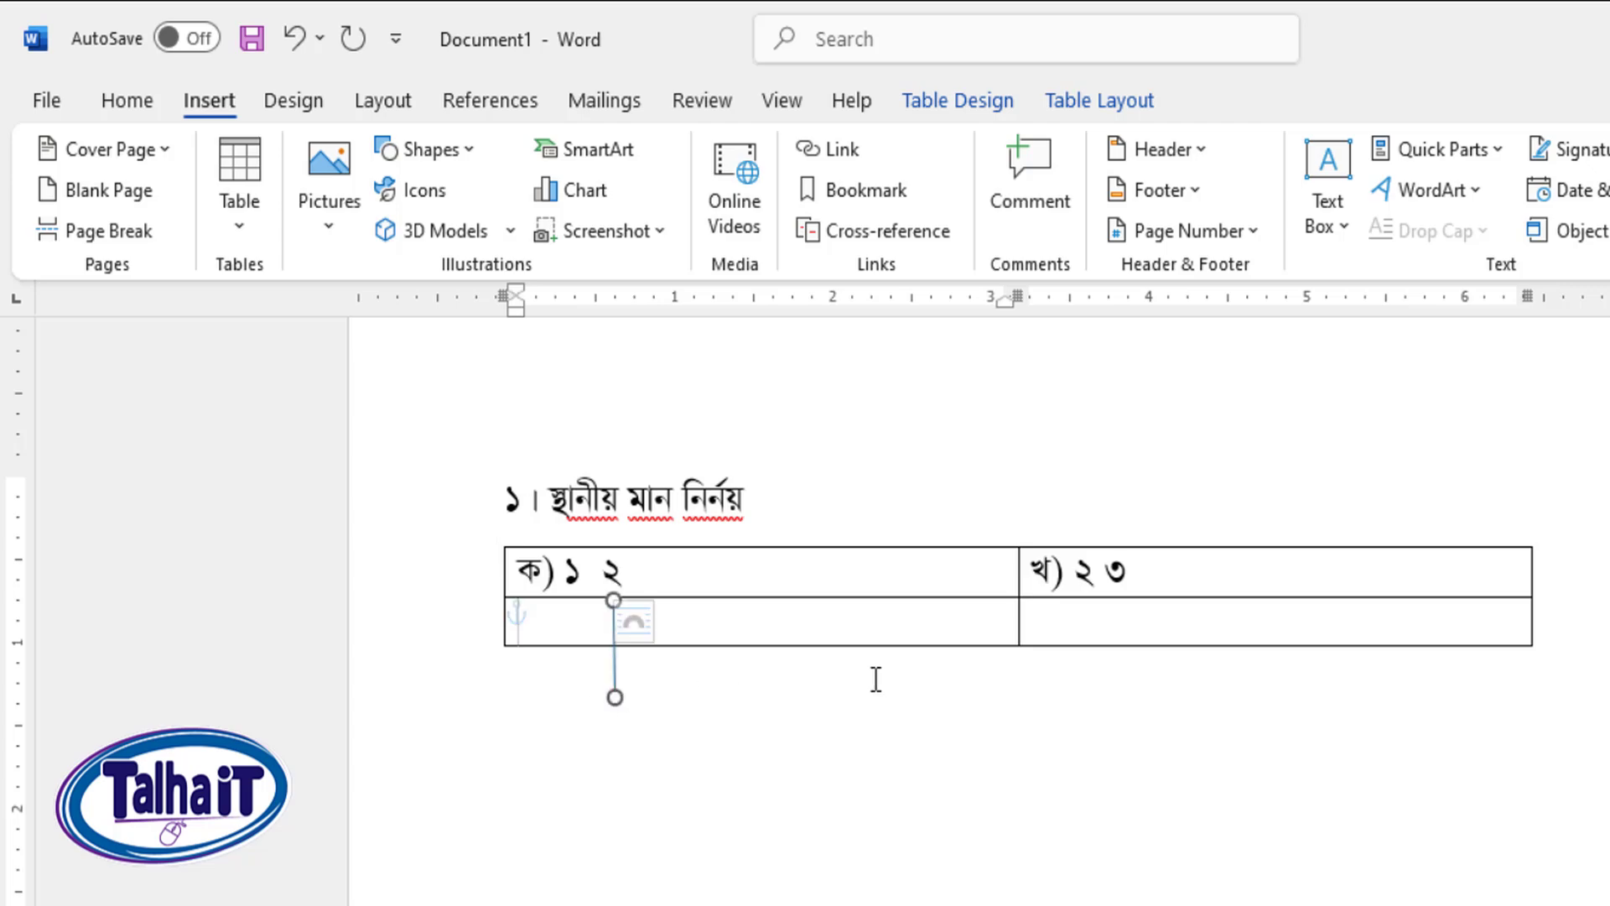
Step: Add three more empty rows at the end of the table
{"action": "left_click", "coordinate": [1250, 633]}
{"action": "key", "text": "Tab"}
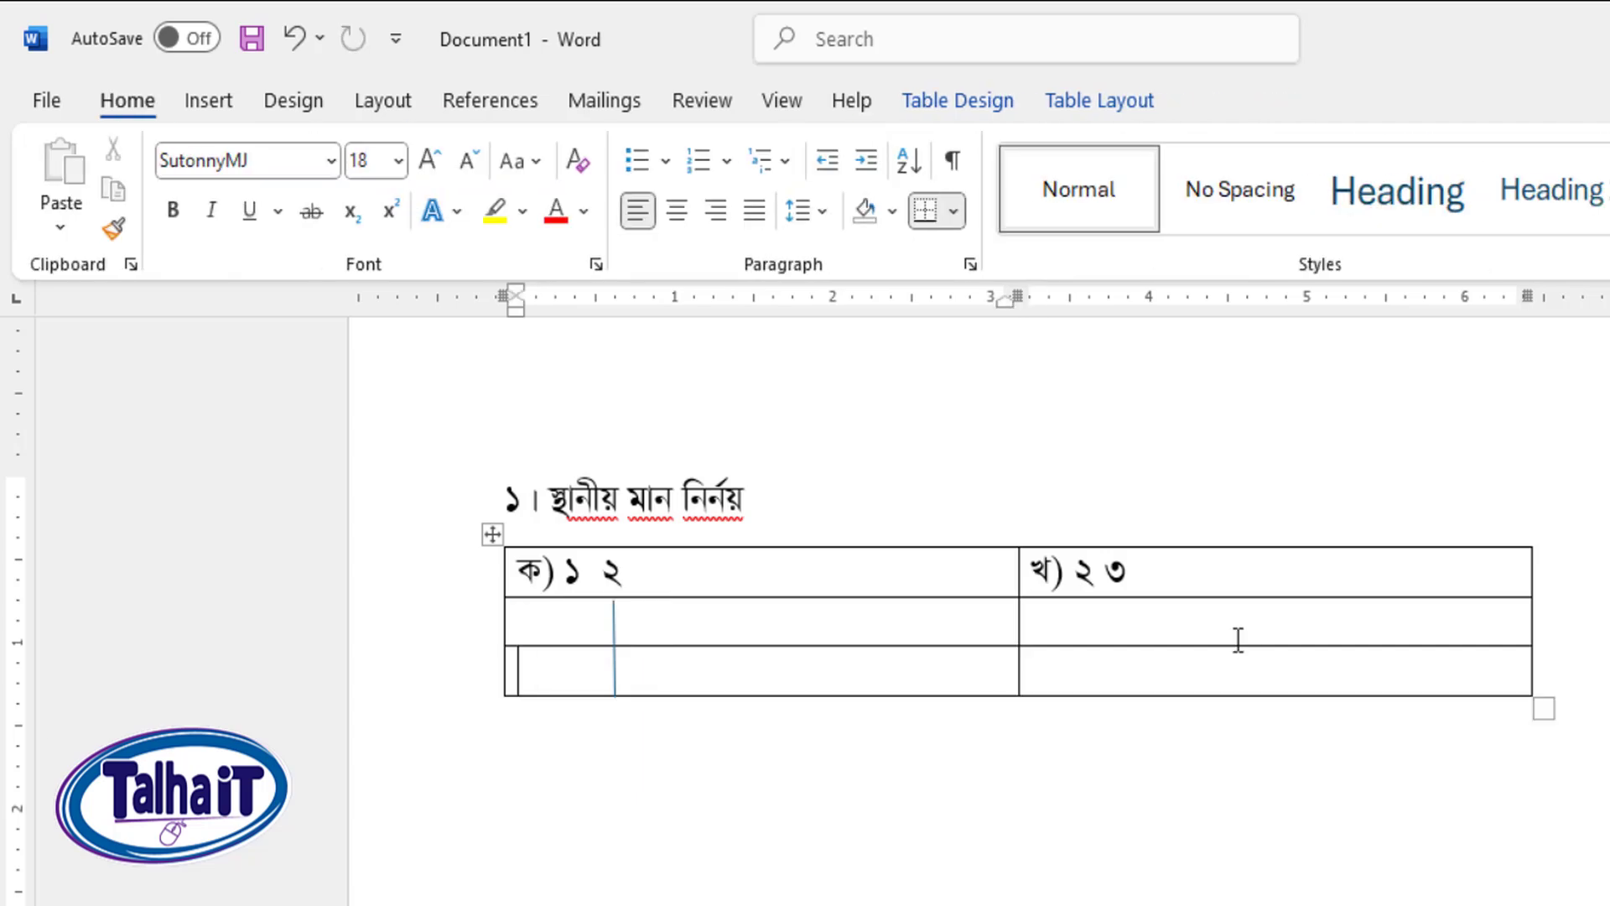
{"action": "key", "text": "Tab"}
{"action": "key", "text": "Tab"}
{"action": "key", "text": "Tab"}
{"action": "key", "text": "Tab"}
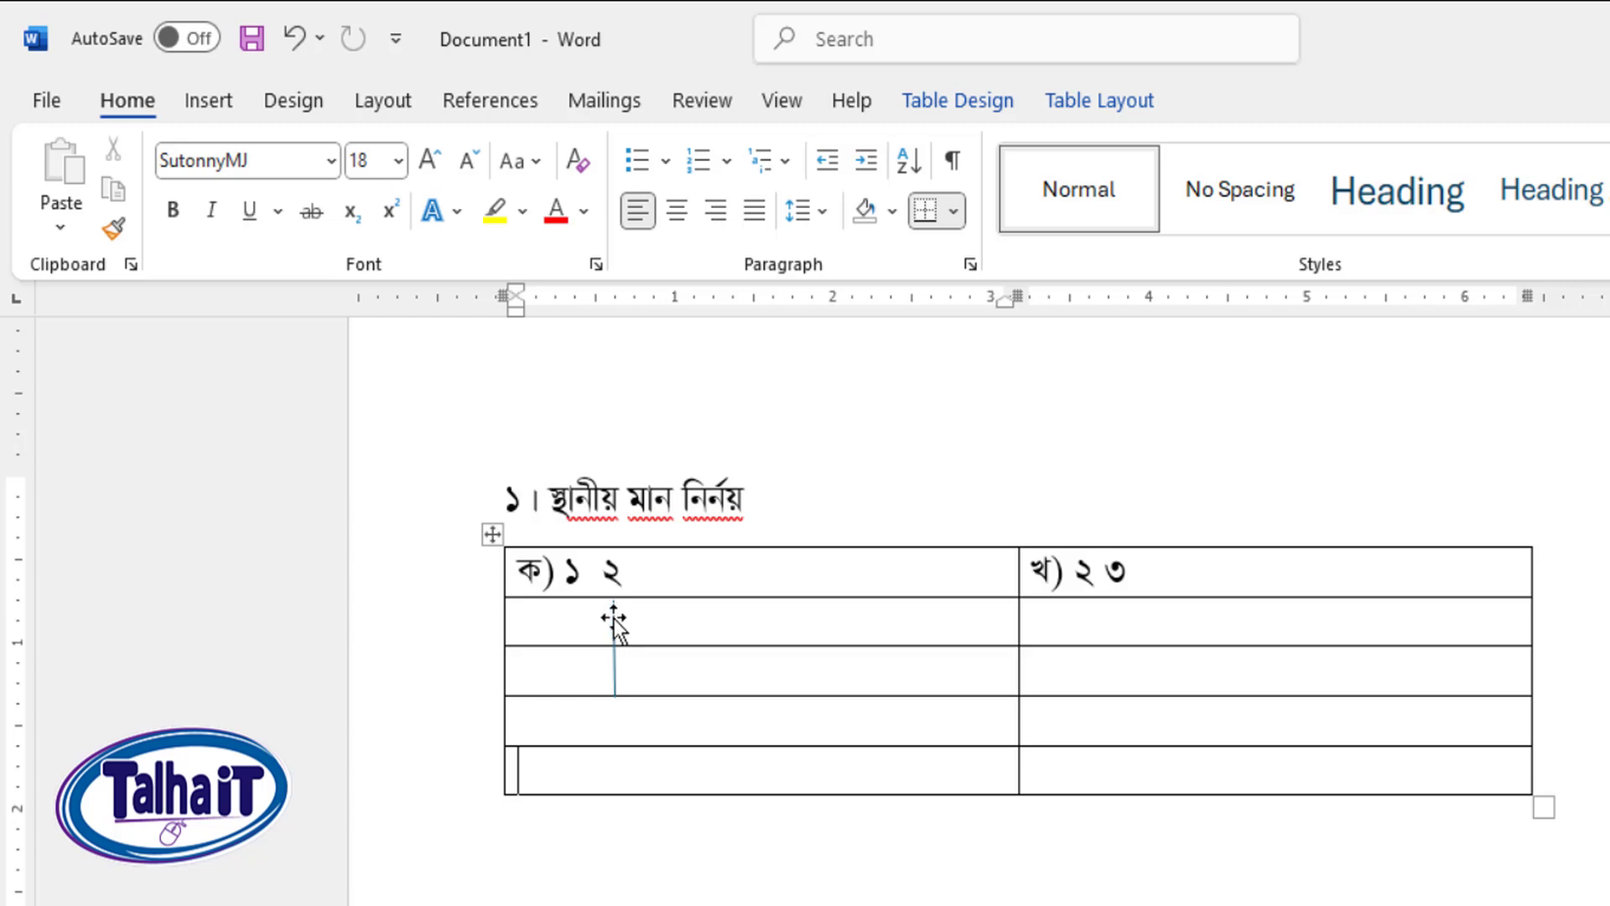
Step: Move the vertical line up to start directly under ২ of item ক and shorten it to end midway down the third row
{"action": "left_click", "coordinate": [663, 627]}
{"action": "left_click_drag", "start_coordinate": [614, 614], "coordinate": [614, 614]}
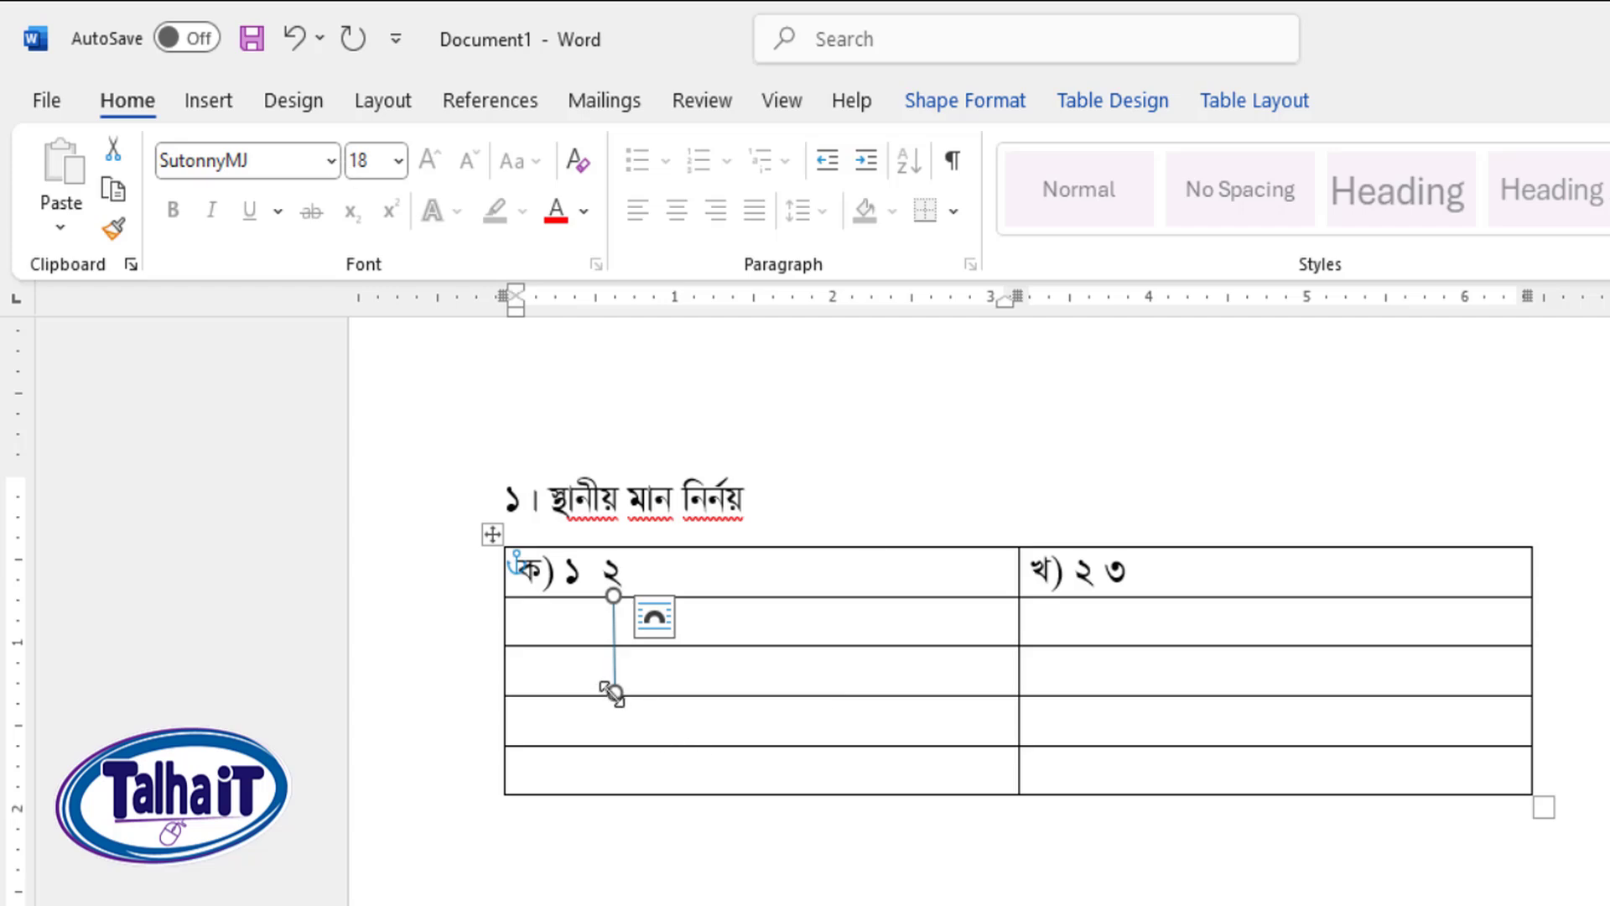
{"action": "left_click_drag", "start_coordinate": [613, 694], "coordinate": [610, 670]}
Step: Draw a short horizontal straight line rightward from the lower end of the vertical line under ২ of item ক
{"action": "left_click", "coordinate": [216, 104]}
{"action": "left_click", "coordinate": [434, 159]}
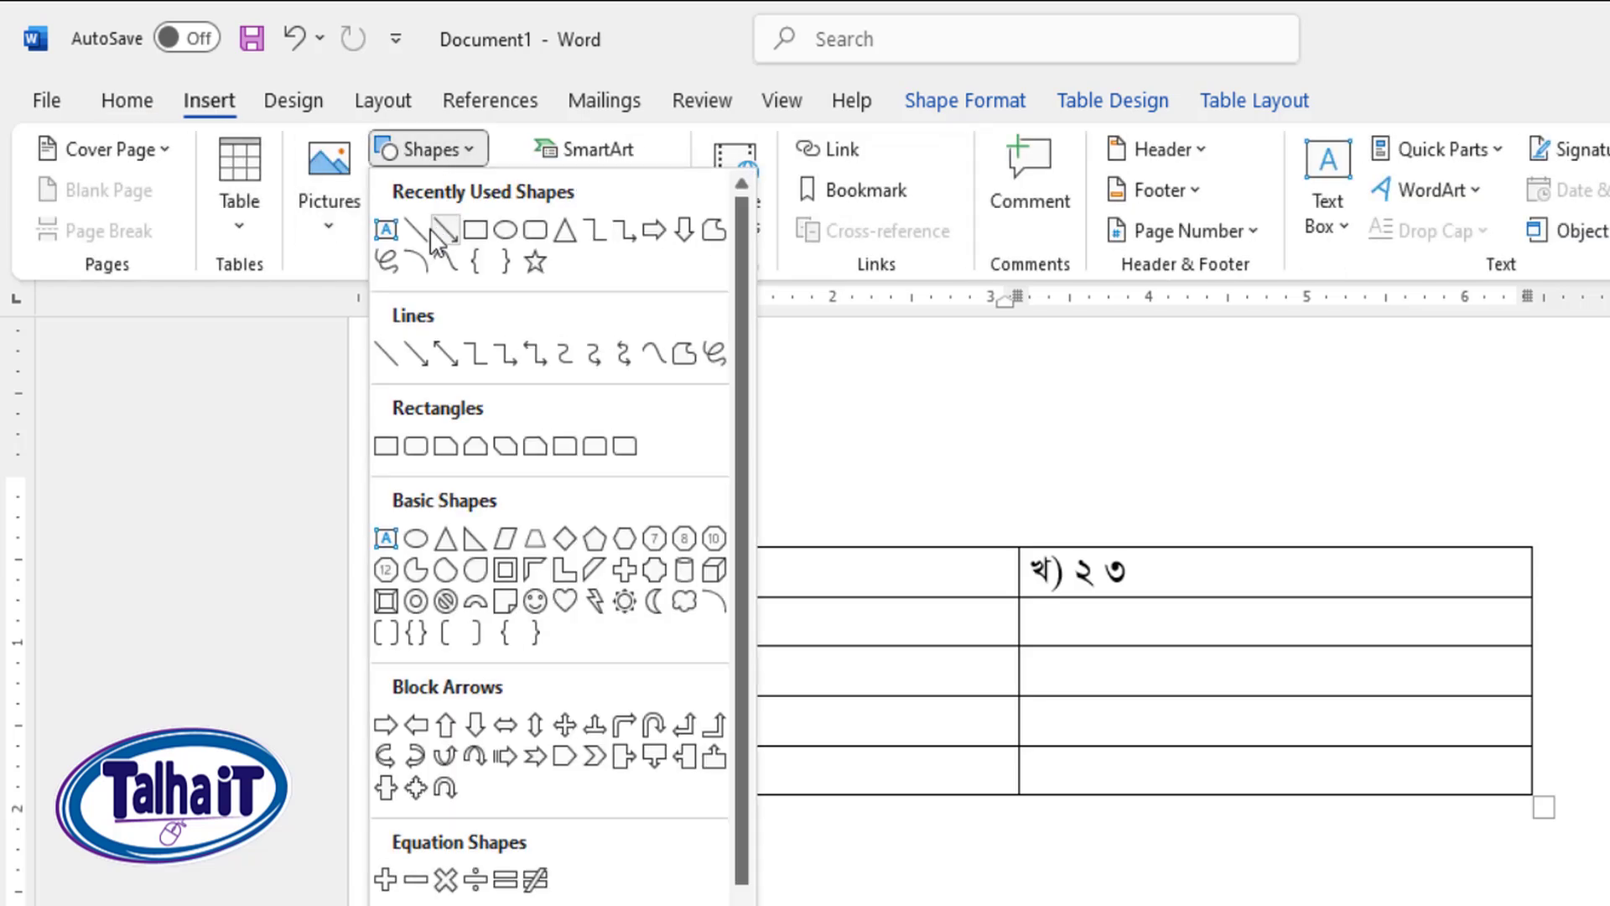
{"action": "left_click", "coordinate": [426, 232]}
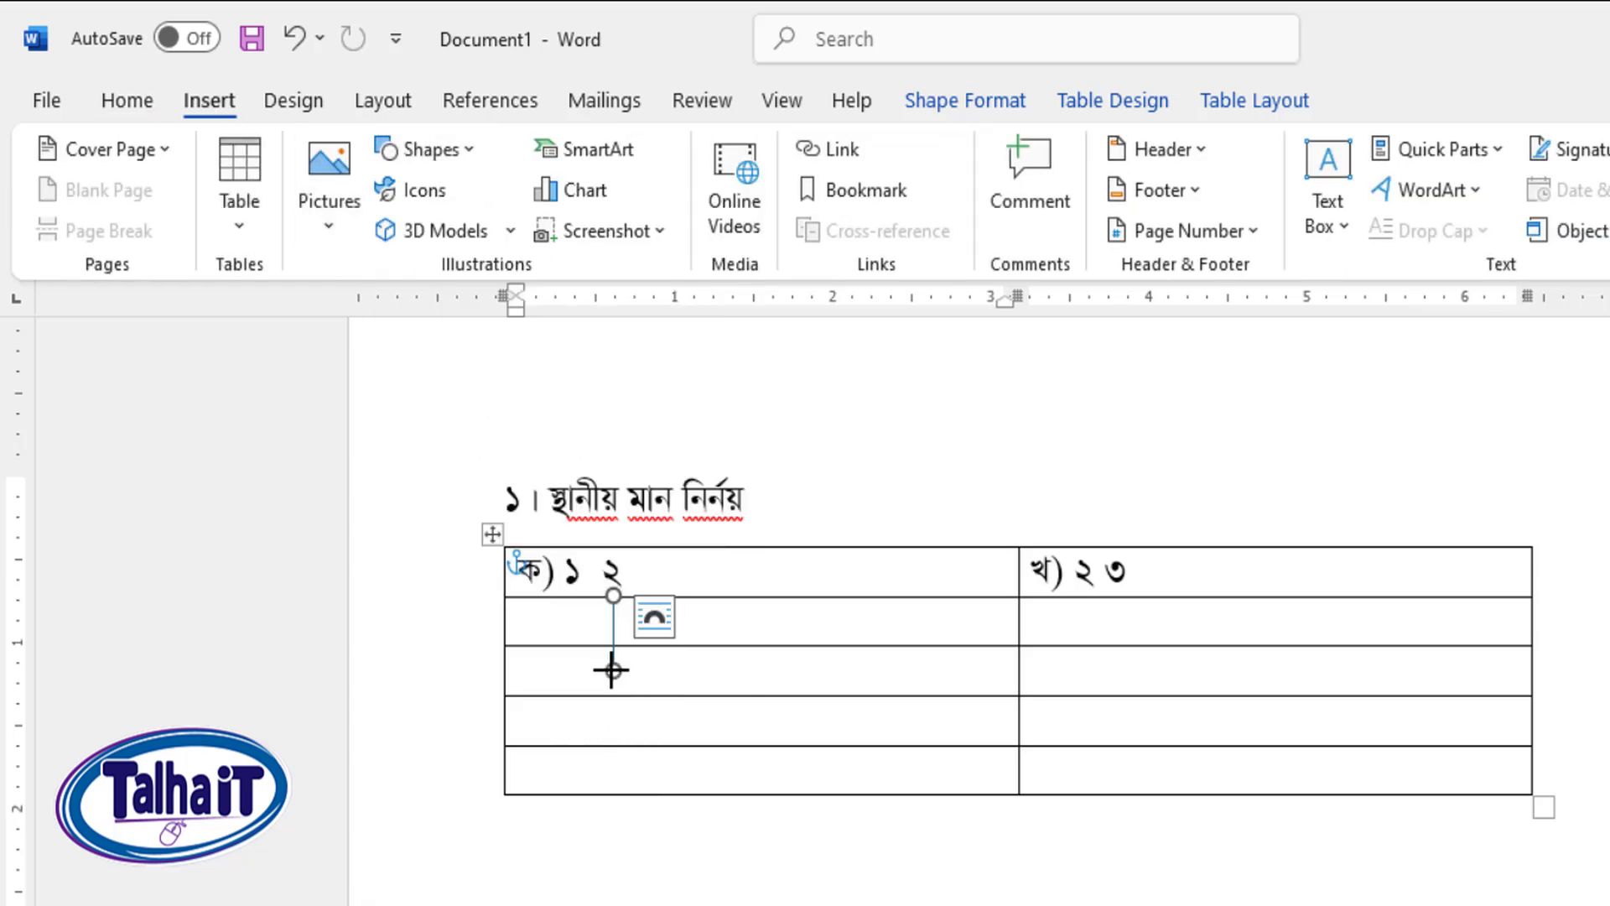
{"action": "left_click_drag", "start_coordinate": [612, 670], "coordinate": [736, 670]}
{"action": "left_click", "coordinate": [893, 686]}
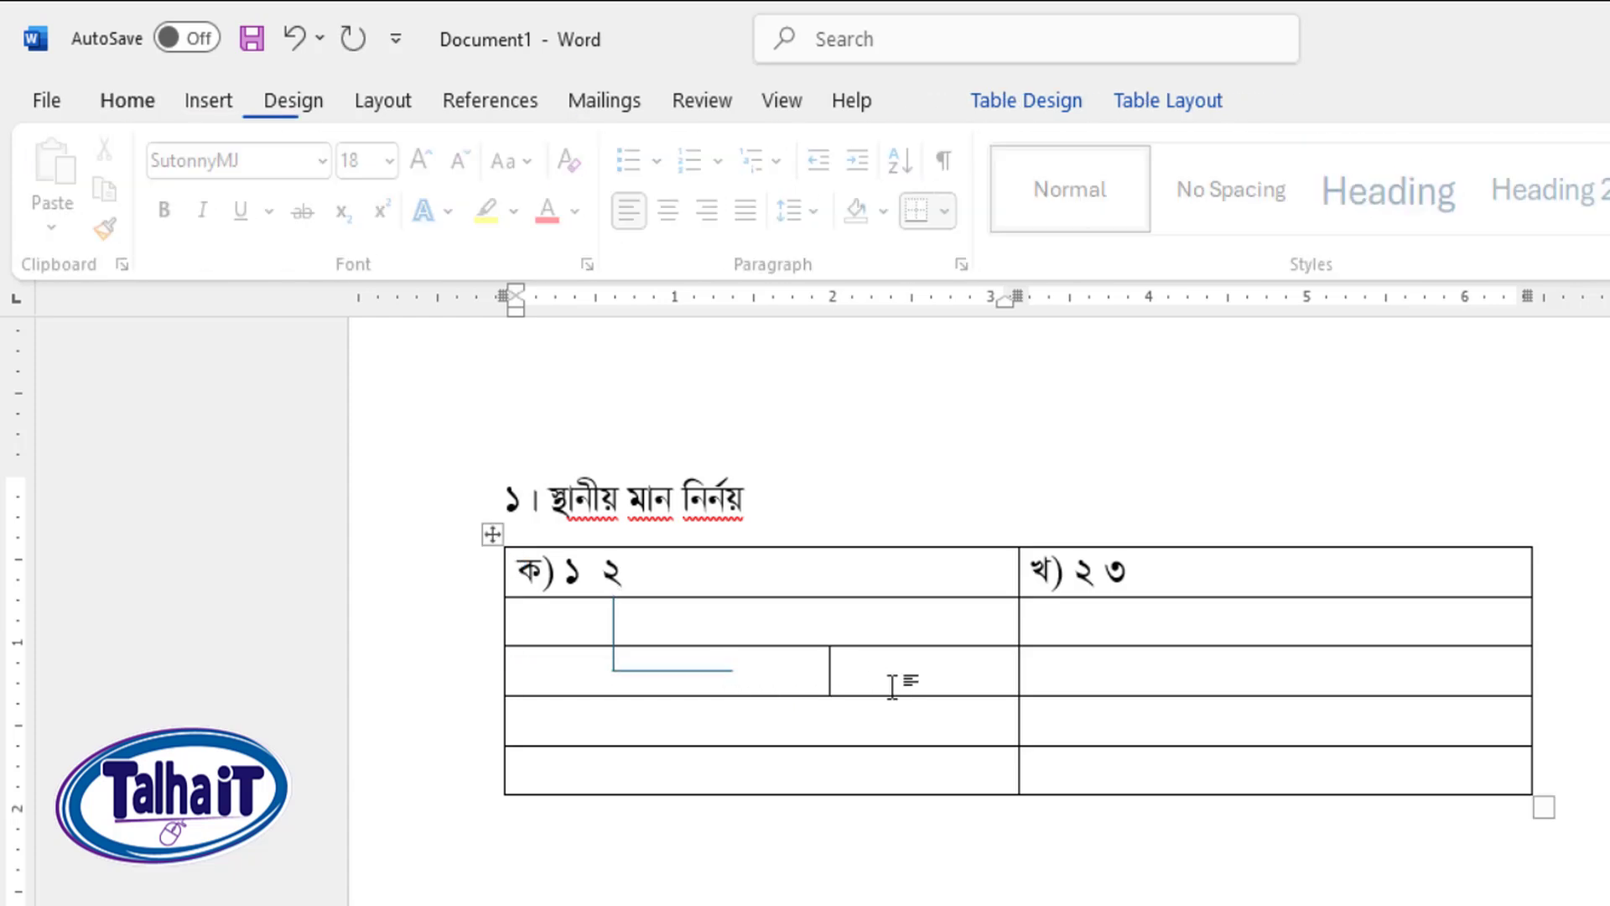
Step: Select both the horizontal and vertical lines and group them into one L-shaped connector
{"action": "scroll", "coordinate": [733, 712], "scroll_direction": "up", "scroll_amount": 3}
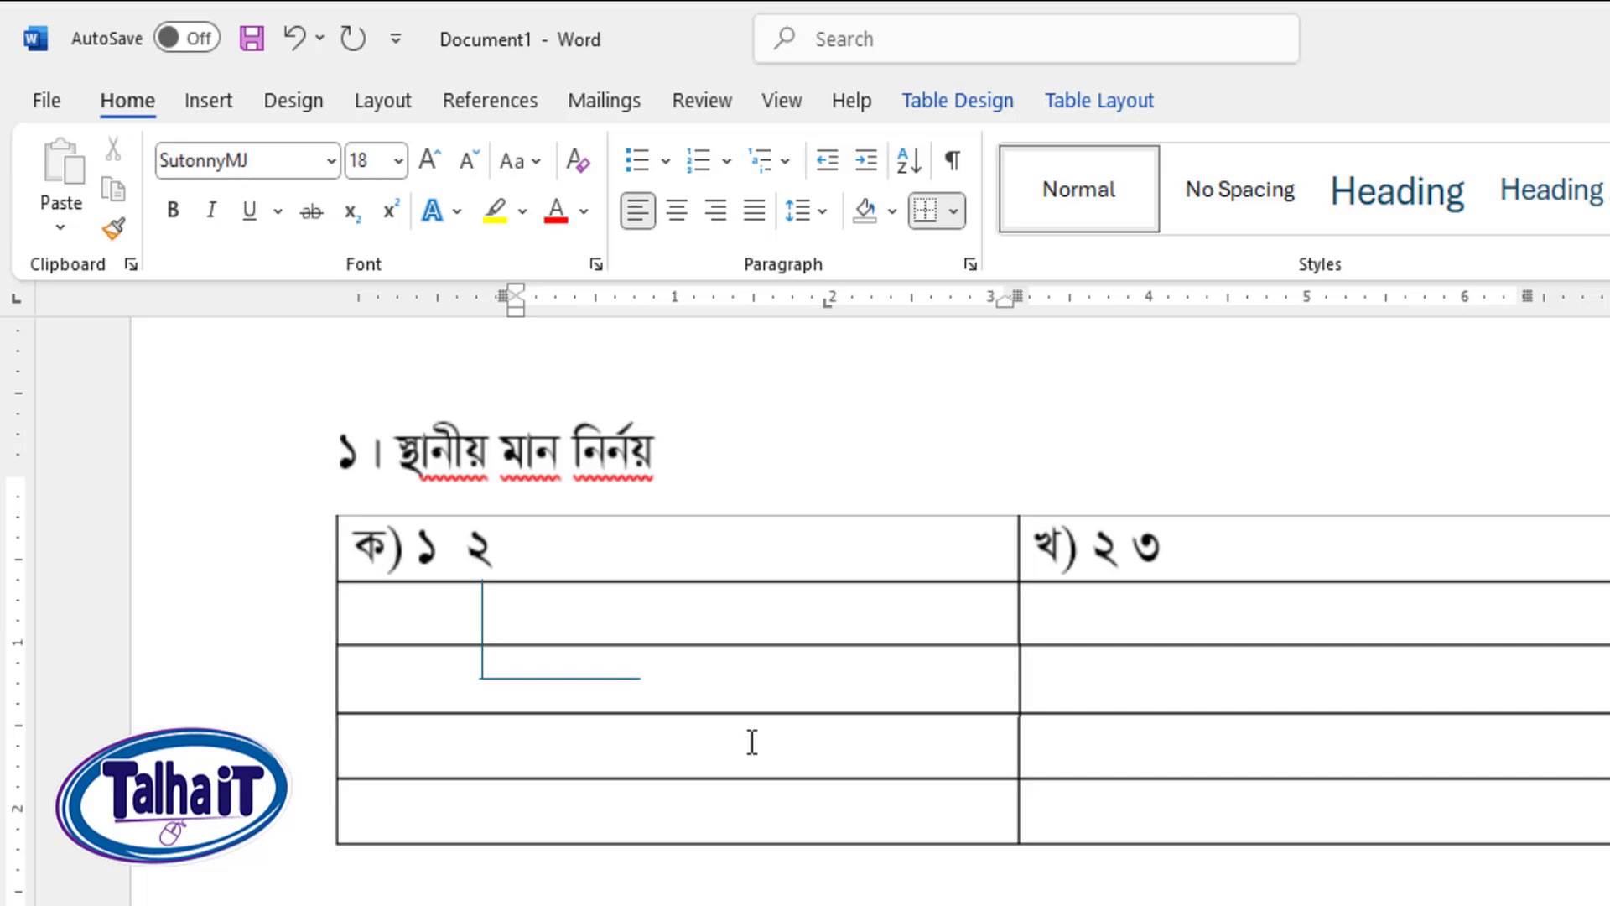
{"action": "left_click", "coordinate": [545, 680]}
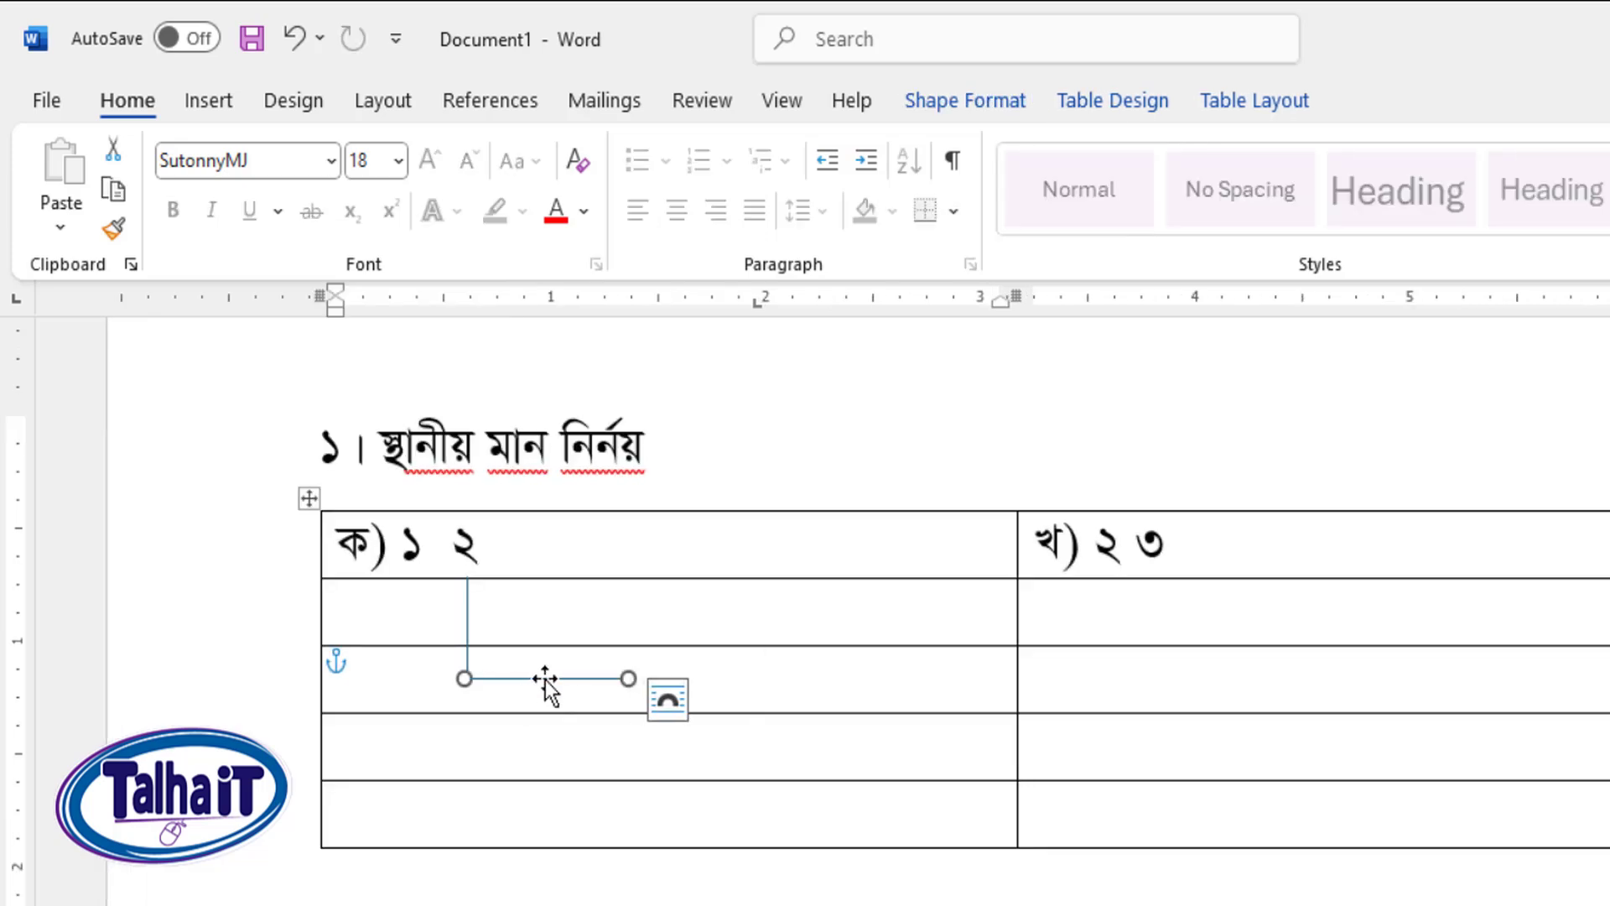
{"action": "left_click", "coordinate": [469, 607], "text": "shift"}
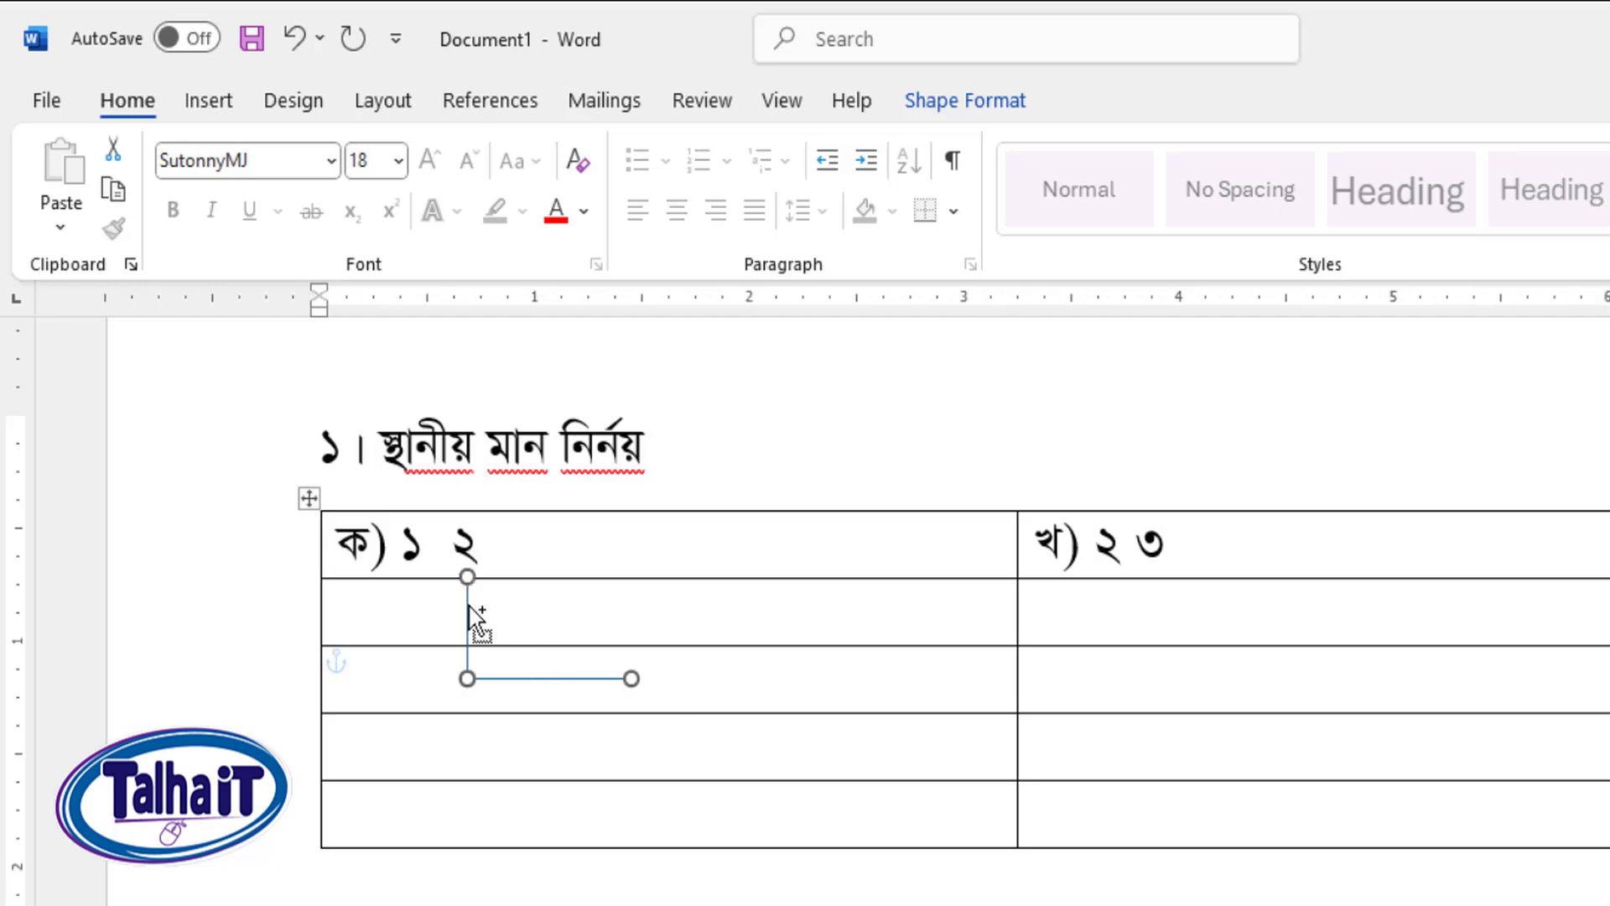
{"action": "right_click", "coordinate": [470, 606]}
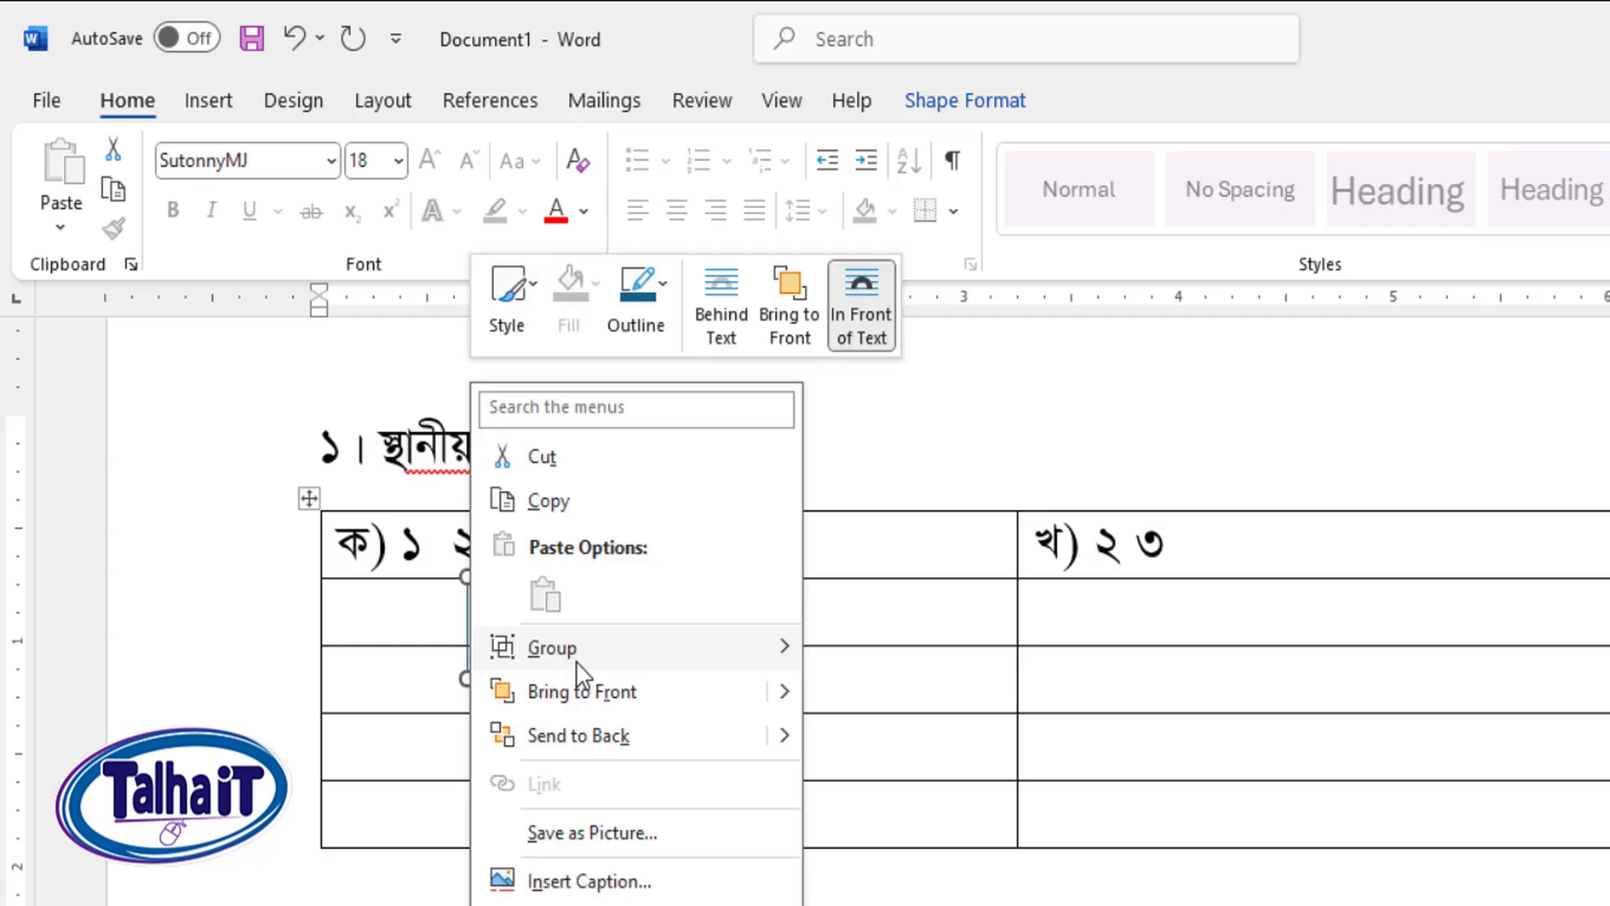
{"action": "mouse_move", "coordinate": [618, 663]}
{"action": "left_click", "coordinate": [866, 659]}
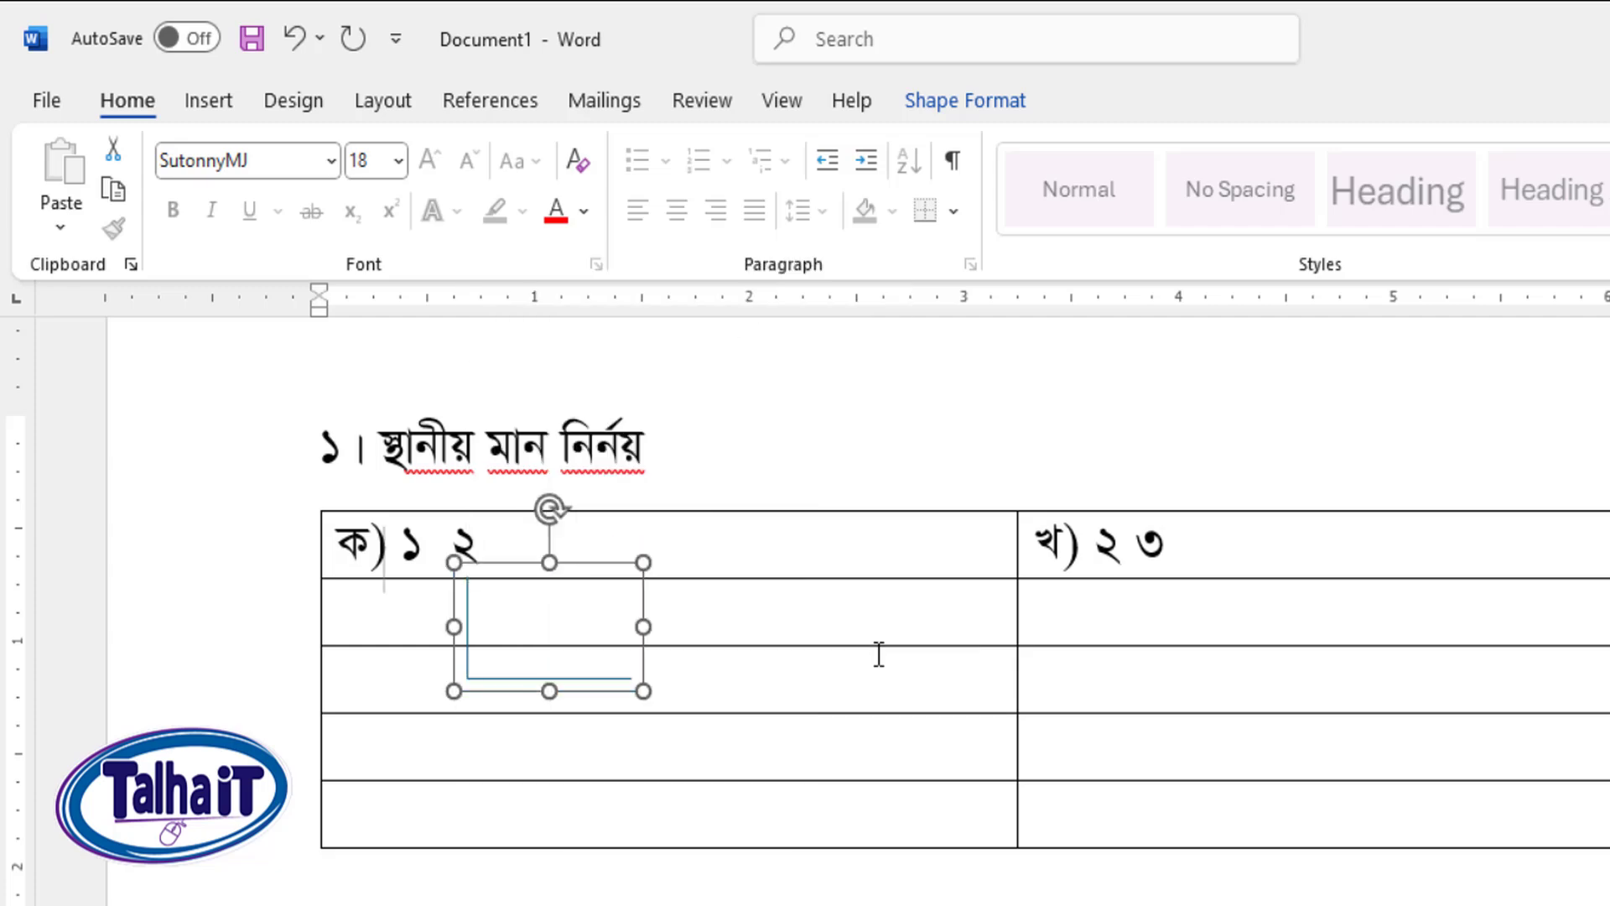
Step: Enter "২ একক ২" in the third row of the first column
{"action": "left_click", "coordinate": [733, 683]}
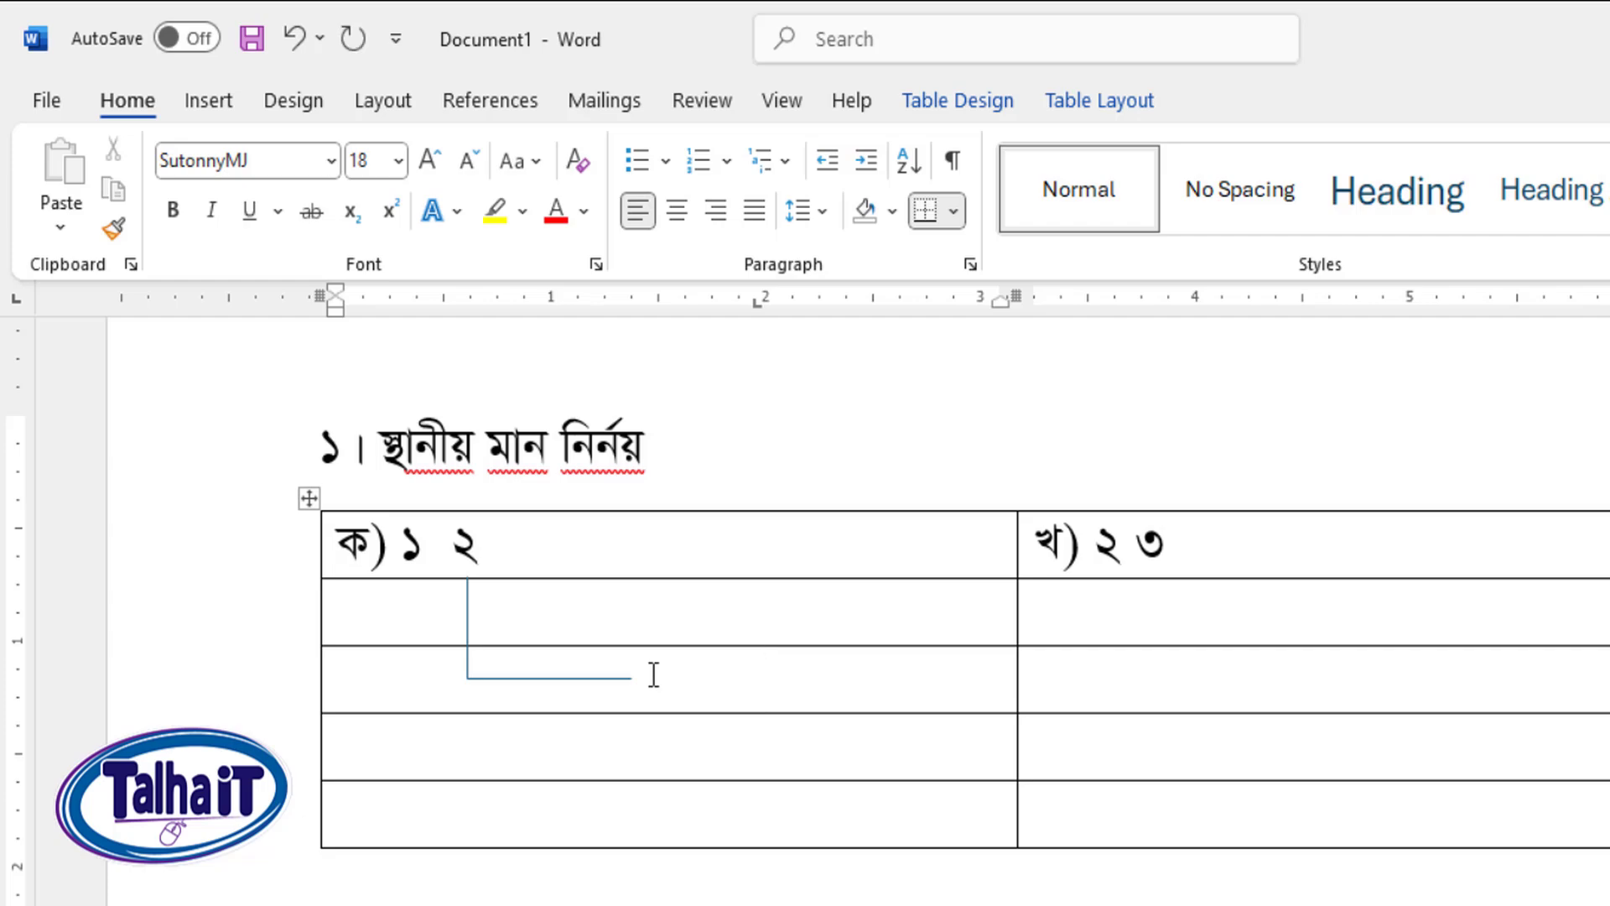
{"action": "type", "text": "২ একক"}
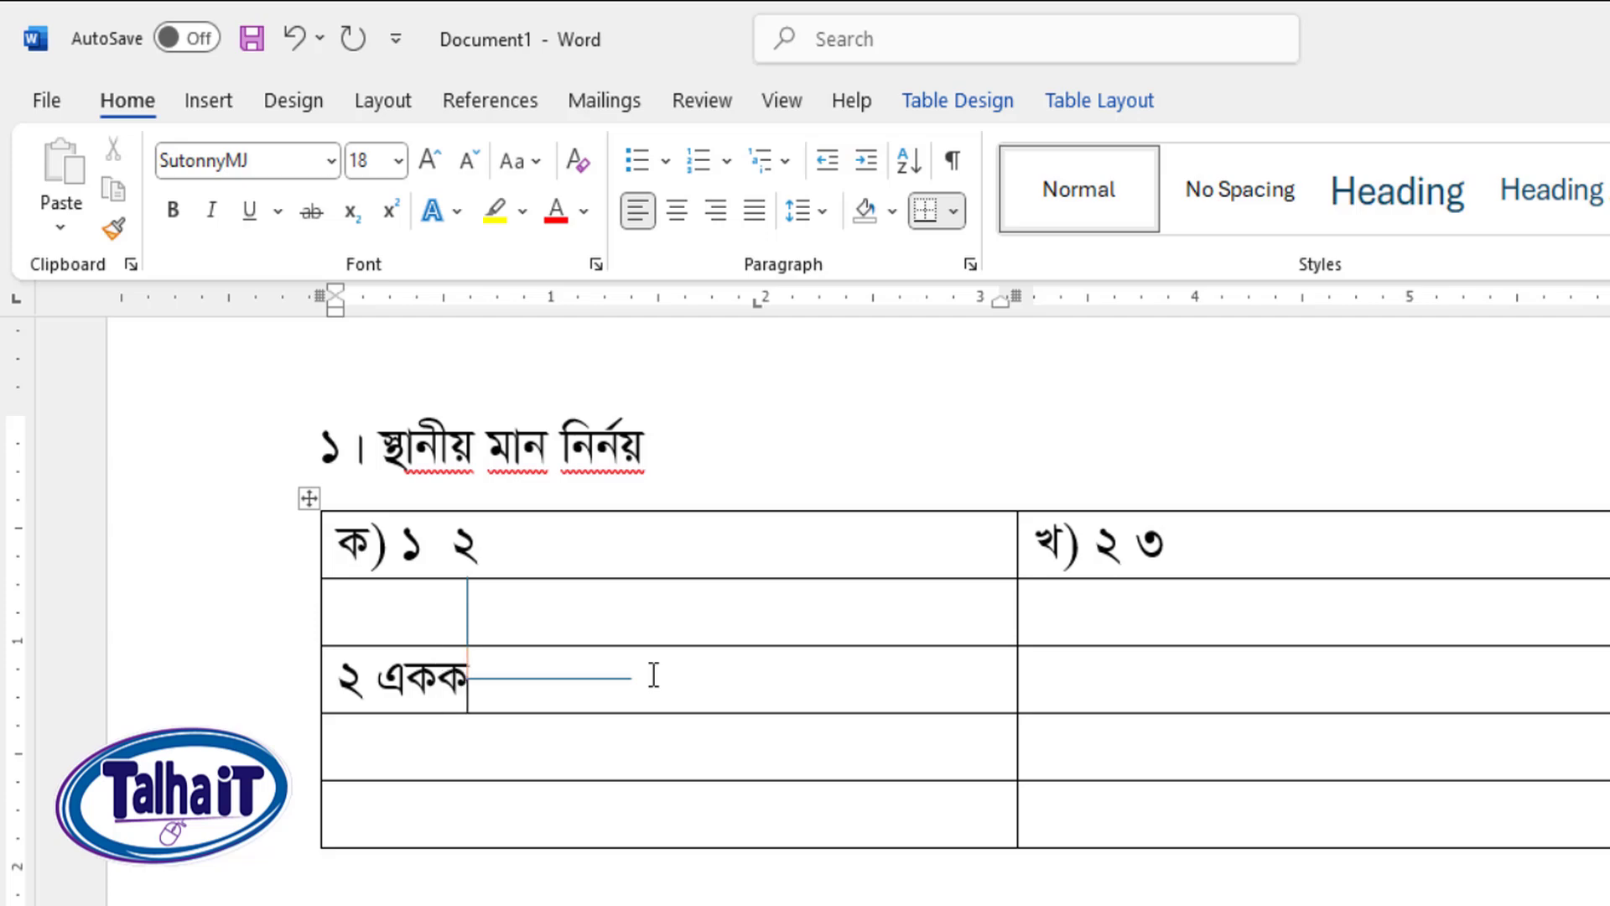
{"action": "key", "text": "ctrl+e"}
{"action": "type", "text": "২"}
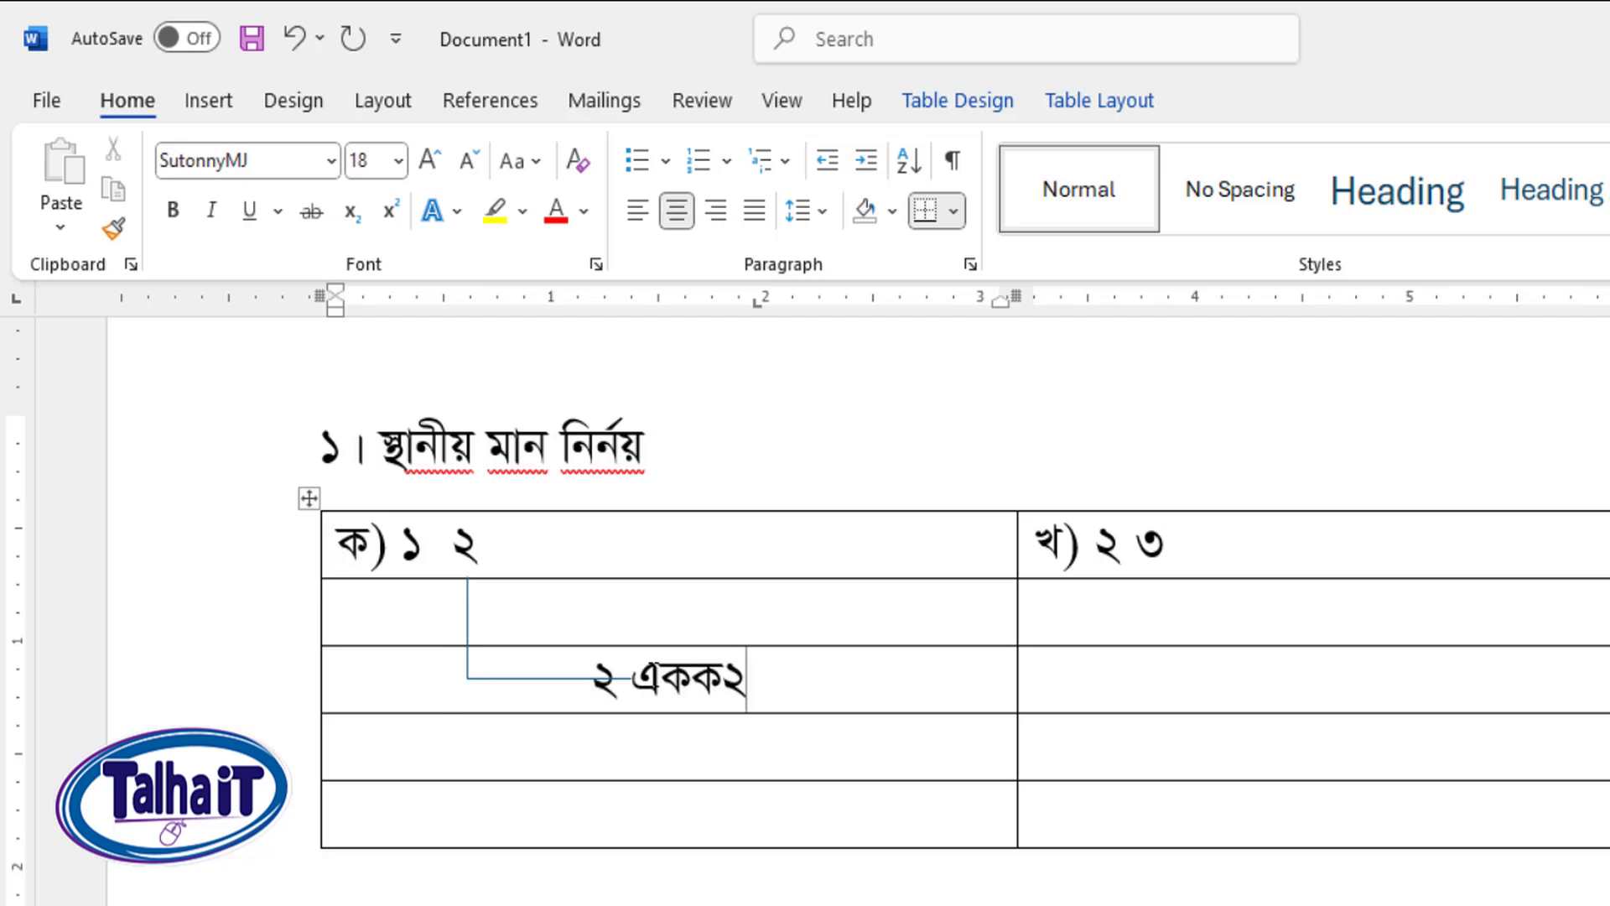
{"action": "key", "text": "Left"}
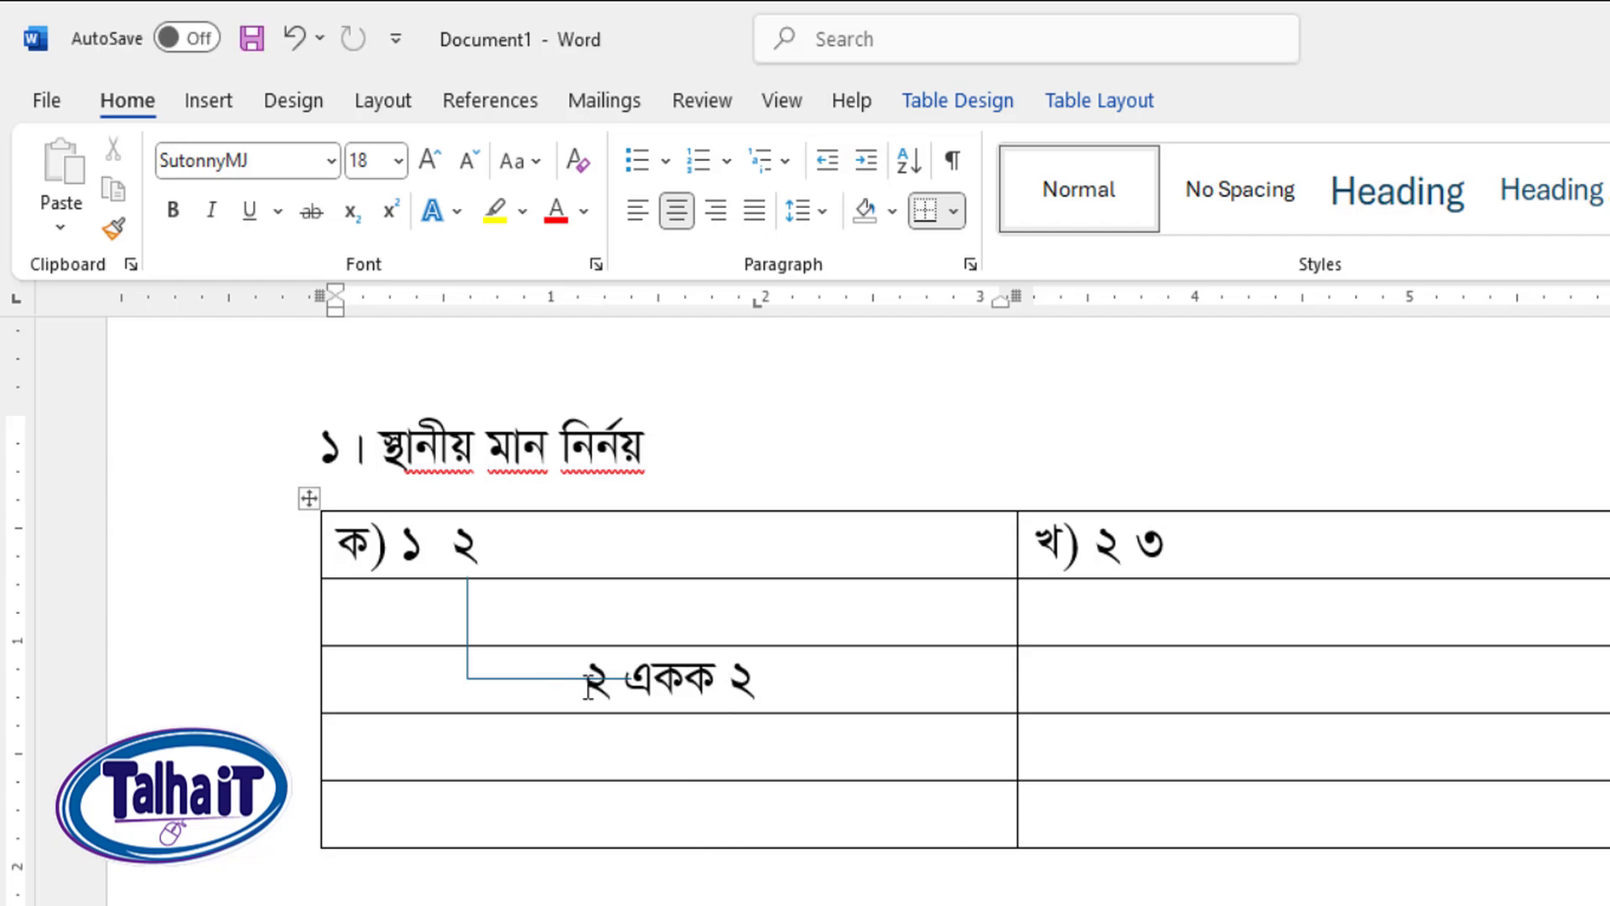
Step: Right-align the "২ একক ২" text and narrow the first column until the text sits beside the connector's end
{"action": "left_click", "coordinate": [766, 686]}
{"action": "key", "text": "ctrl+r"}
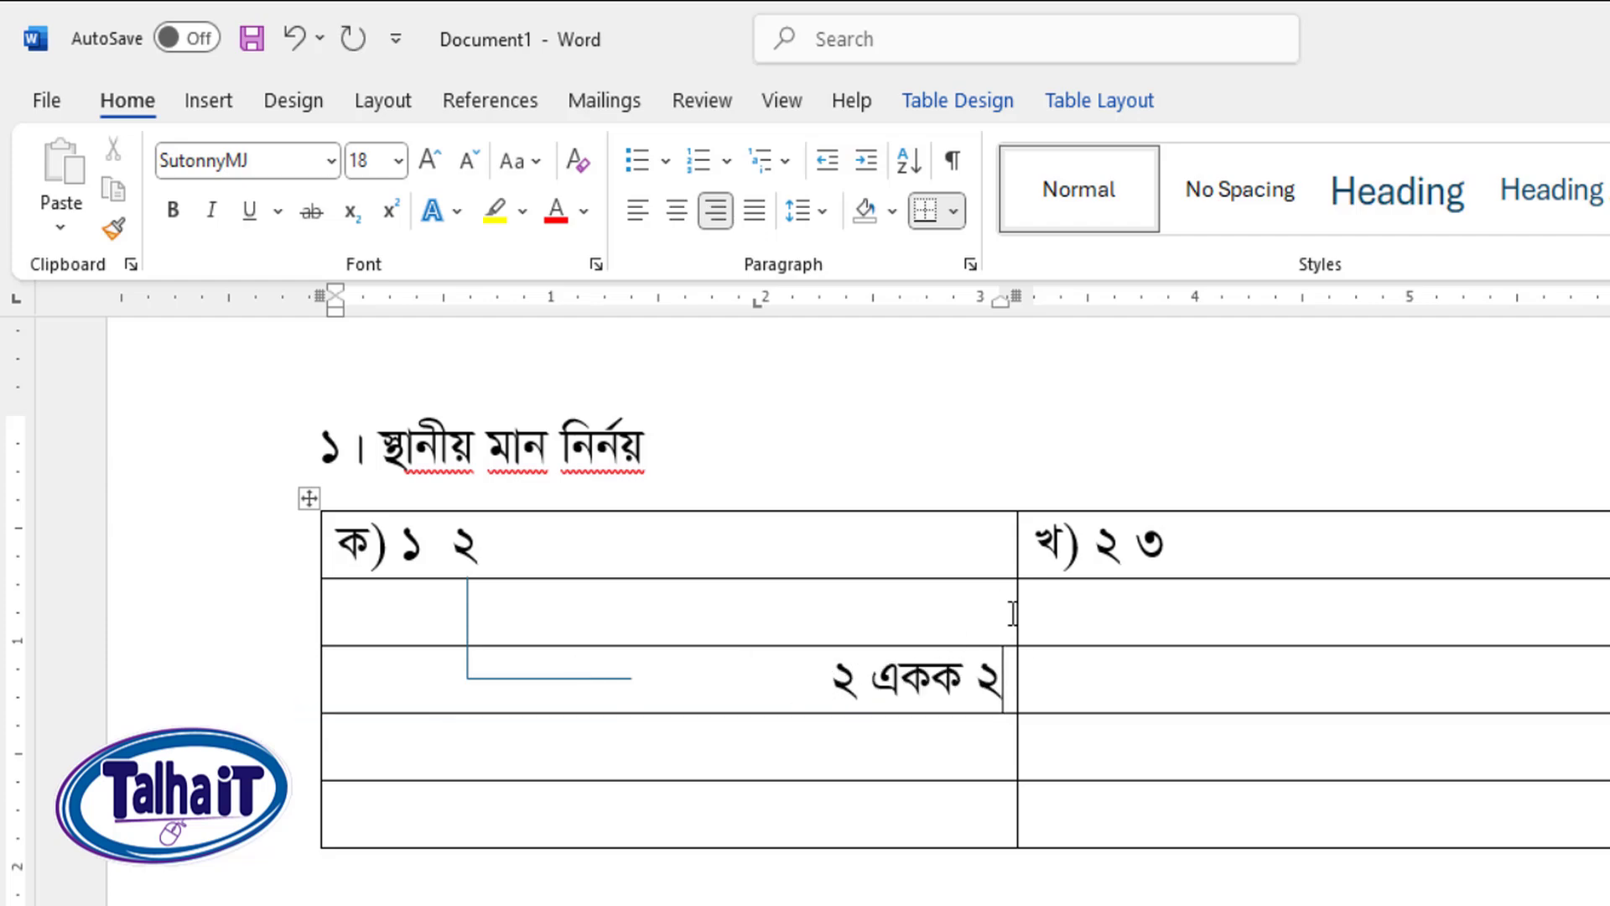
{"action": "left_click_drag", "start_coordinate": [1015, 610], "coordinate": [843, 613]}
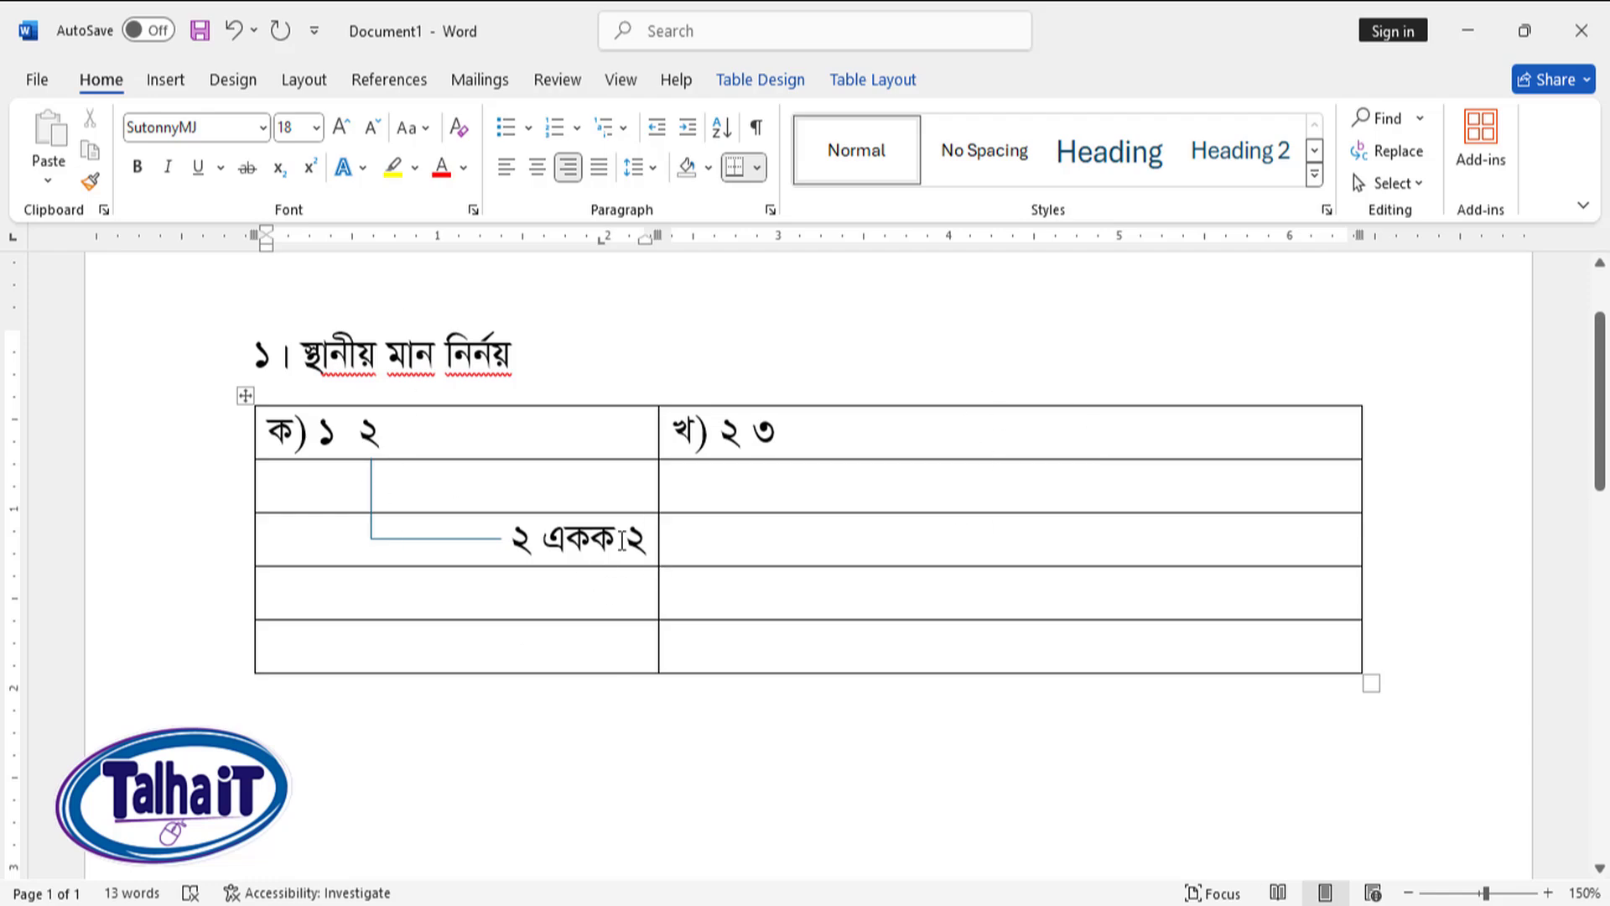
Step: Try duplicating the grouped connector into the blank area above the title, and undo it
{"action": "left_click", "coordinate": [372, 490]}
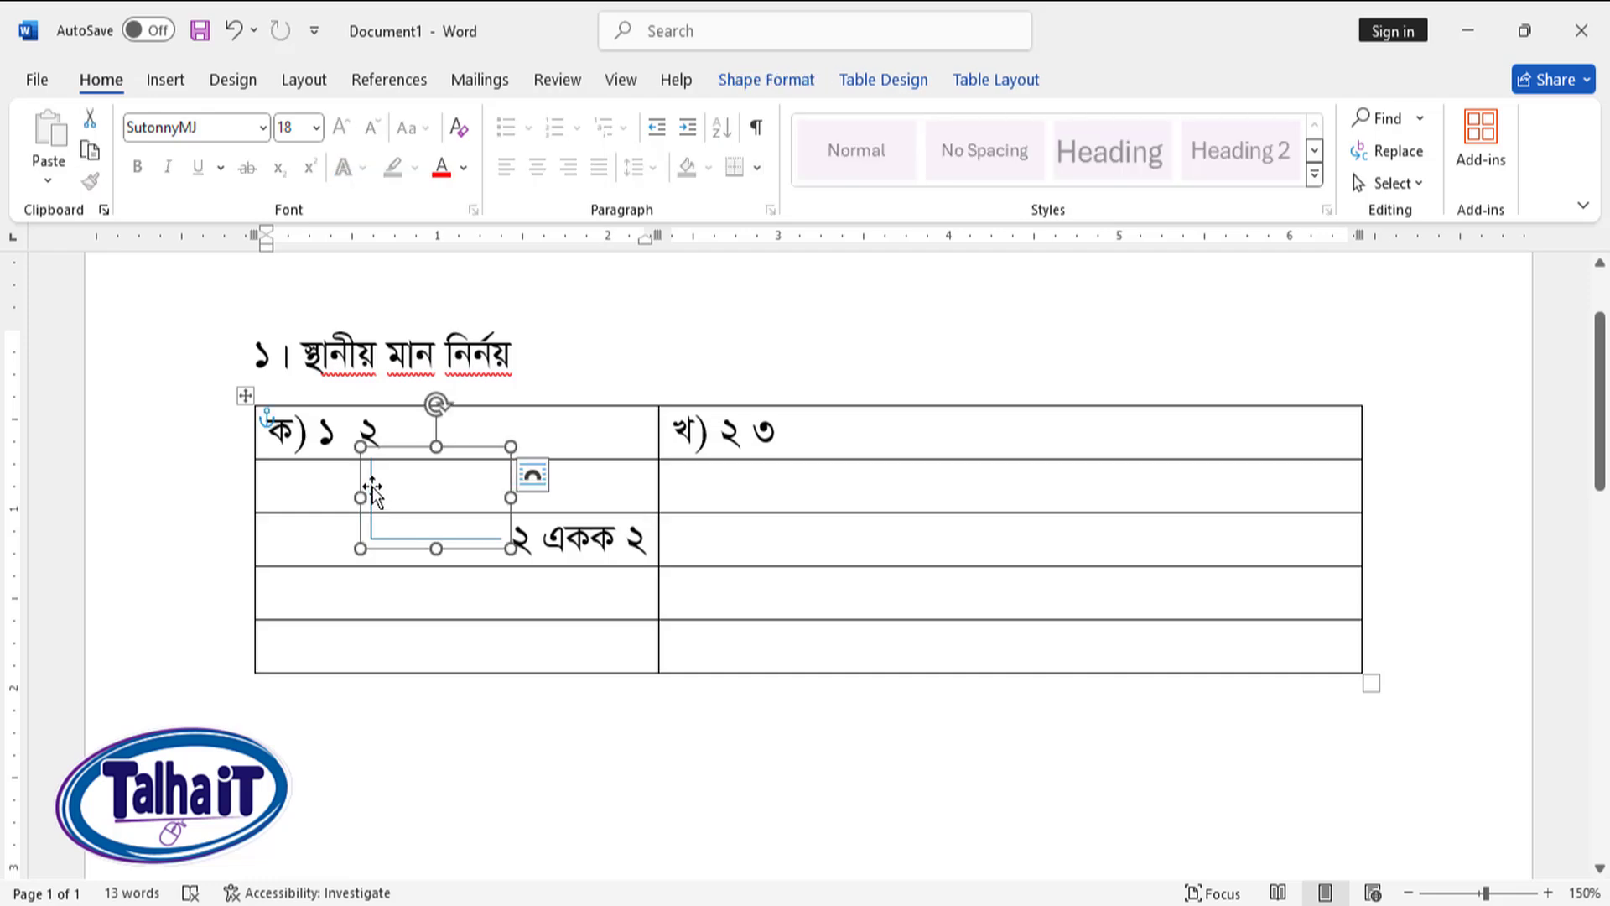
{"action": "left_click_drag", "start_coordinate": [372, 486], "coordinate": [128, 243]}
{"action": "scroll", "coordinate": [208, 390], "scroll_direction": "up", "scroll_amount": 2}
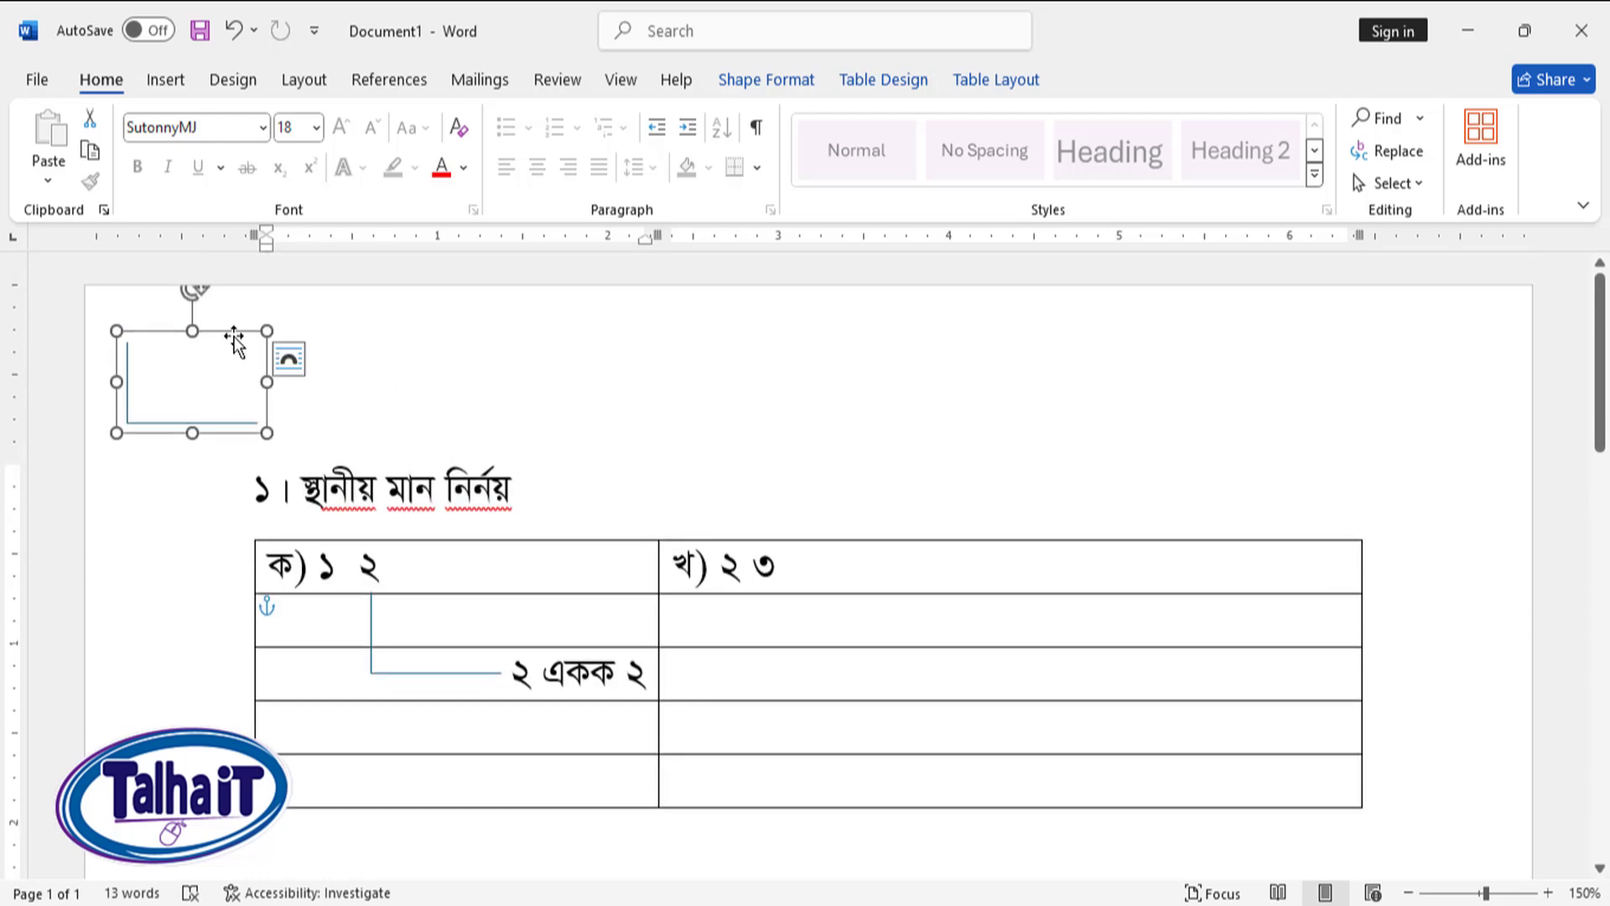
{"action": "key", "text": "ctrl+z"}
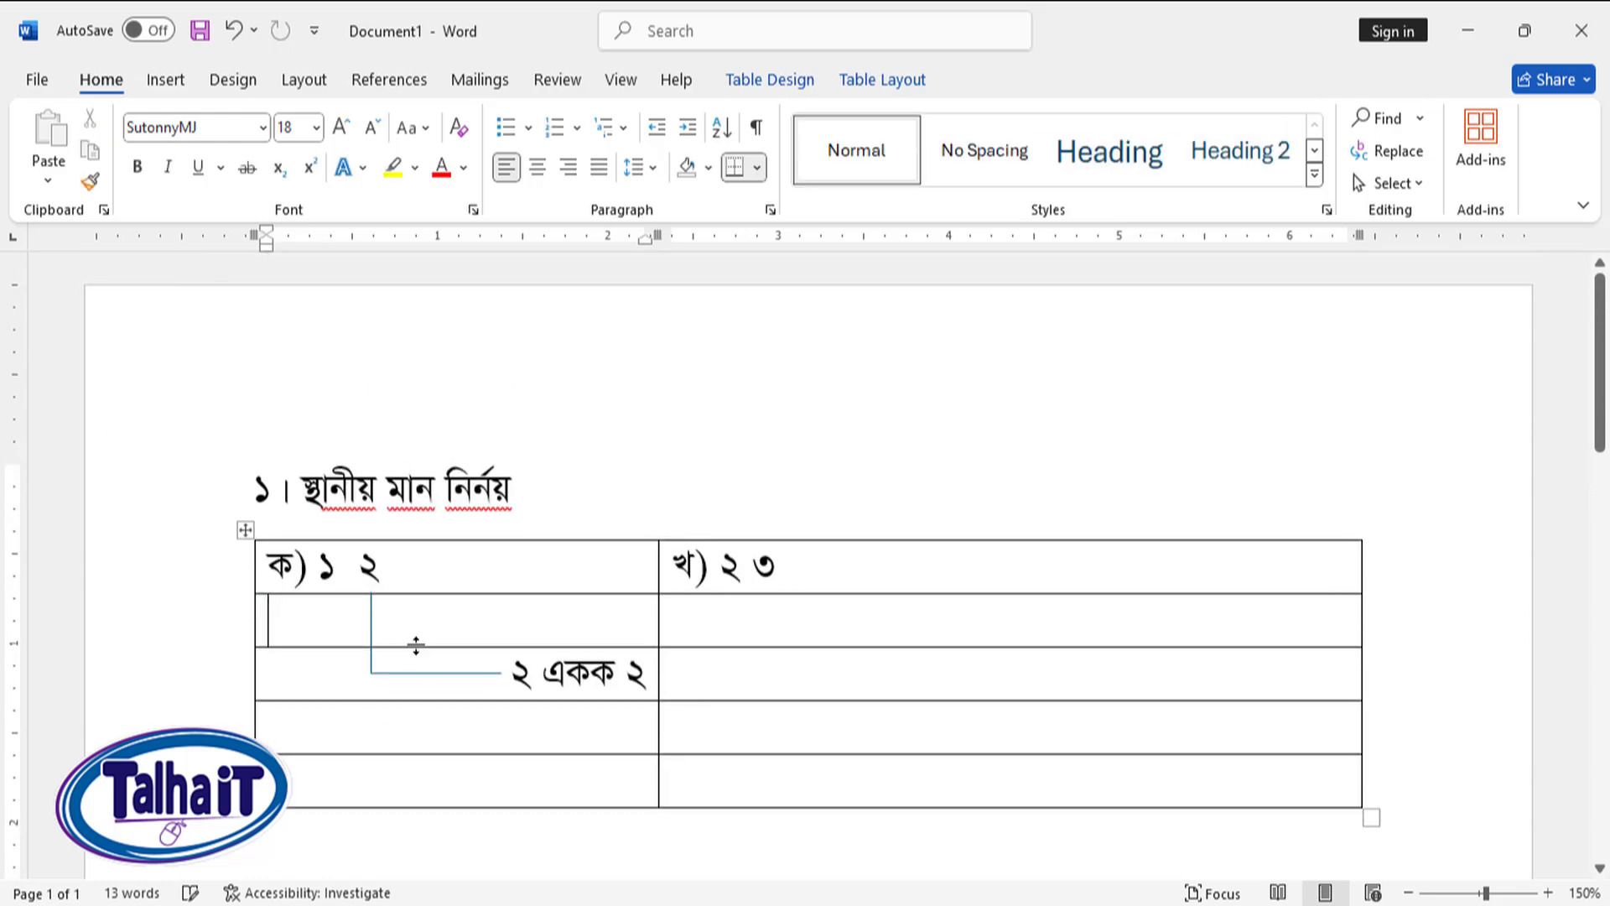
{"action": "left_click", "coordinate": [406, 676]}
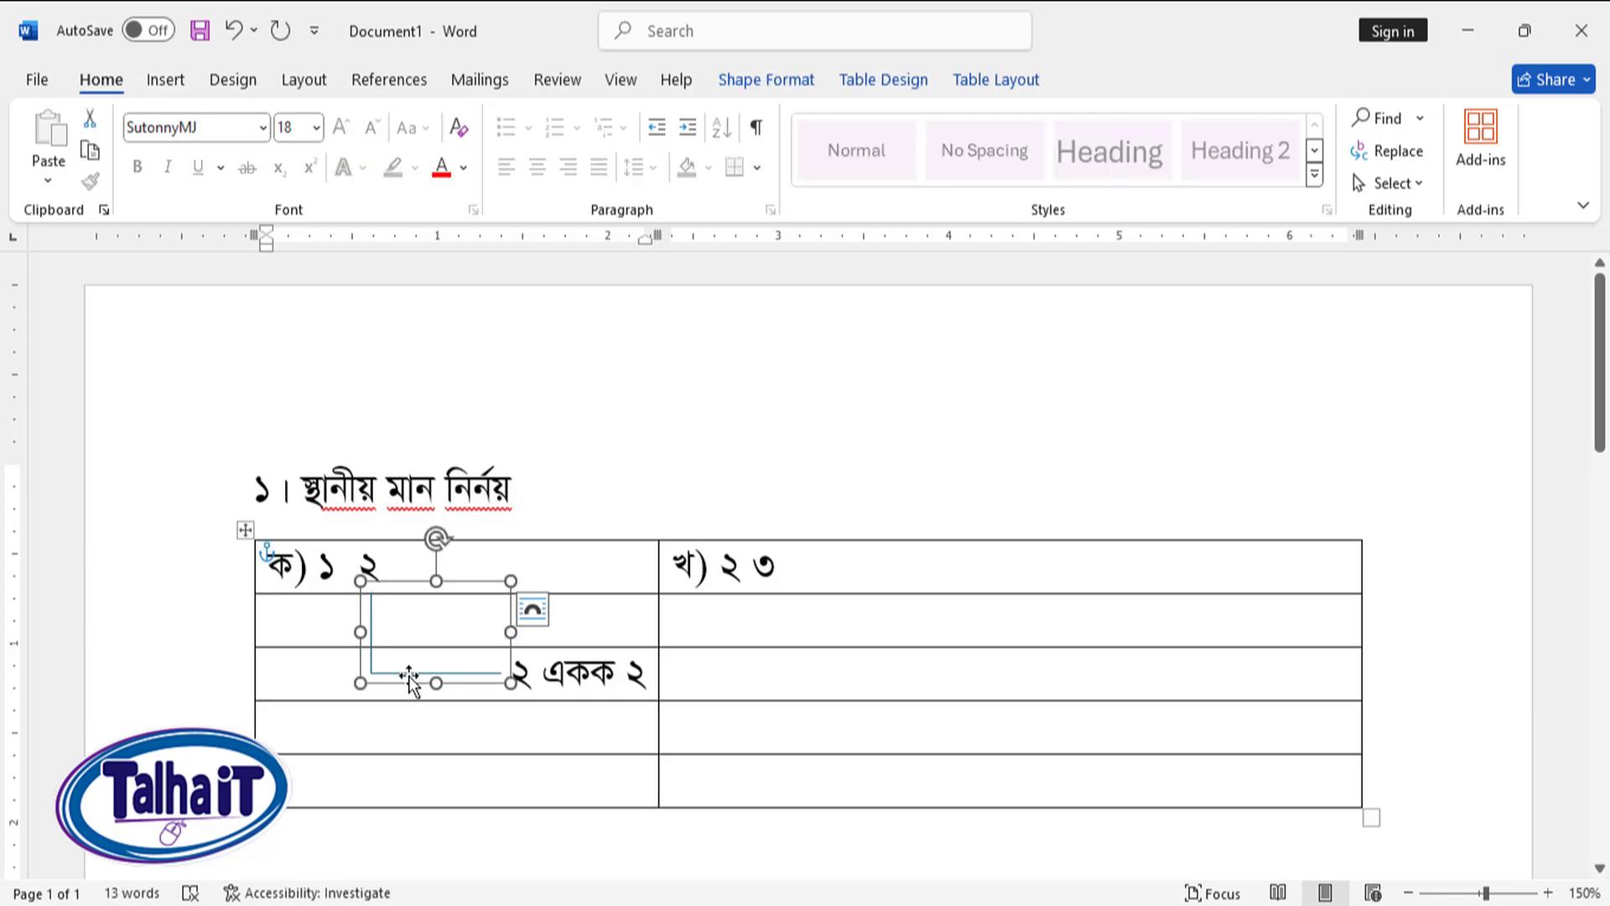
{"action": "key", "text": "ctrl+y"}
{"action": "key", "text": "ctrl+z"}
Step: Try moving the connector beside the title, undo that, and try copying and pasting it
{"action": "left_click", "coordinate": [465, 673]}
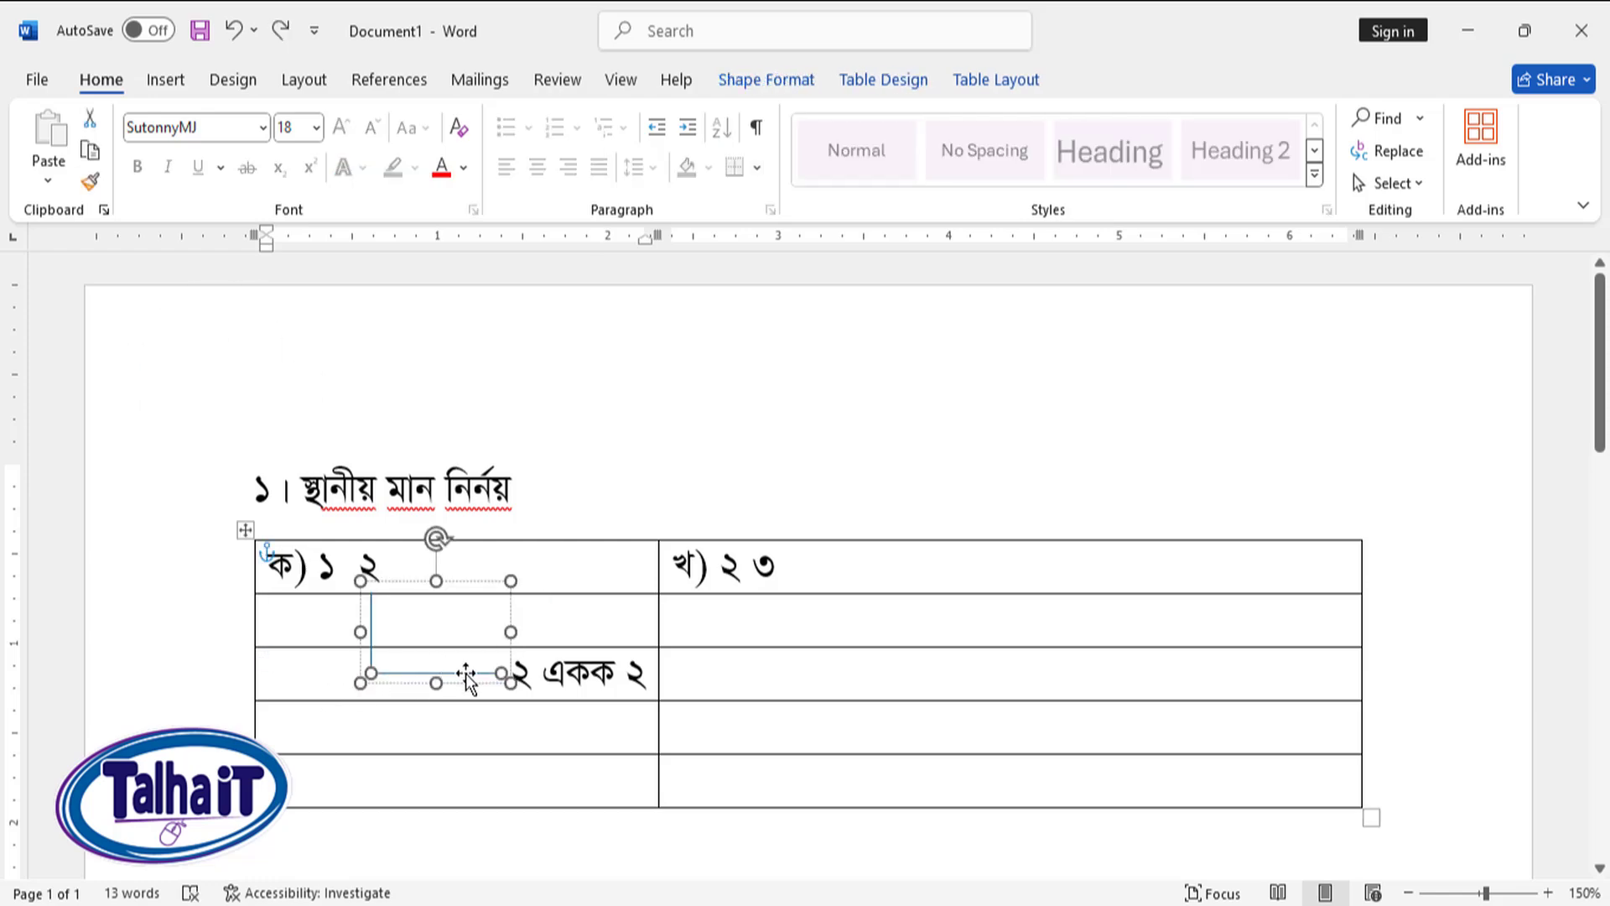
{"action": "left_click", "coordinate": [379, 631]}
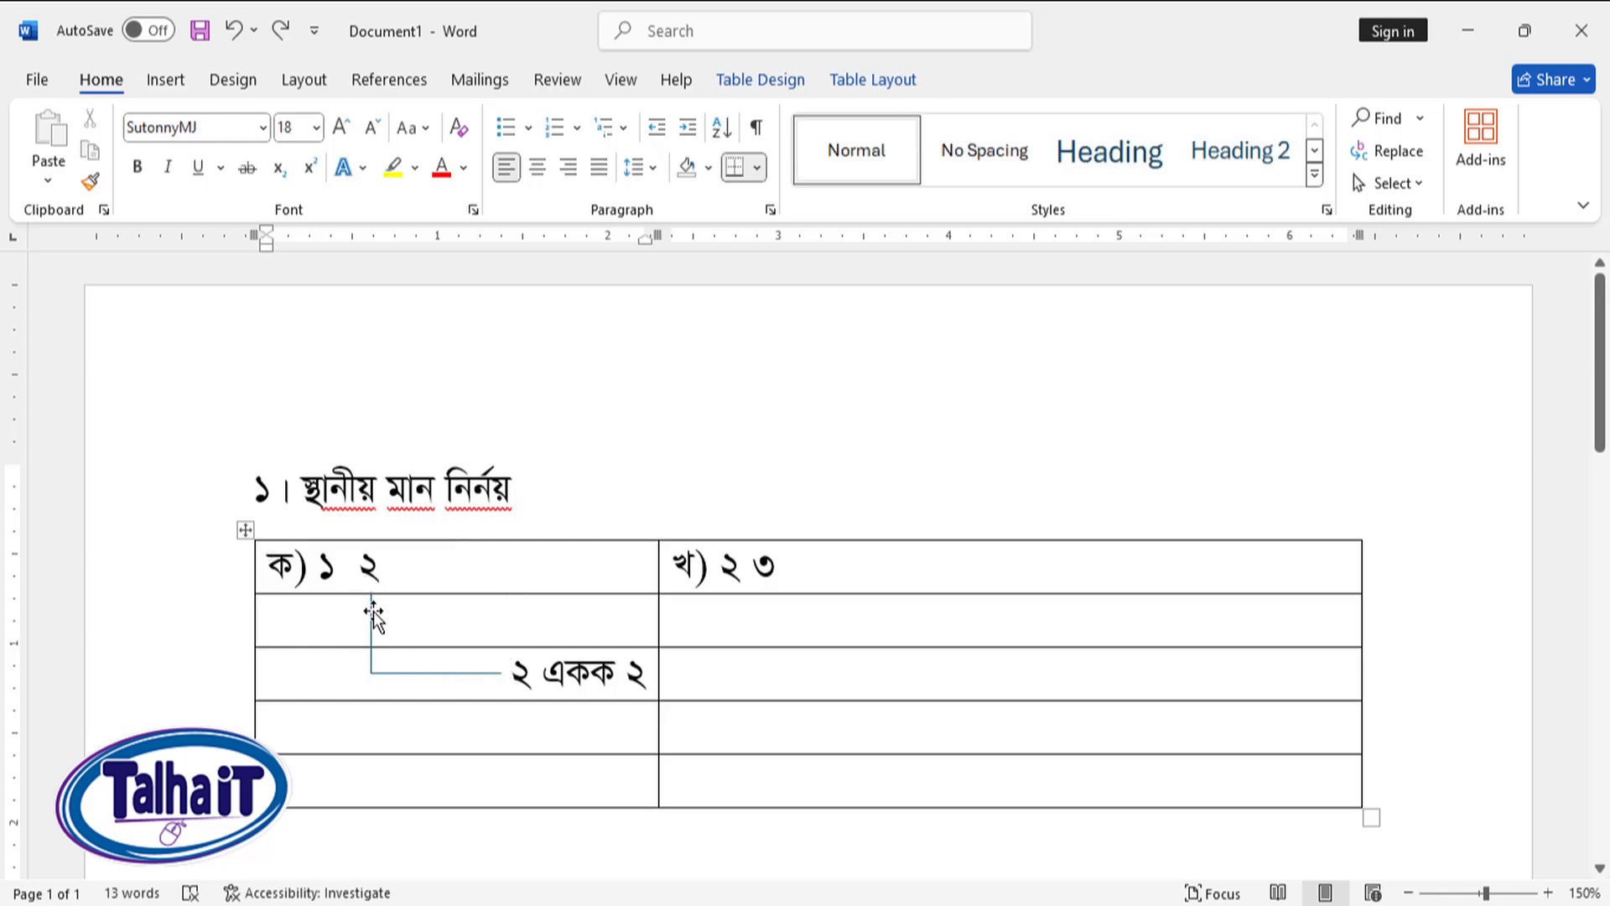
{"action": "left_click", "coordinate": [374, 611]}
{"action": "left_click_drag", "start_coordinate": [369, 629], "coordinate": [341, 684]}
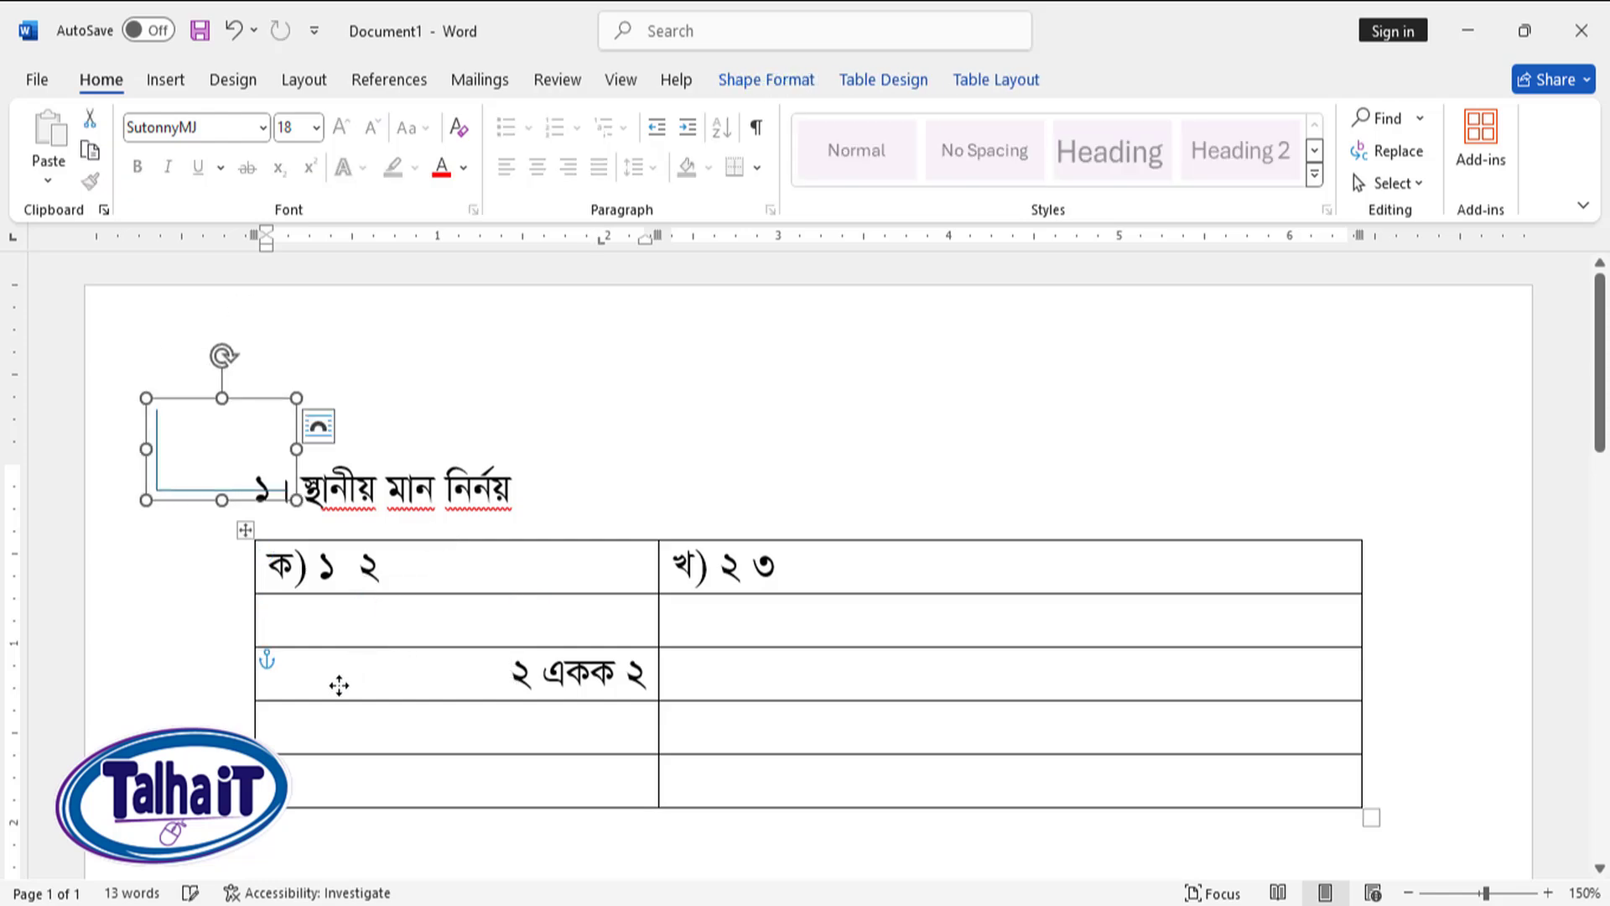
{"action": "key", "text": "ctrl+z"}
{"action": "left_click", "coordinate": [415, 588]}
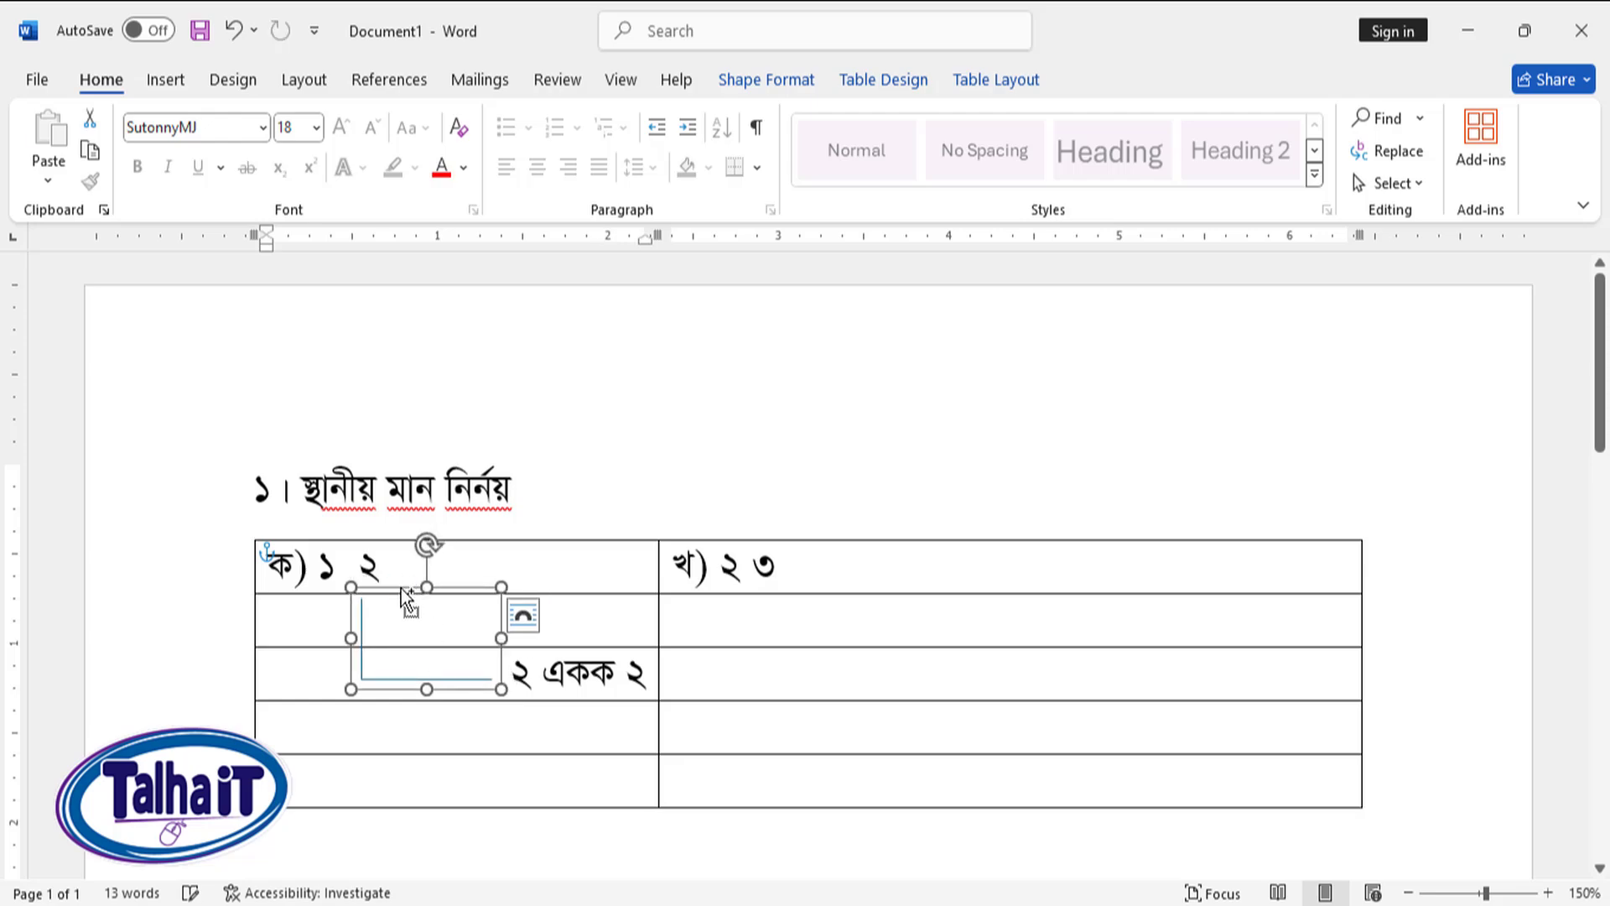
{"action": "key", "text": "ctrl+c"}
{"action": "key", "text": "ctrl+v"}
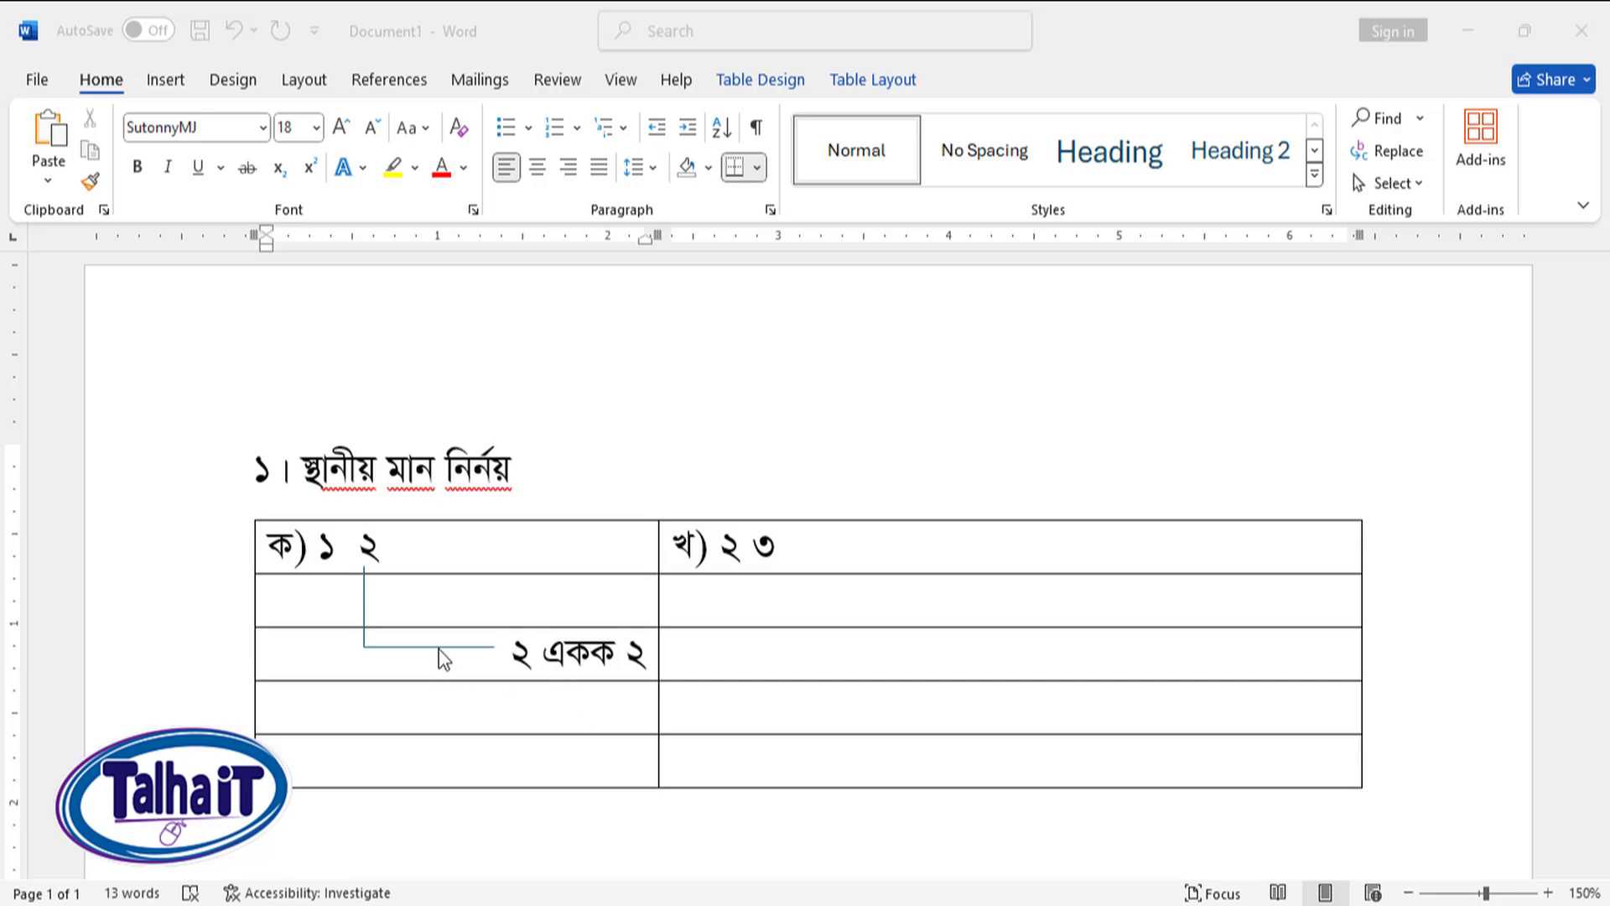
Step: Duplicate the connector under ১ of item ক, lengthen it down into the fourth row and widen it toward the answer text
{"action": "left_click", "coordinate": [440, 649]}
{"action": "left_click", "coordinate": [449, 651]}
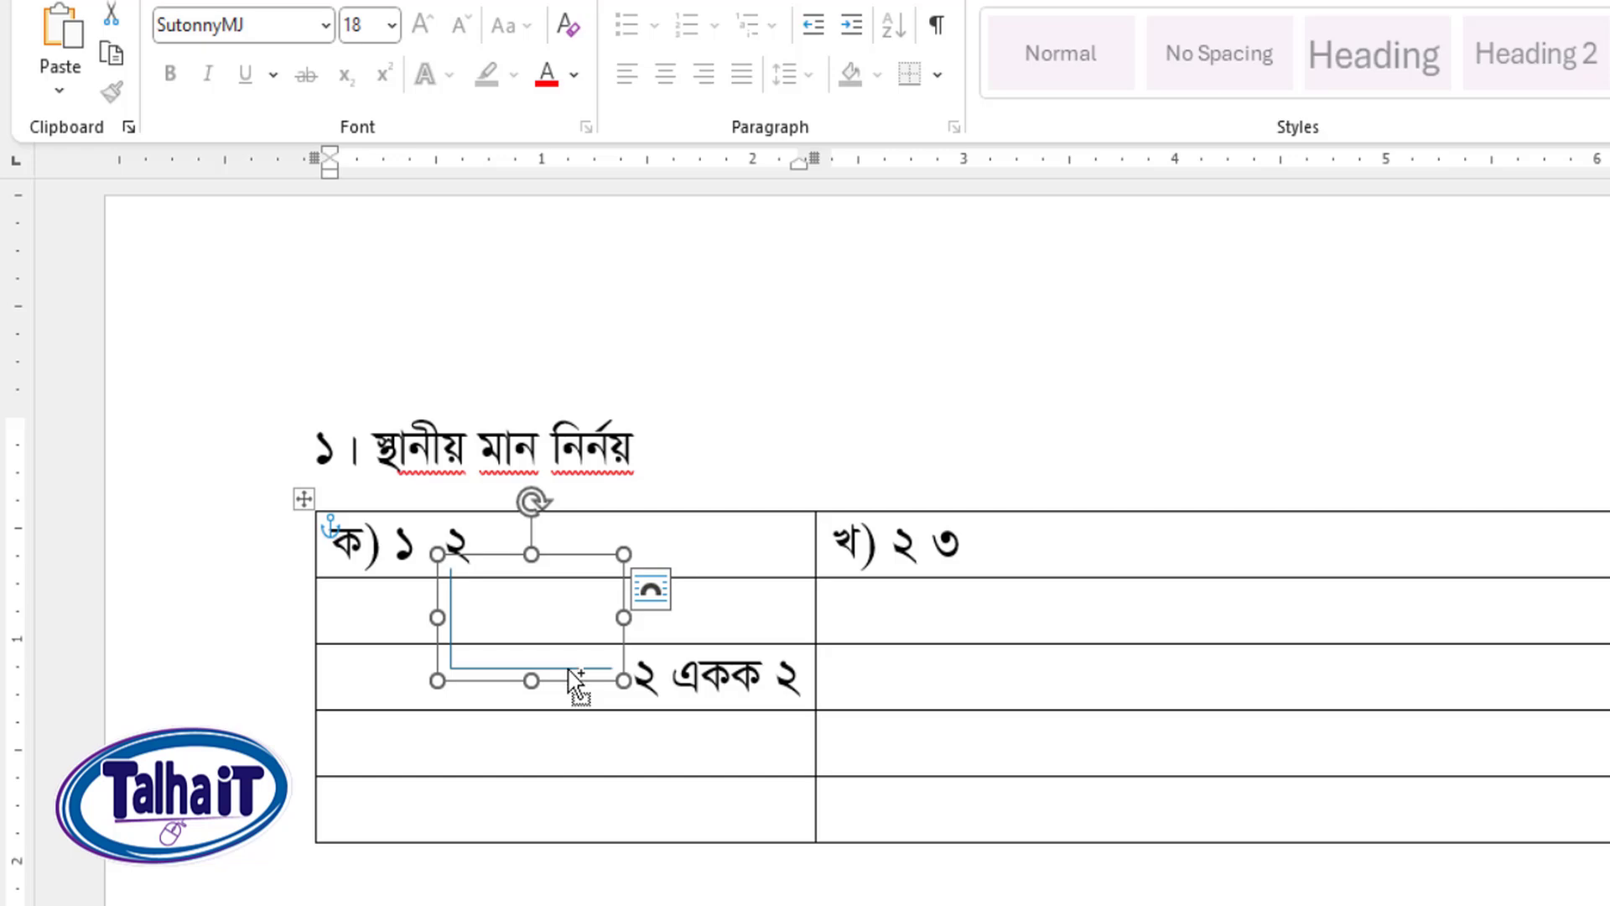
{"action": "left_click_drag", "start_coordinate": [569, 671], "coordinate": [540, 733]}
{"action": "left_click_drag", "start_coordinate": [237, 309], "coordinate": [428, 565]}
{"action": "left_click_drag", "start_coordinate": [479, 693], "coordinate": [478, 762]}
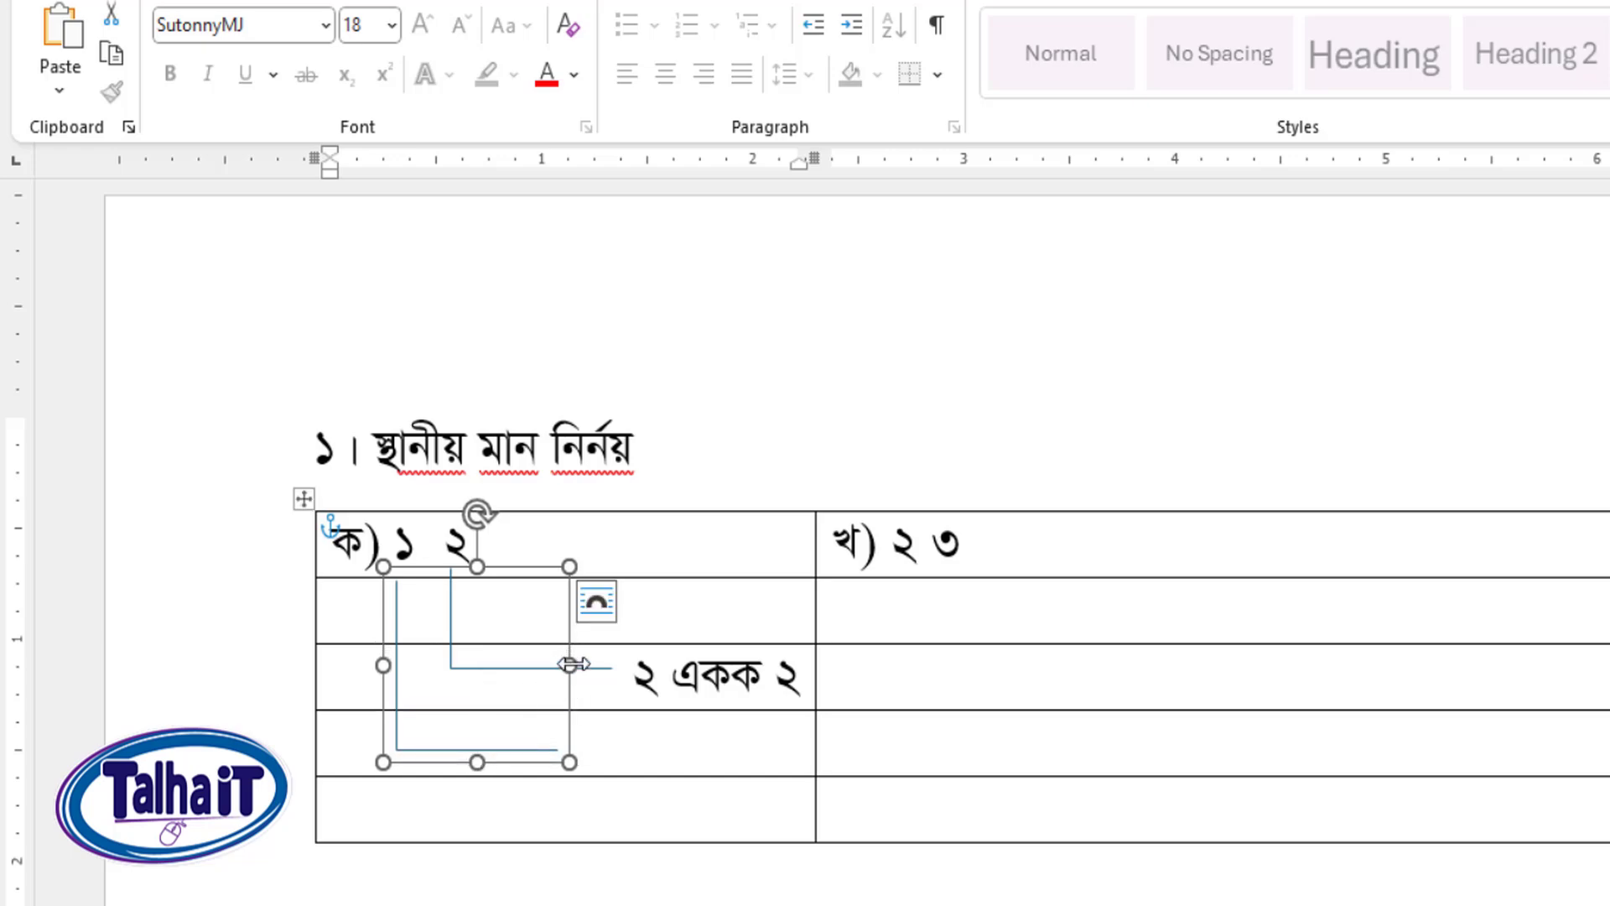
{"action": "mouse_move", "coordinate": [569, 665]}
{"action": "left_mouse_down"}
{"action": "mouse_move", "coordinate": [621, 665]}
{"action": "mouse_move", "coordinate": [598, 670]}
{"action": "left_mouse_up"}
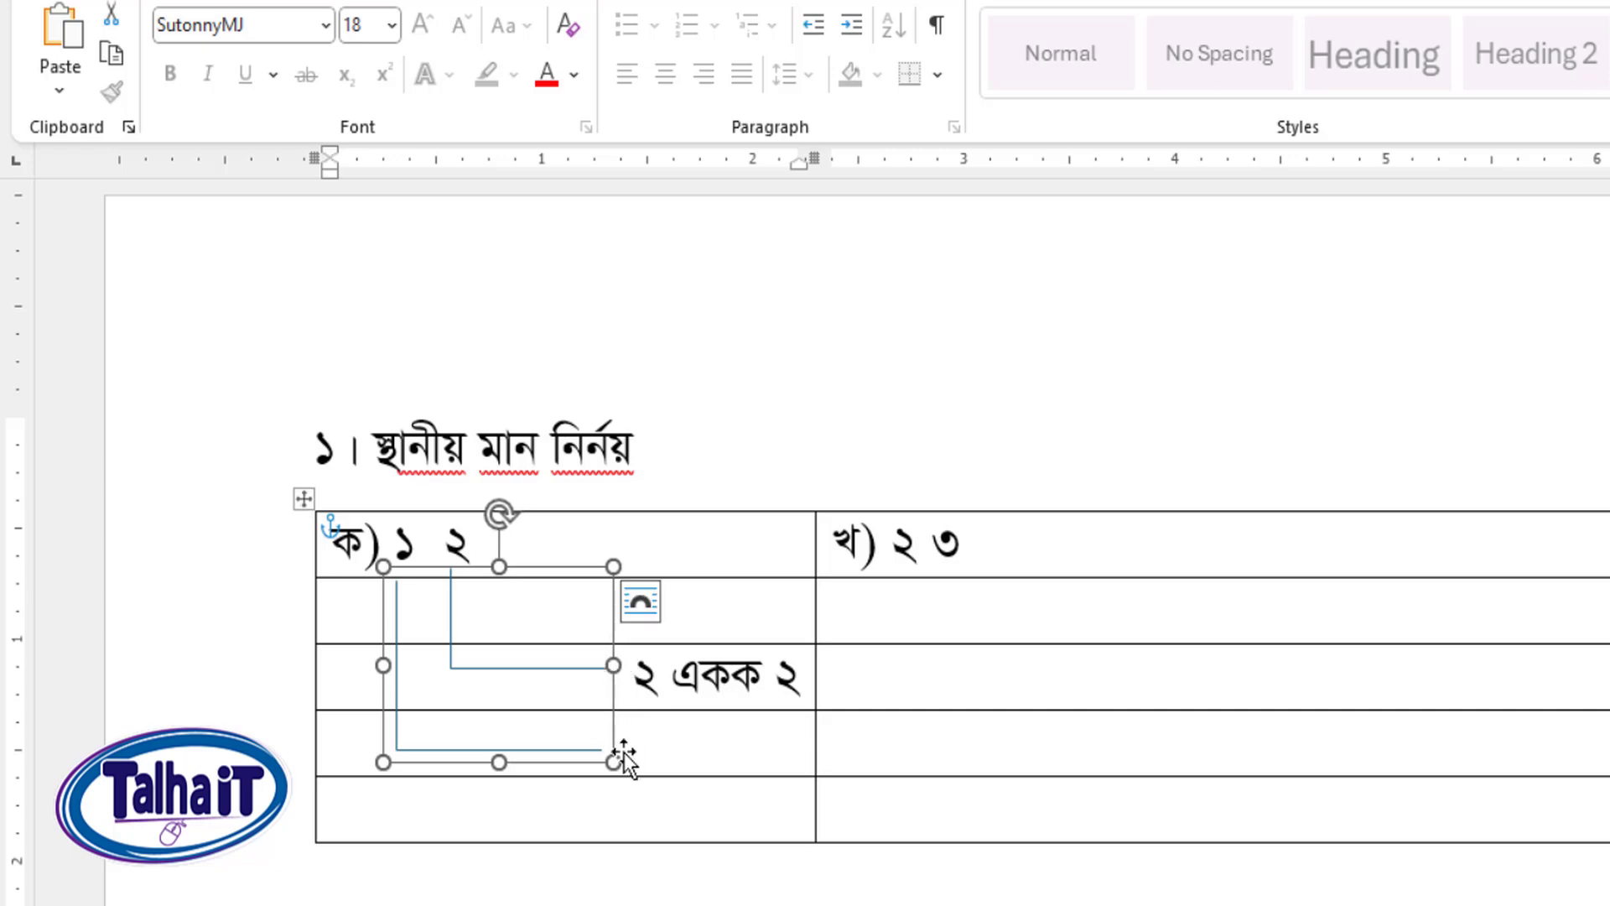
Step: Enter "১ দশক ১০" in the fourth row of the first column and right-align it
{"action": "left_click", "coordinate": [646, 749]}
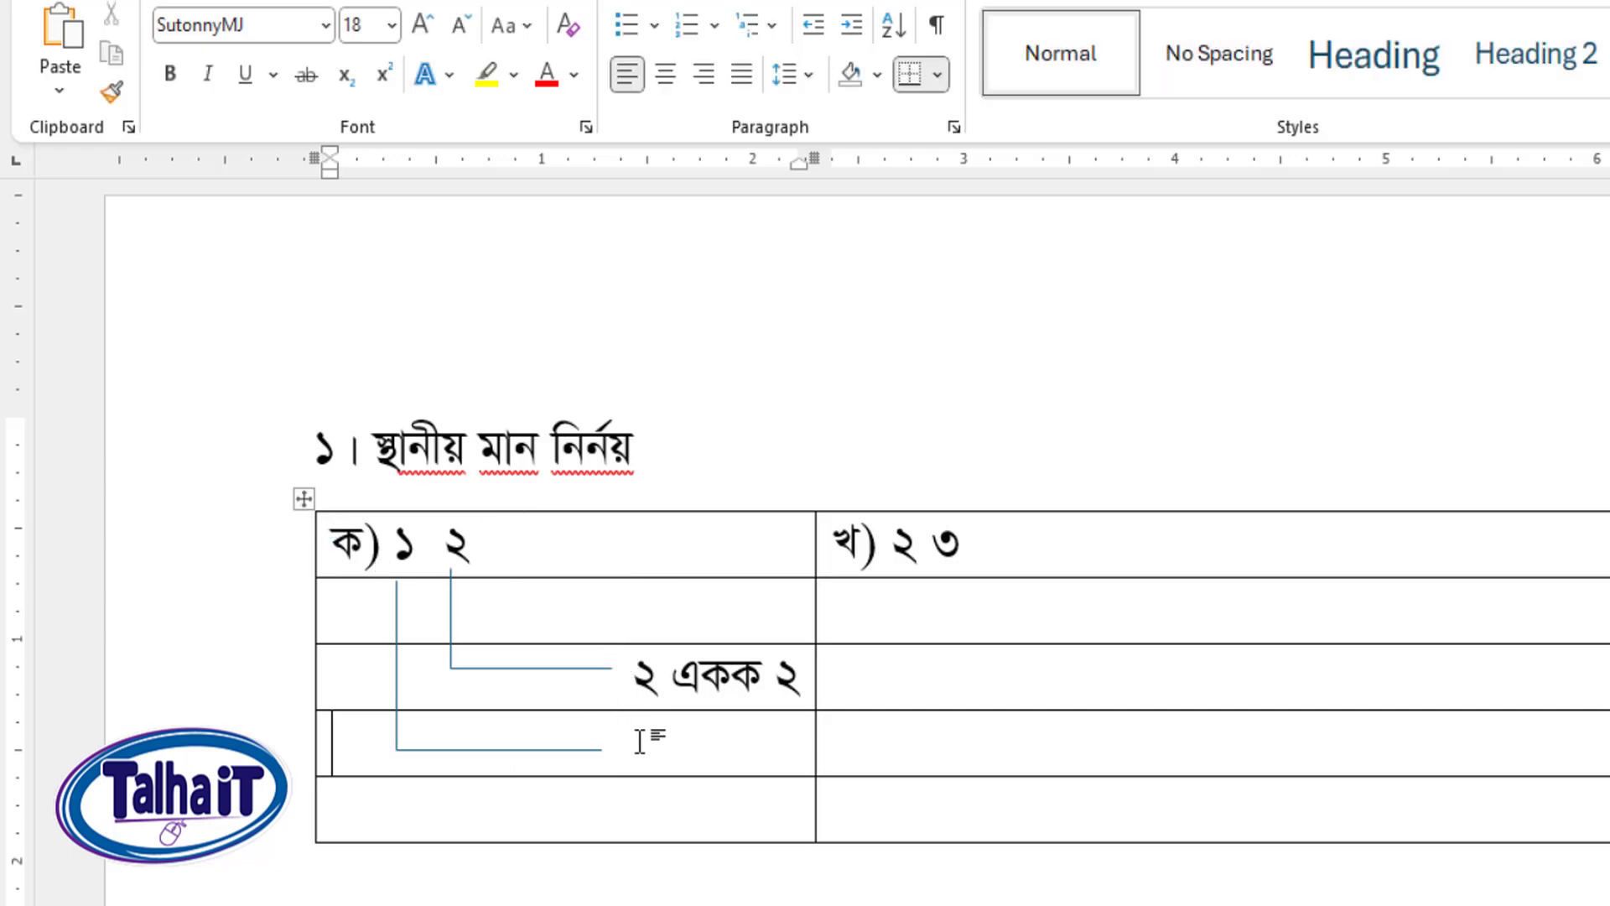
{"action": "type", "text": "১ দশক"}
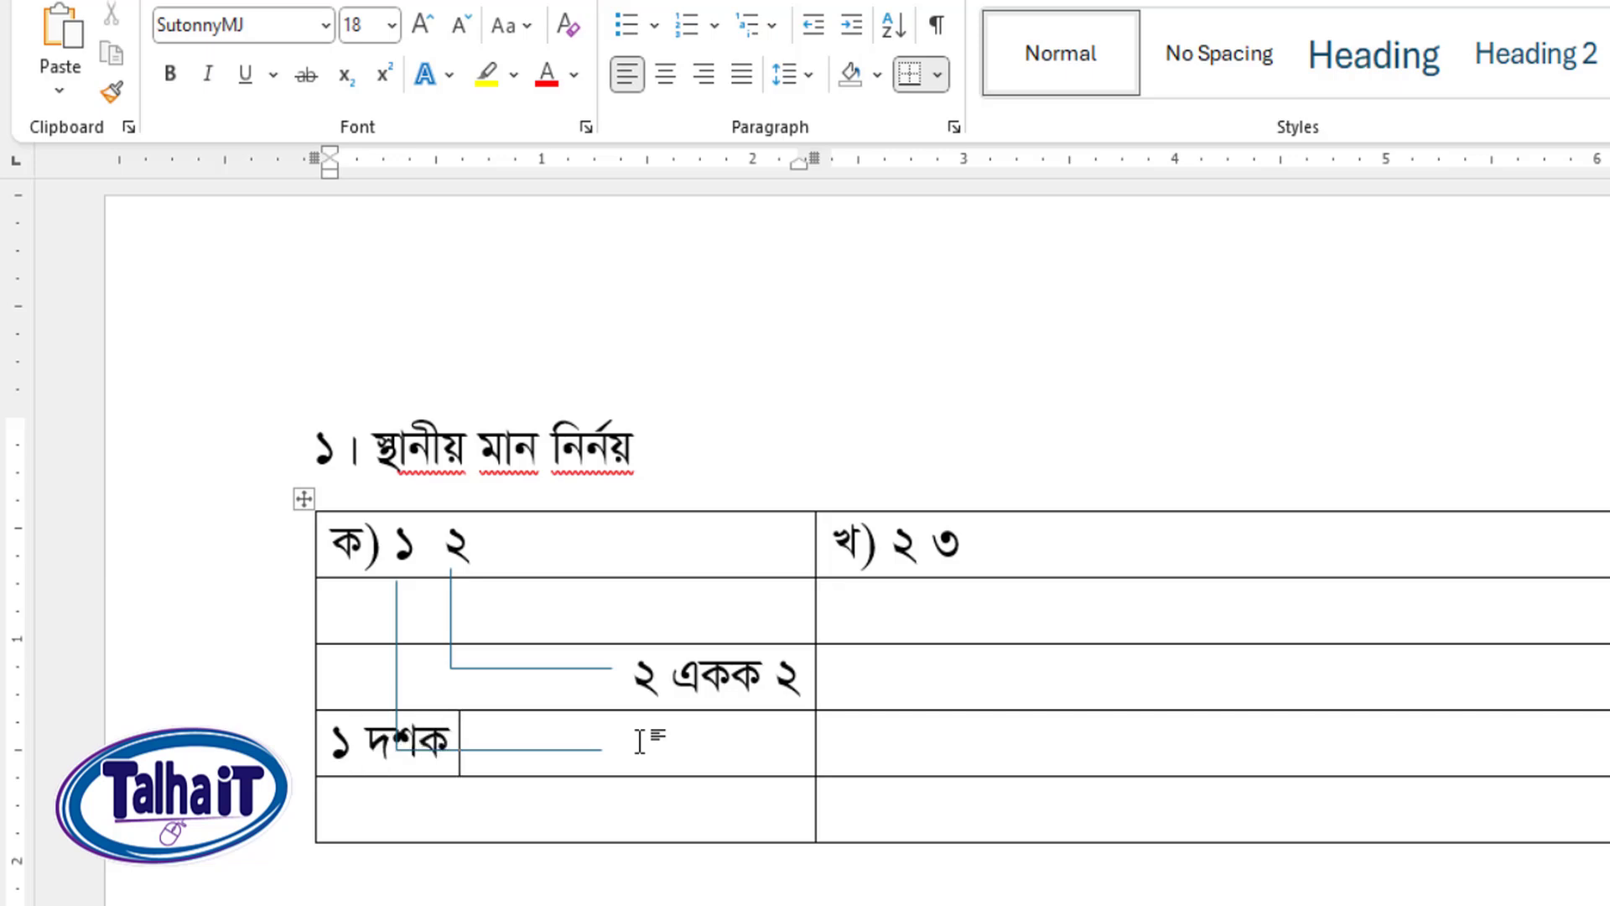
{"action": "type", "text": " ১০"}
{"action": "key", "text": "ctrl+r"}
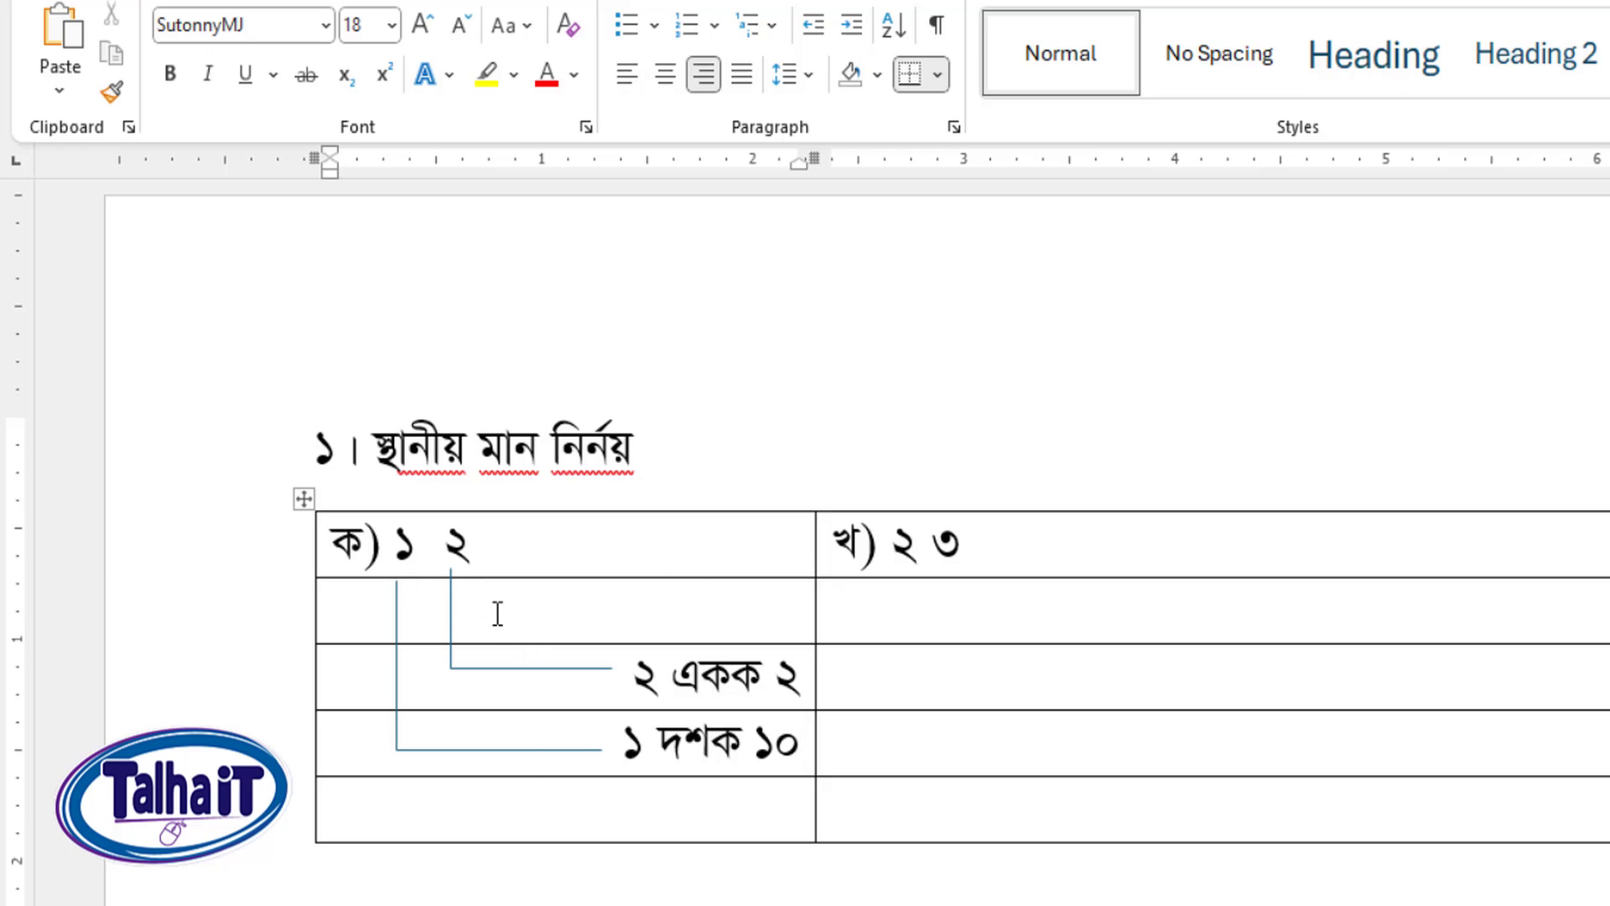
Step: Add the digit ৩ after ২ in item ক
{"action": "scroll", "coordinate": [701, 808], "scroll_direction": "down", "scroll_amount": 2}
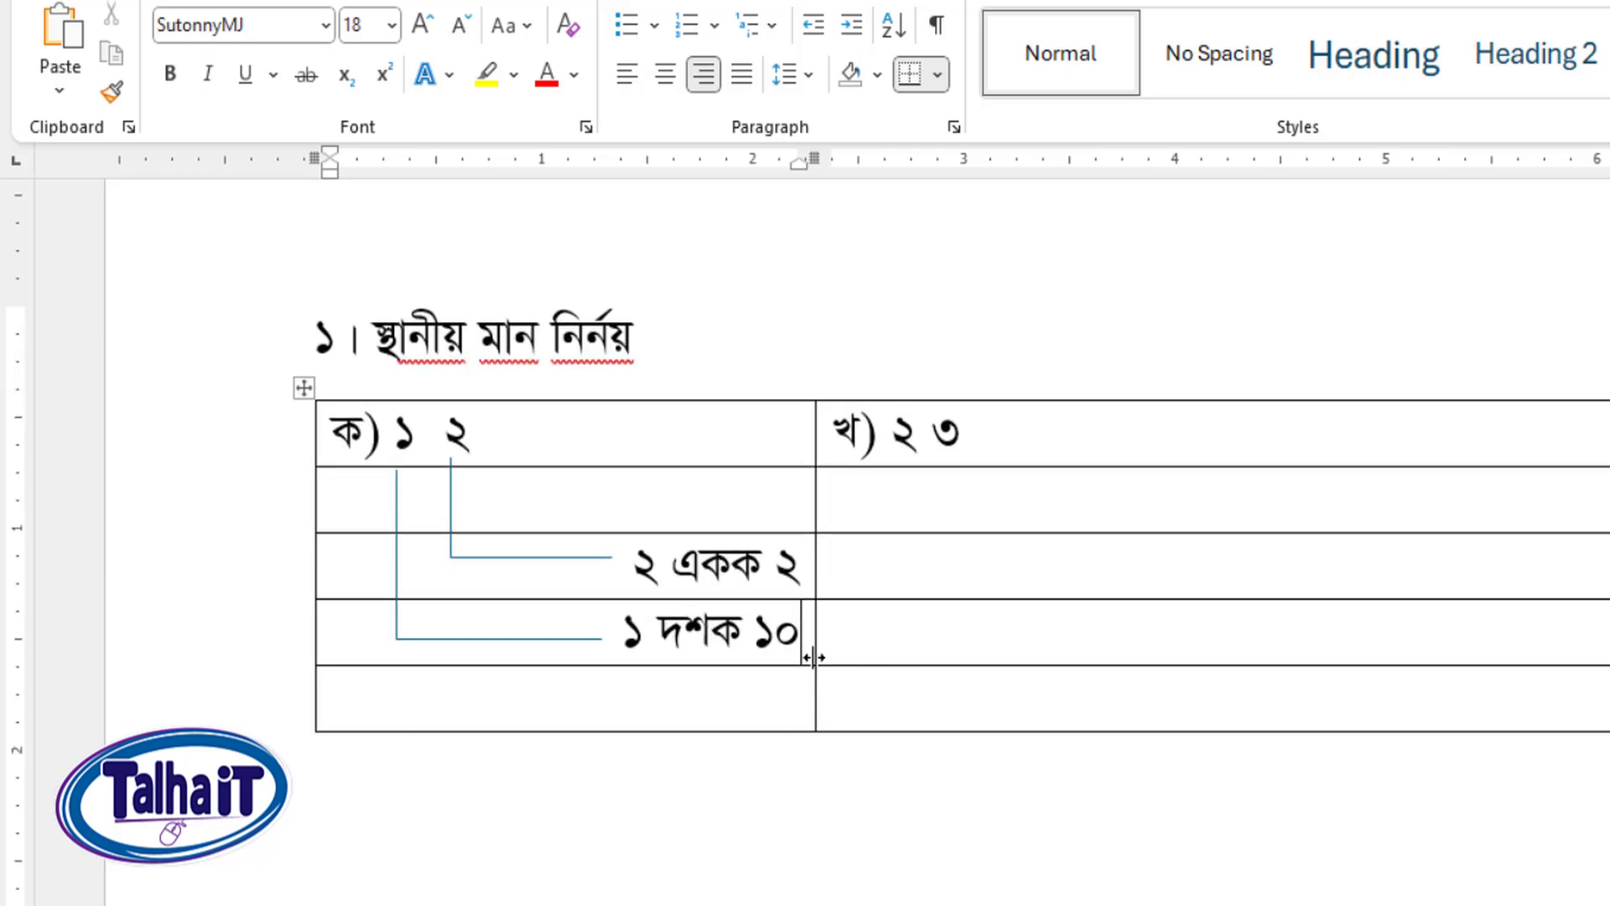
{"action": "left_click", "coordinate": [511, 434]}
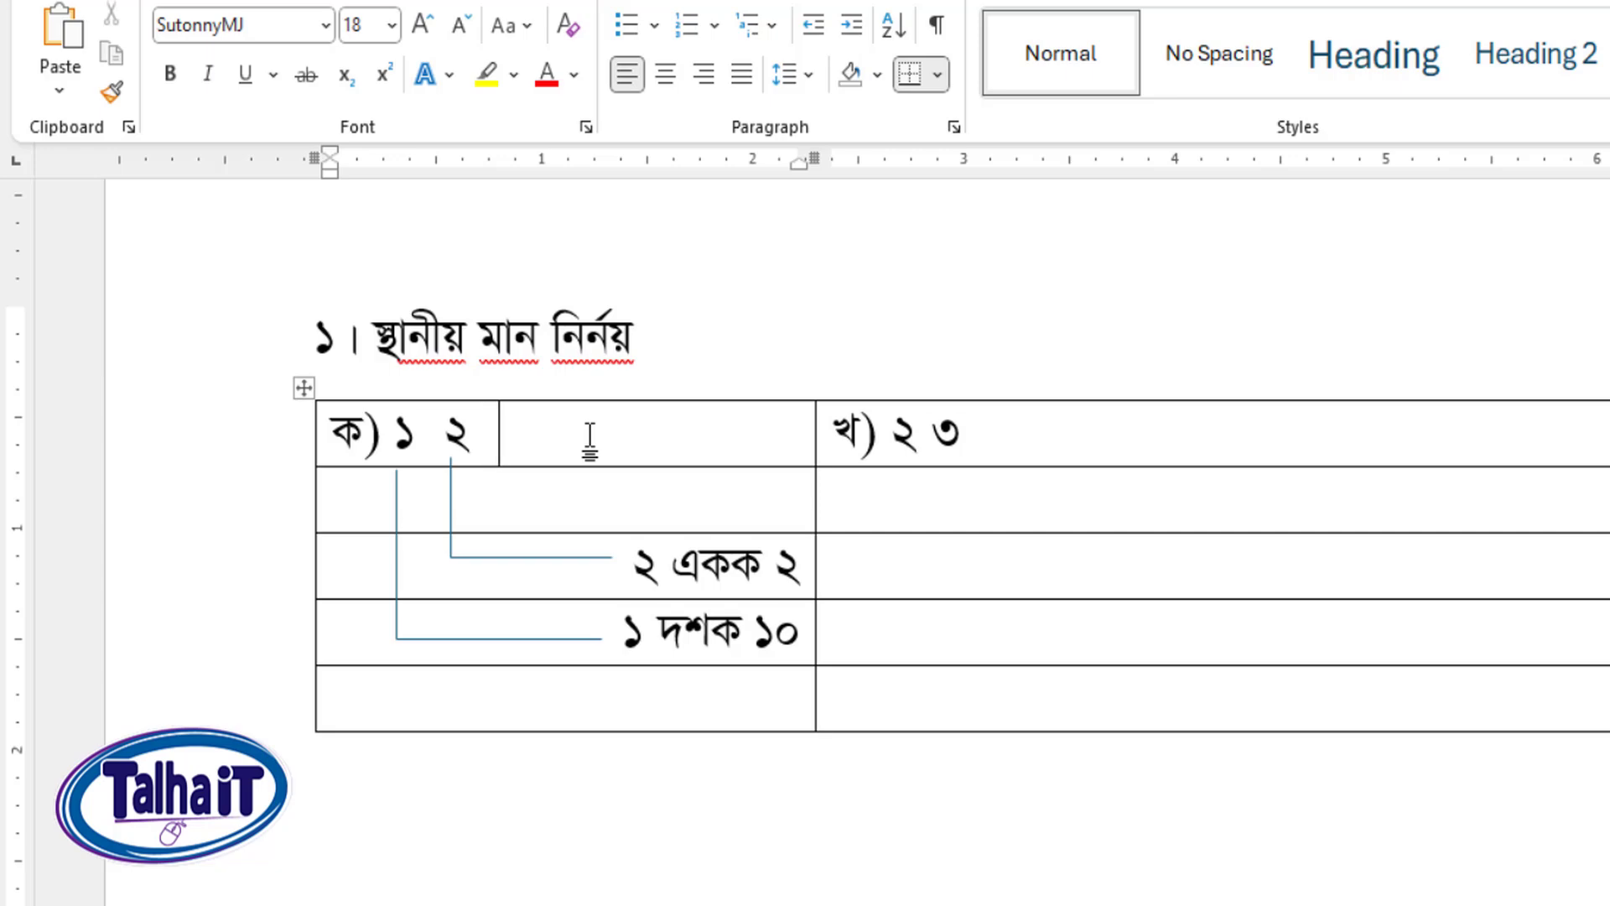
{"action": "type", "text": "3"}
Step: Duplicate the connector of ২ under the digit ৩ and shrink the copy so it ends within the second row
{"action": "left_click", "coordinate": [510, 547]}
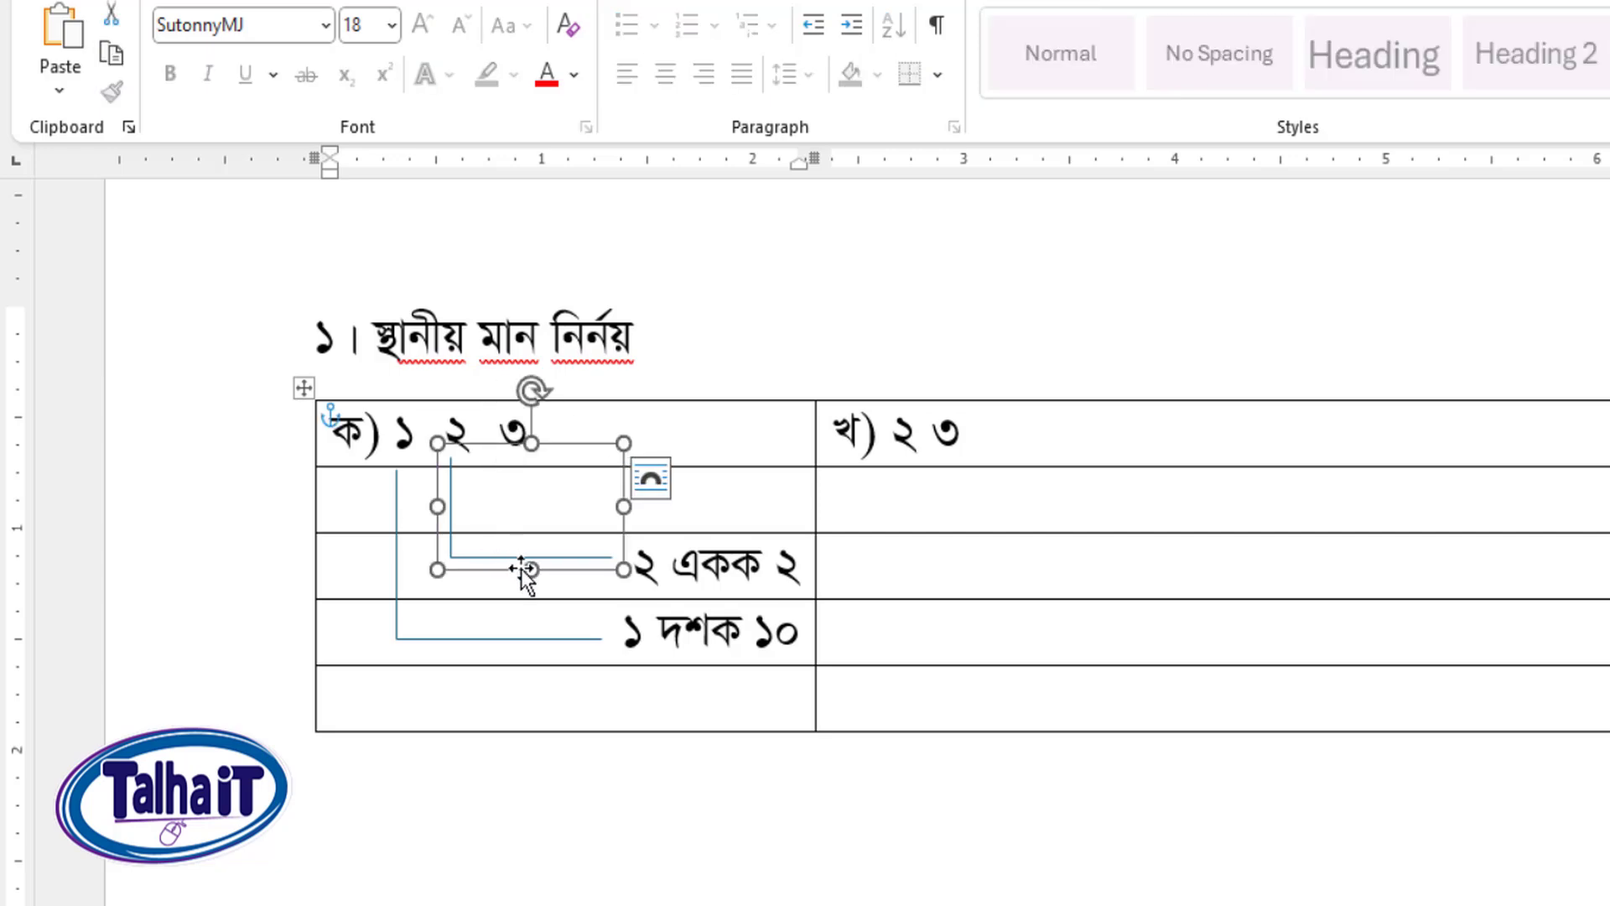
{"action": "left_click_drag", "start_coordinate": [528, 568], "coordinate": [581, 540]}
{"action": "left_click", "coordinate": [581, 540]}
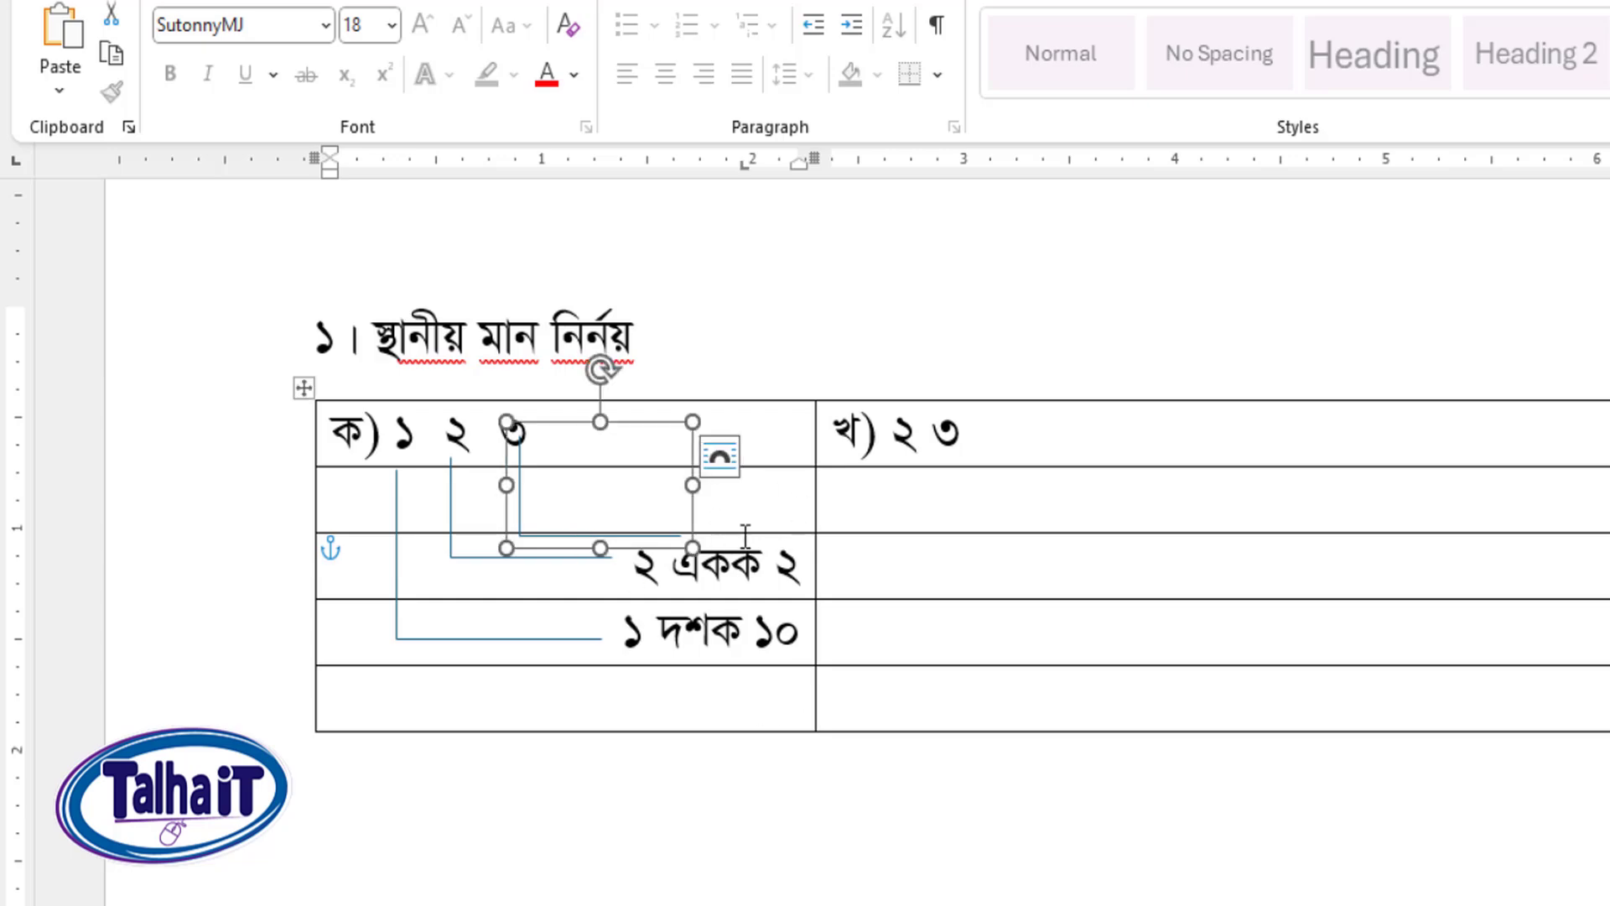
{"action": "left_click_drag", "start_coordinate": [693, 548], "coordinate": [645, 516]}
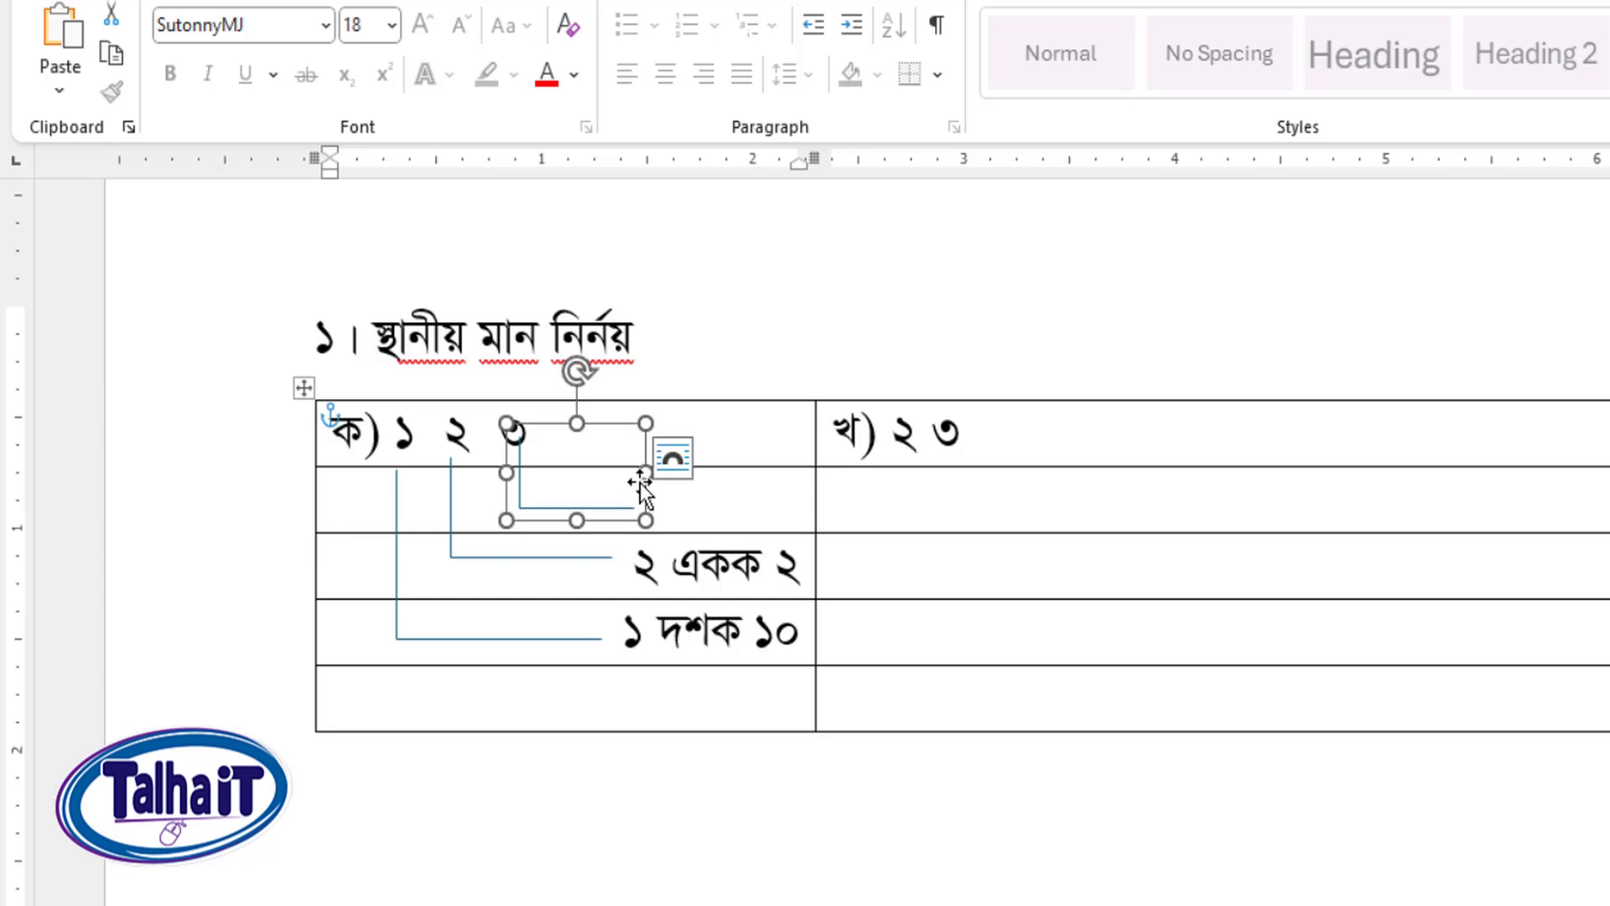
Step: Nudge the ৩ connector down until its upper end starts just below the digit, level with the connector of ২
{"action": "key", "text": "Down"}
{"action": "key", "text": "Down"}
{"action": "key", "text": "Down"}
{"action": "key", "text": "Down"}
{"action": "key", "text": "Down"}
{"action": "key", "text": "Down"}
{"action": "key", "text": "Down"}
{"action": "key", "text": "Down"}
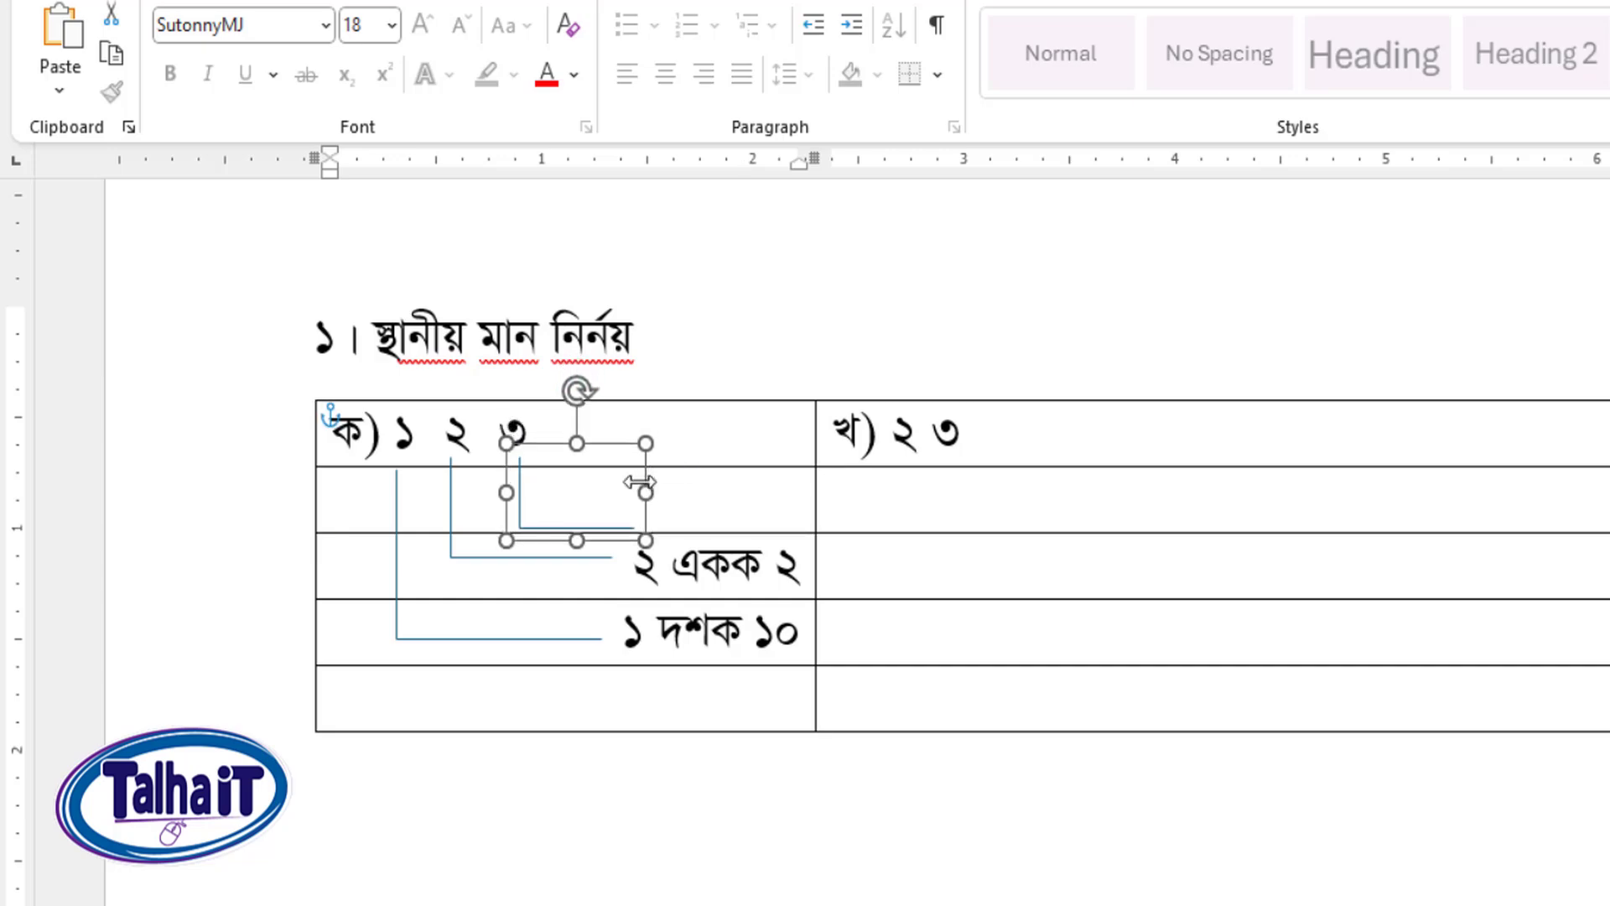
Step: Nudge the ৩ connector slightly left so its vertical line sits under the digit, and deselect it
{"action": "key", "text": "Left"}
{"action": "key", "text": "Left"}
{"action": "left_click", "coordinate": [655, 487]}
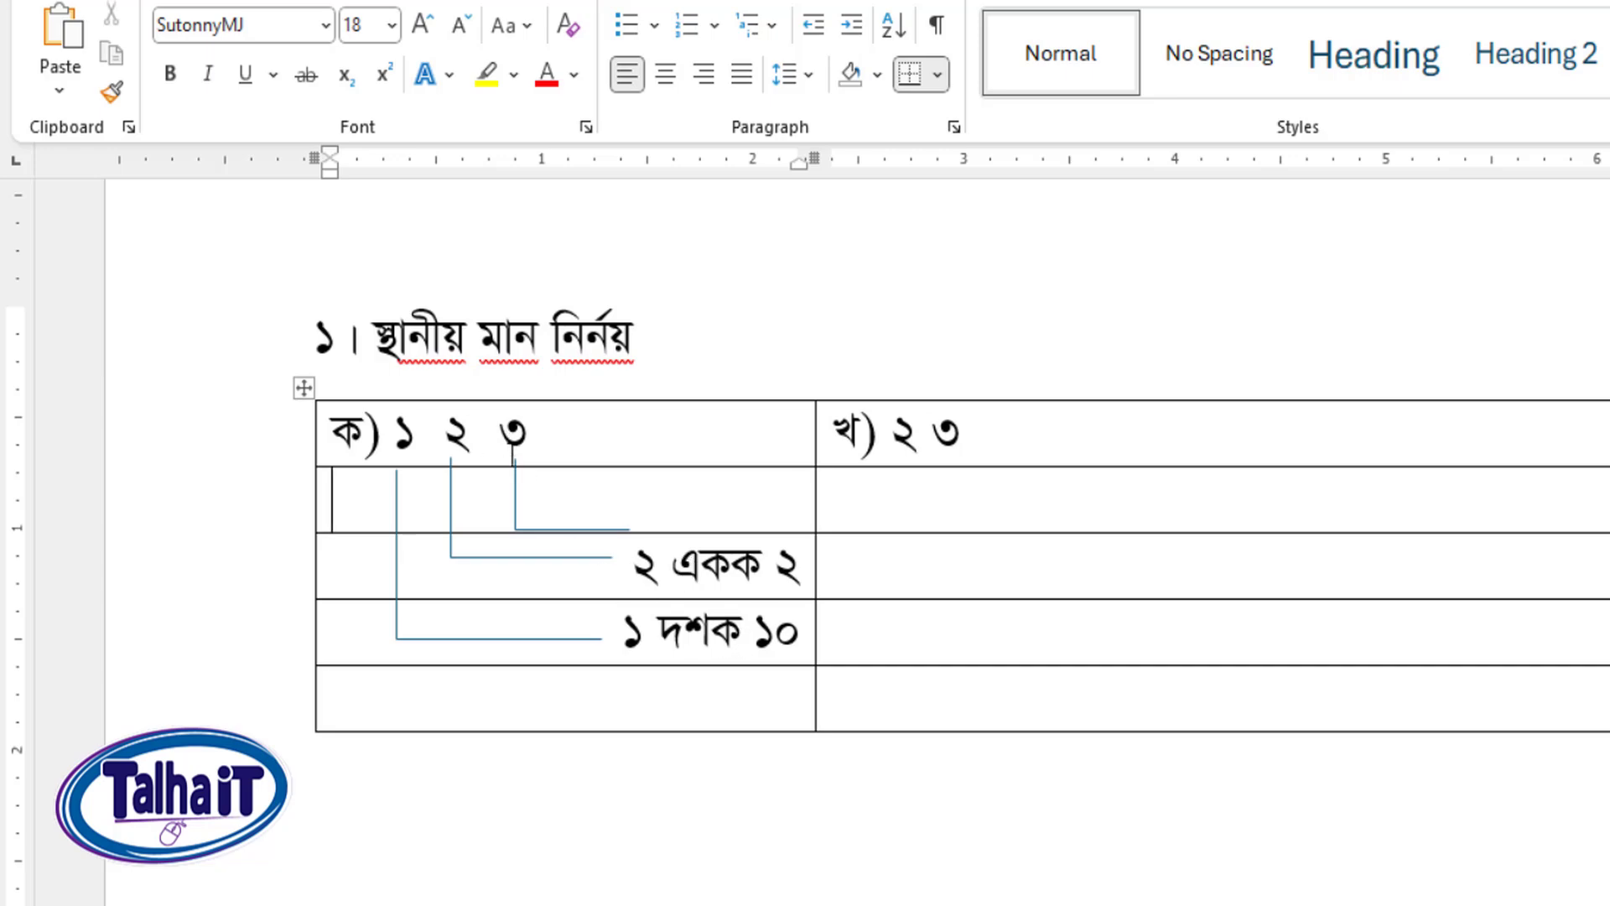
Step: Delete the digit ৩ after ২ in item ক, leaving its connector in place
{"action": "left_click", "coordinate": [517, 481]}
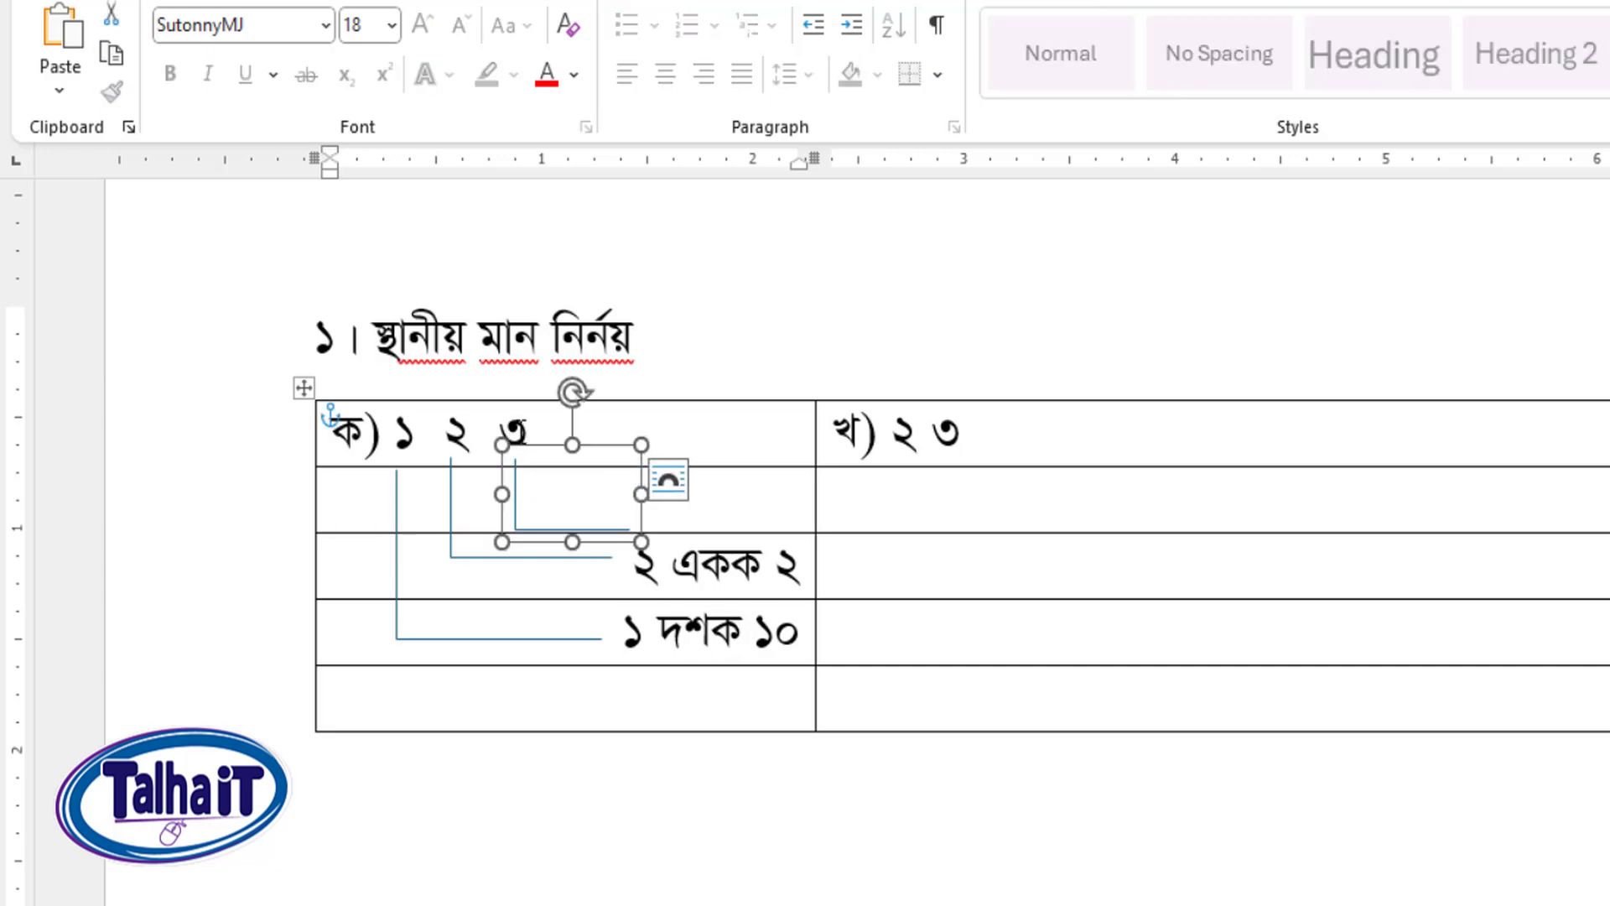
{"action": "left_click", "coordinate": [520, 428]}
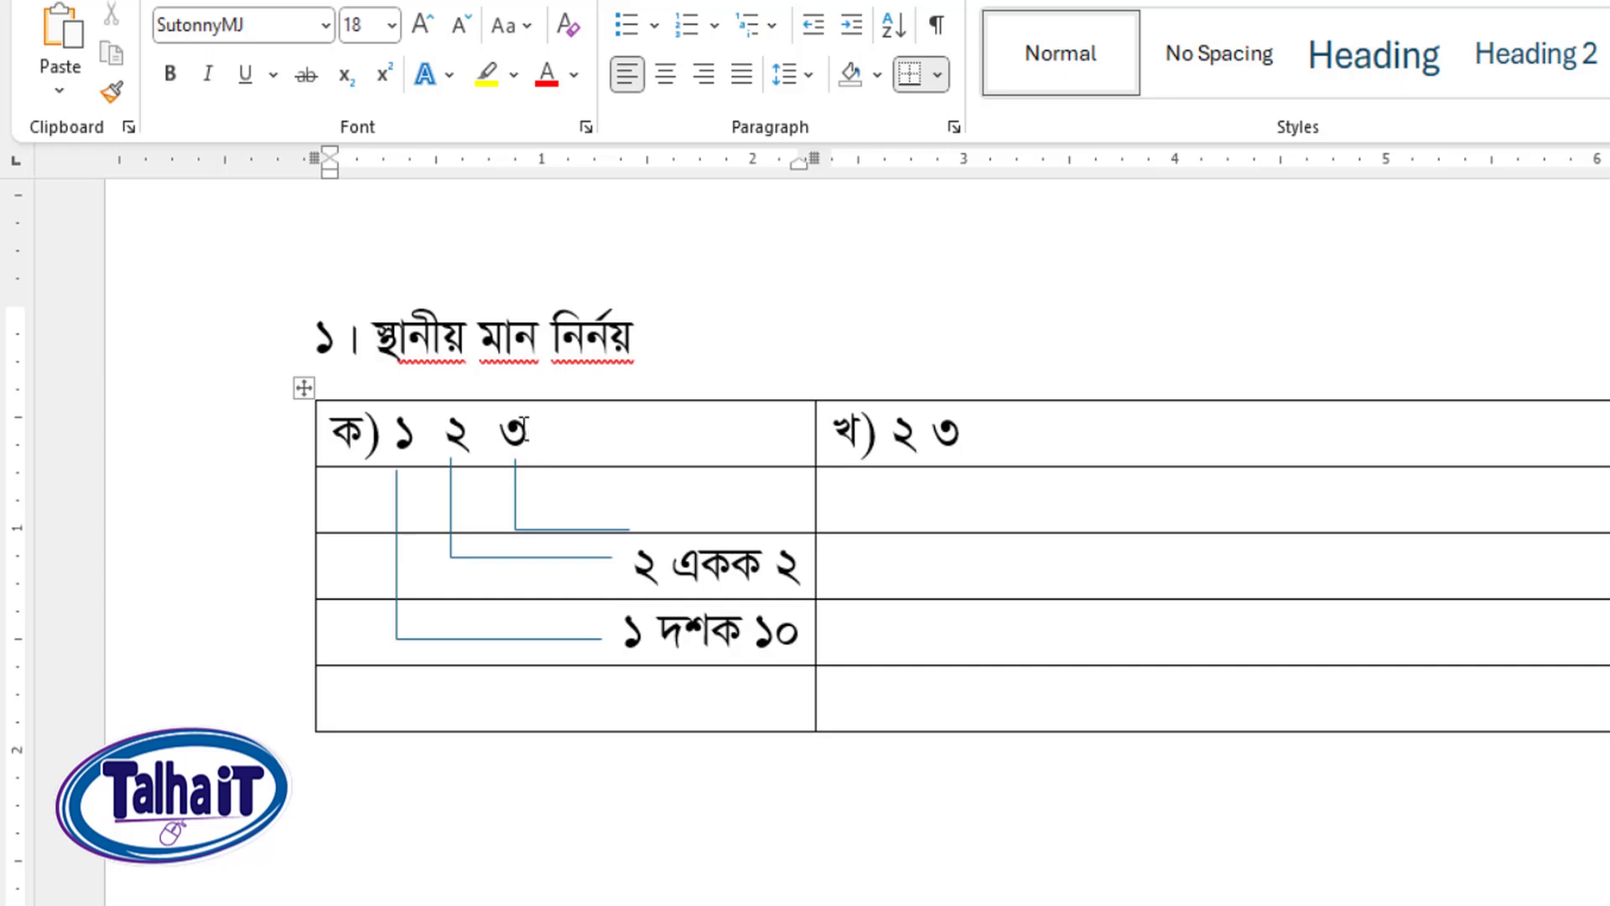
{"action": "key", "text": "BackSpace"}
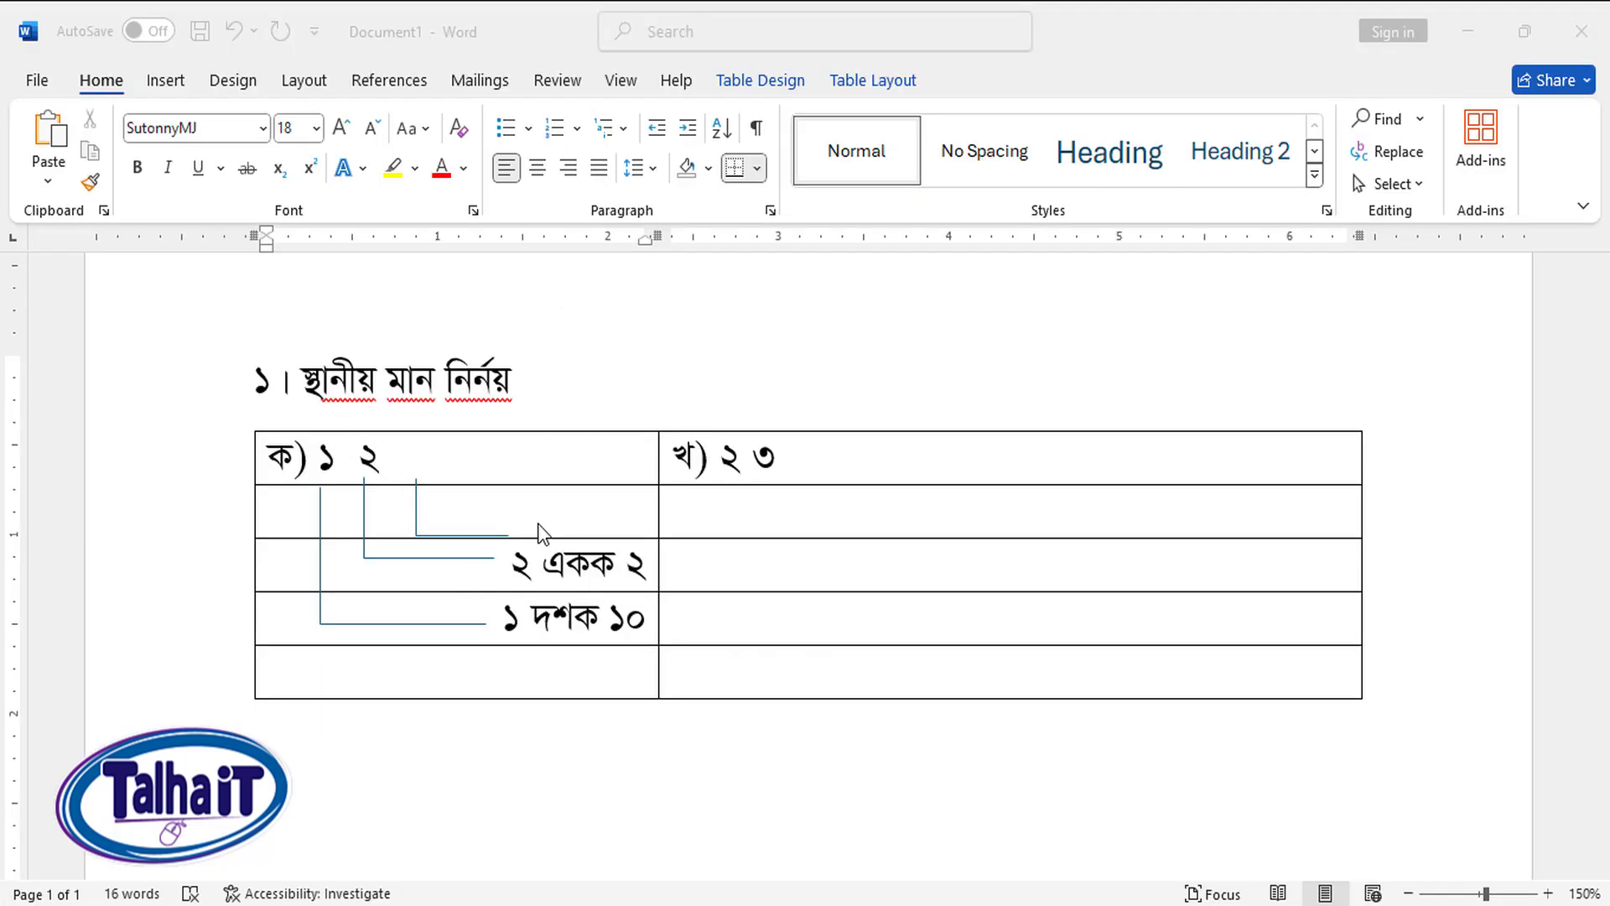
Step: Try the whole table with No Border, then restore its borders
{"action": "left_click", "coordinate": [484, 466]}
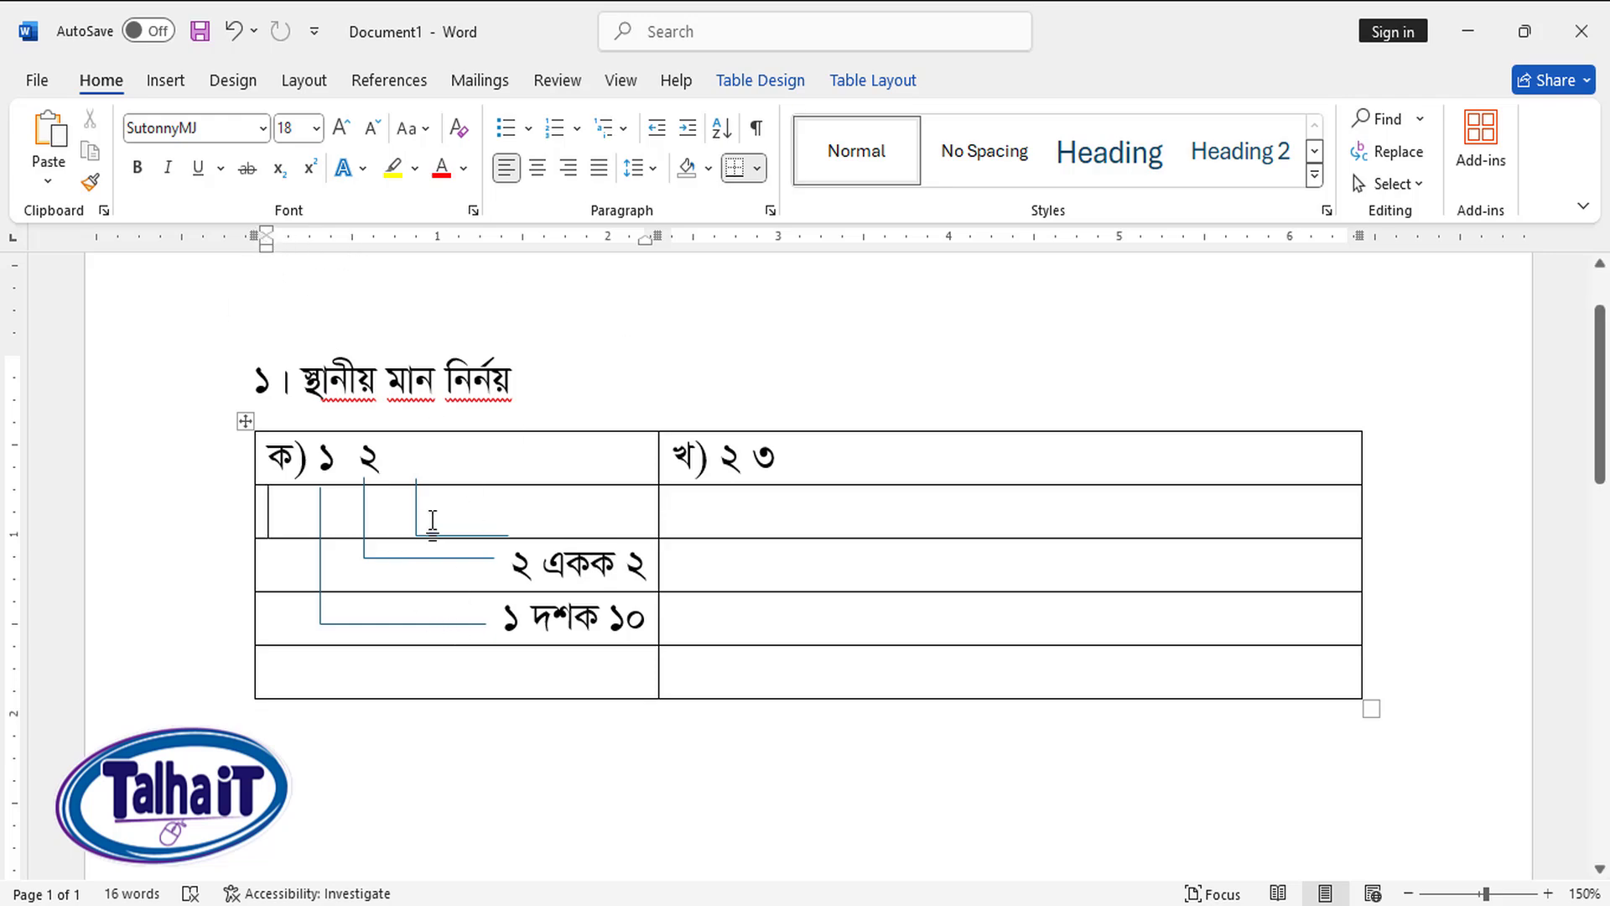
{"action": "scroll", "coordinate": [490, 681], "scroll_direction": "up", "scroll_amount": 2}
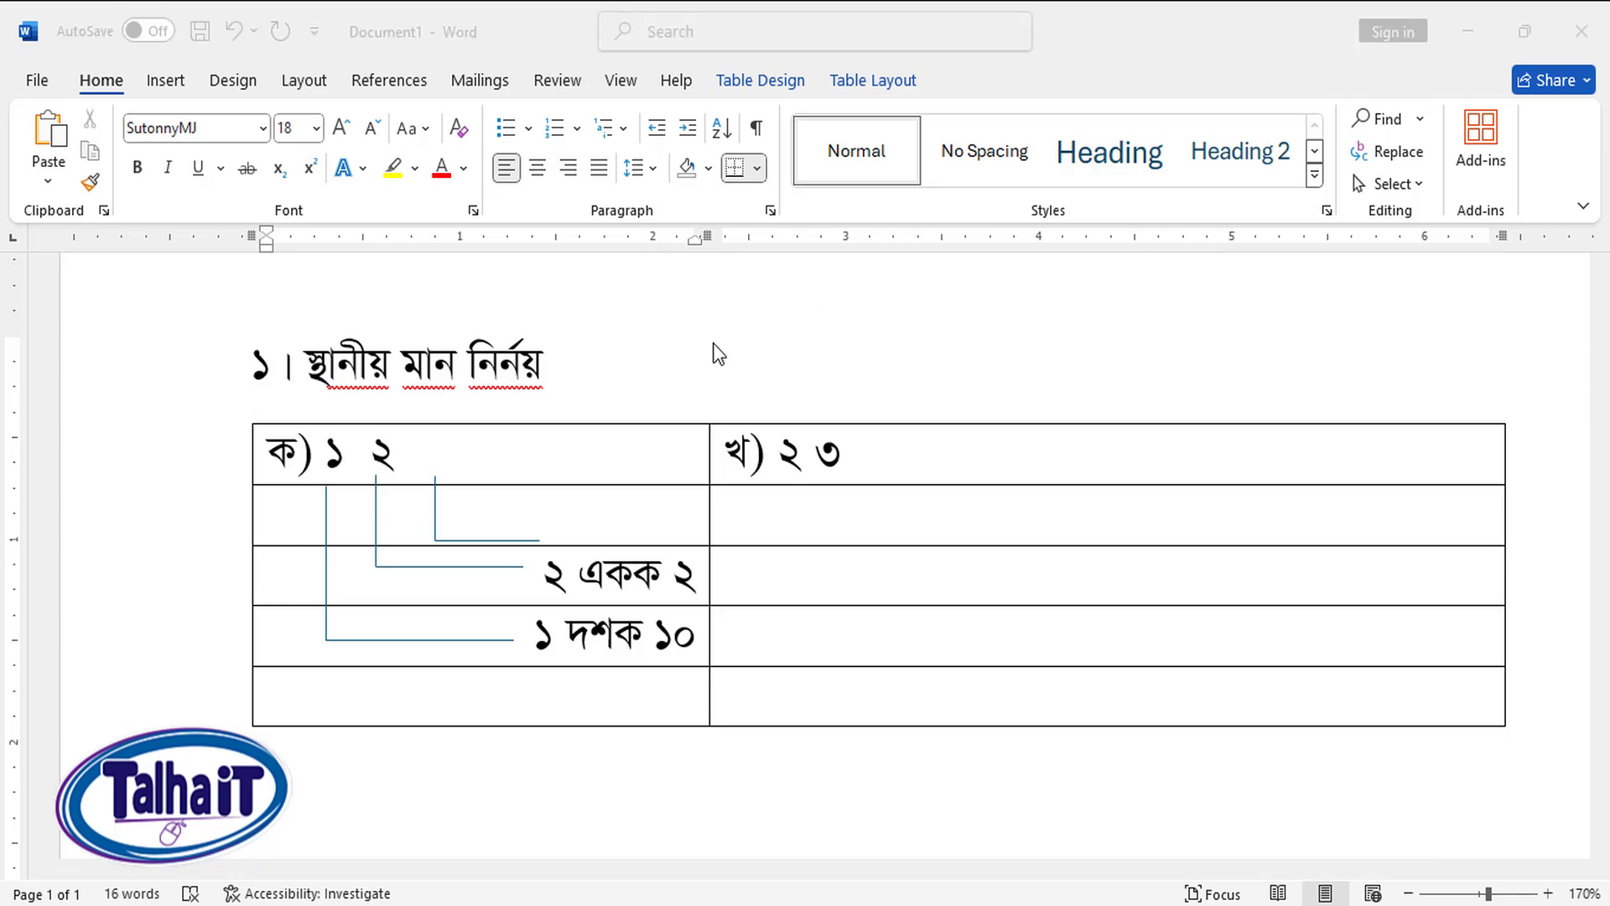
{"action": "left_click", "coordinate": [589, 515]}
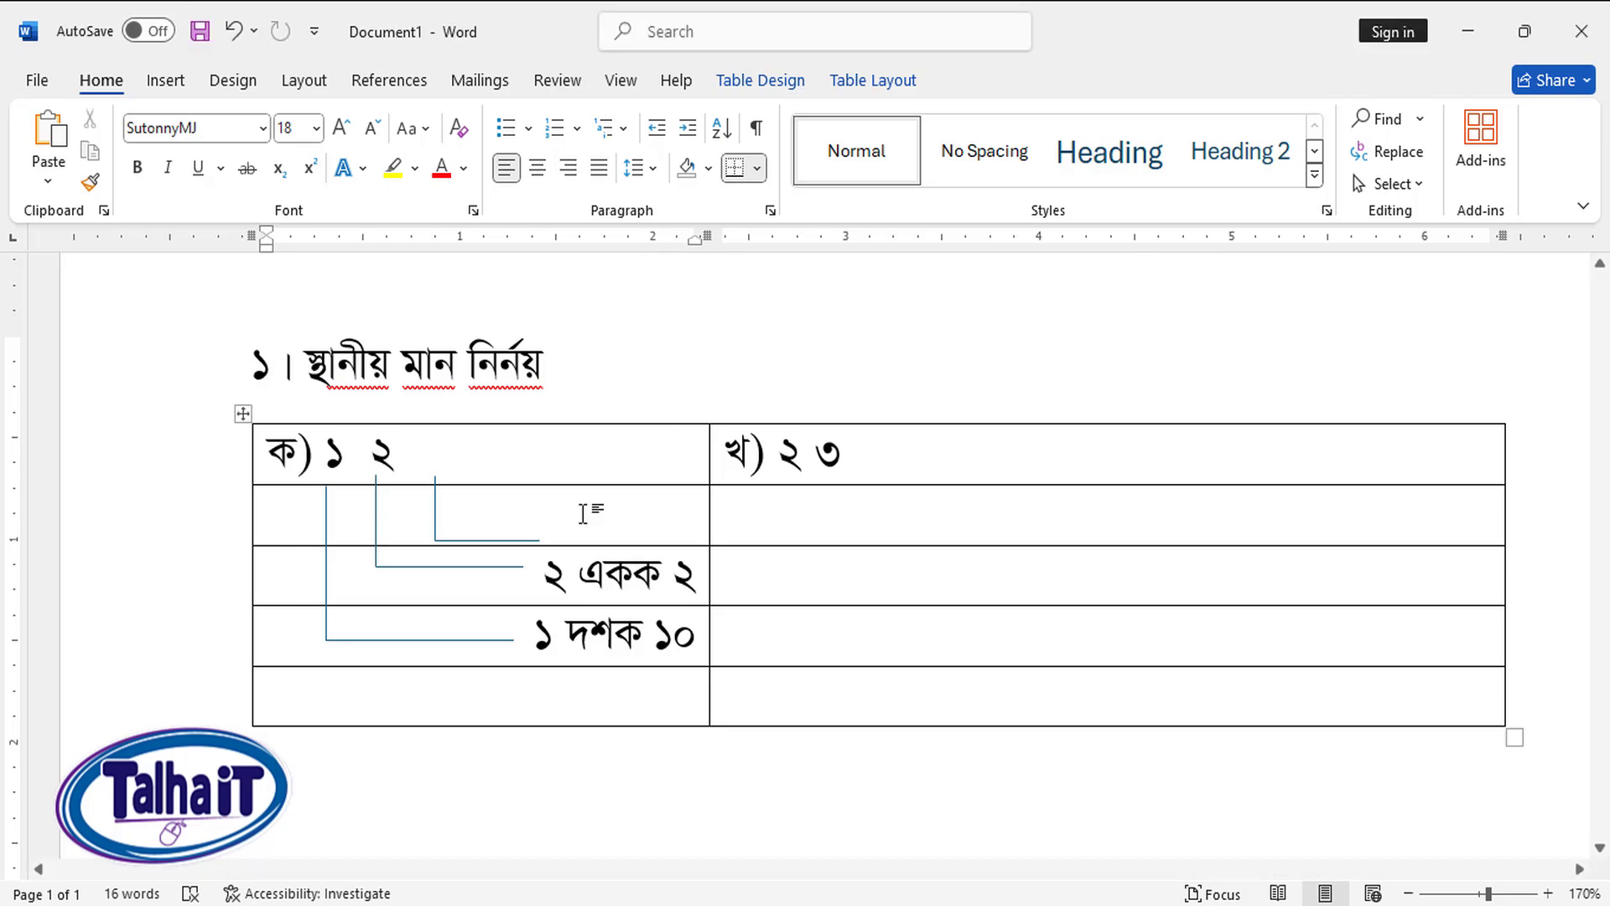
{"action": "left_click", "coordinate": [240, 414]}
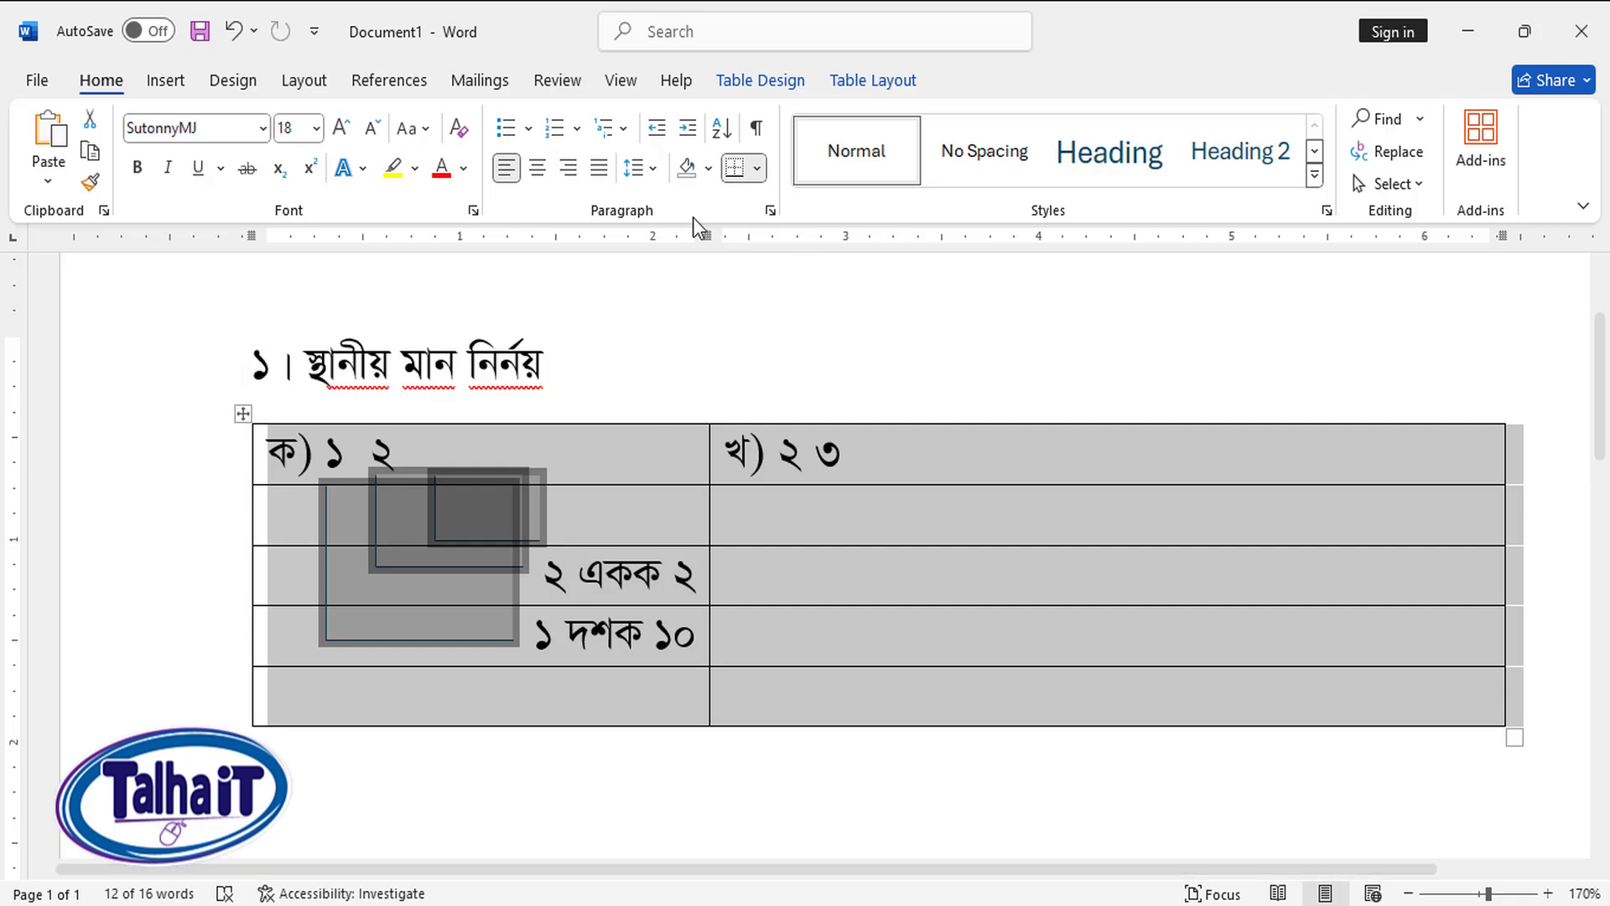
{"action": "left_click", "coordinate": [760, 168]}
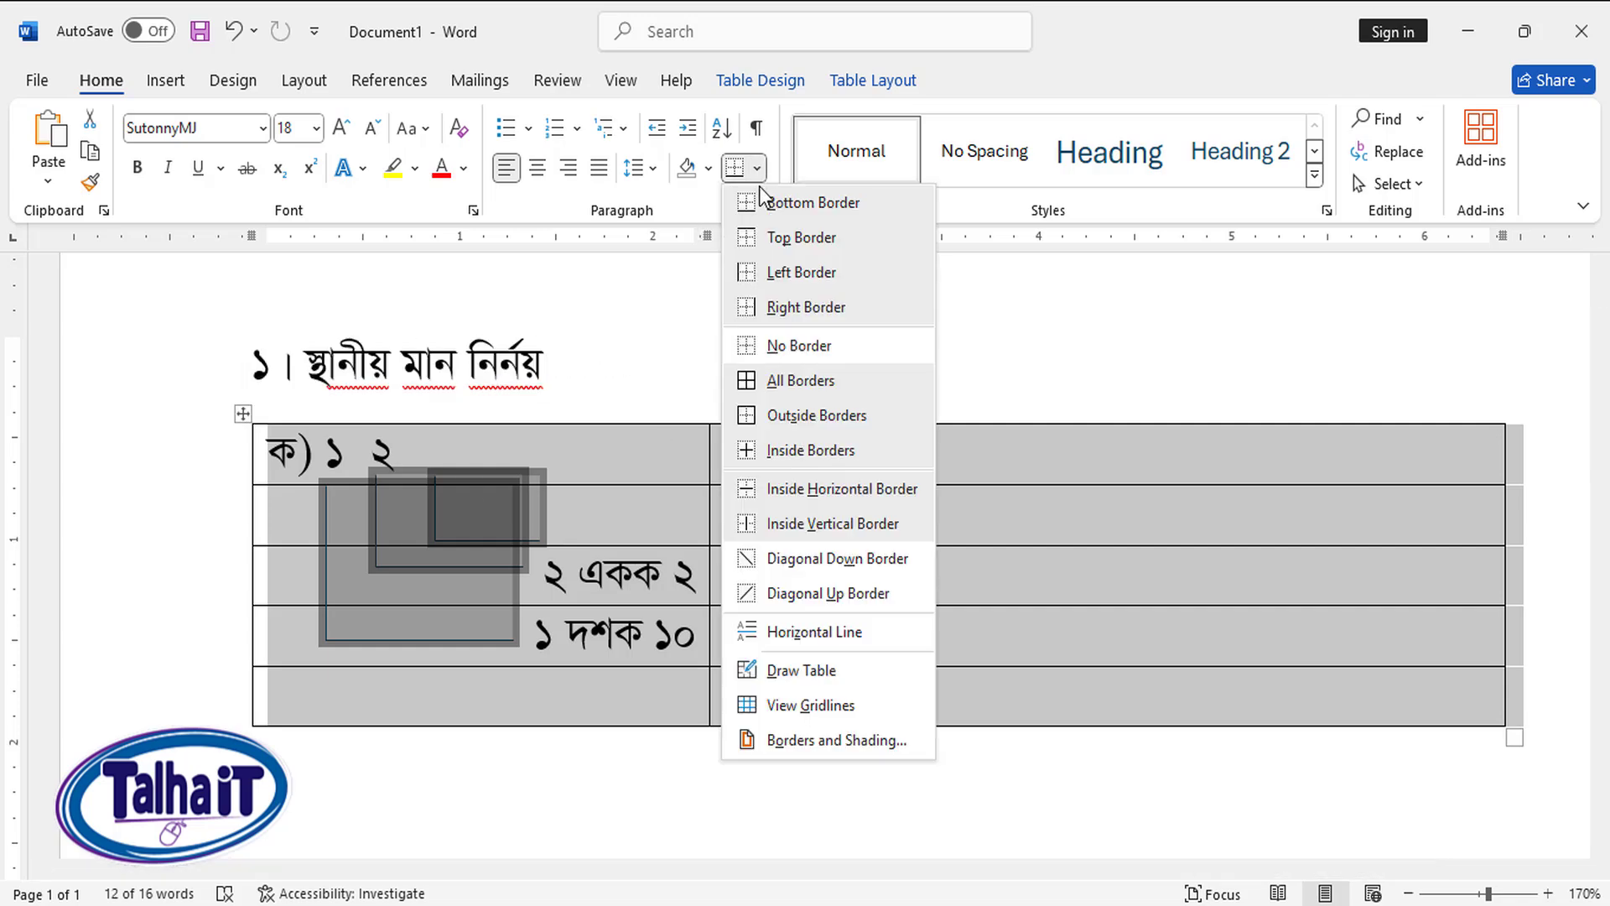
{"action": "left_click", "coordinate": [812, 356]}
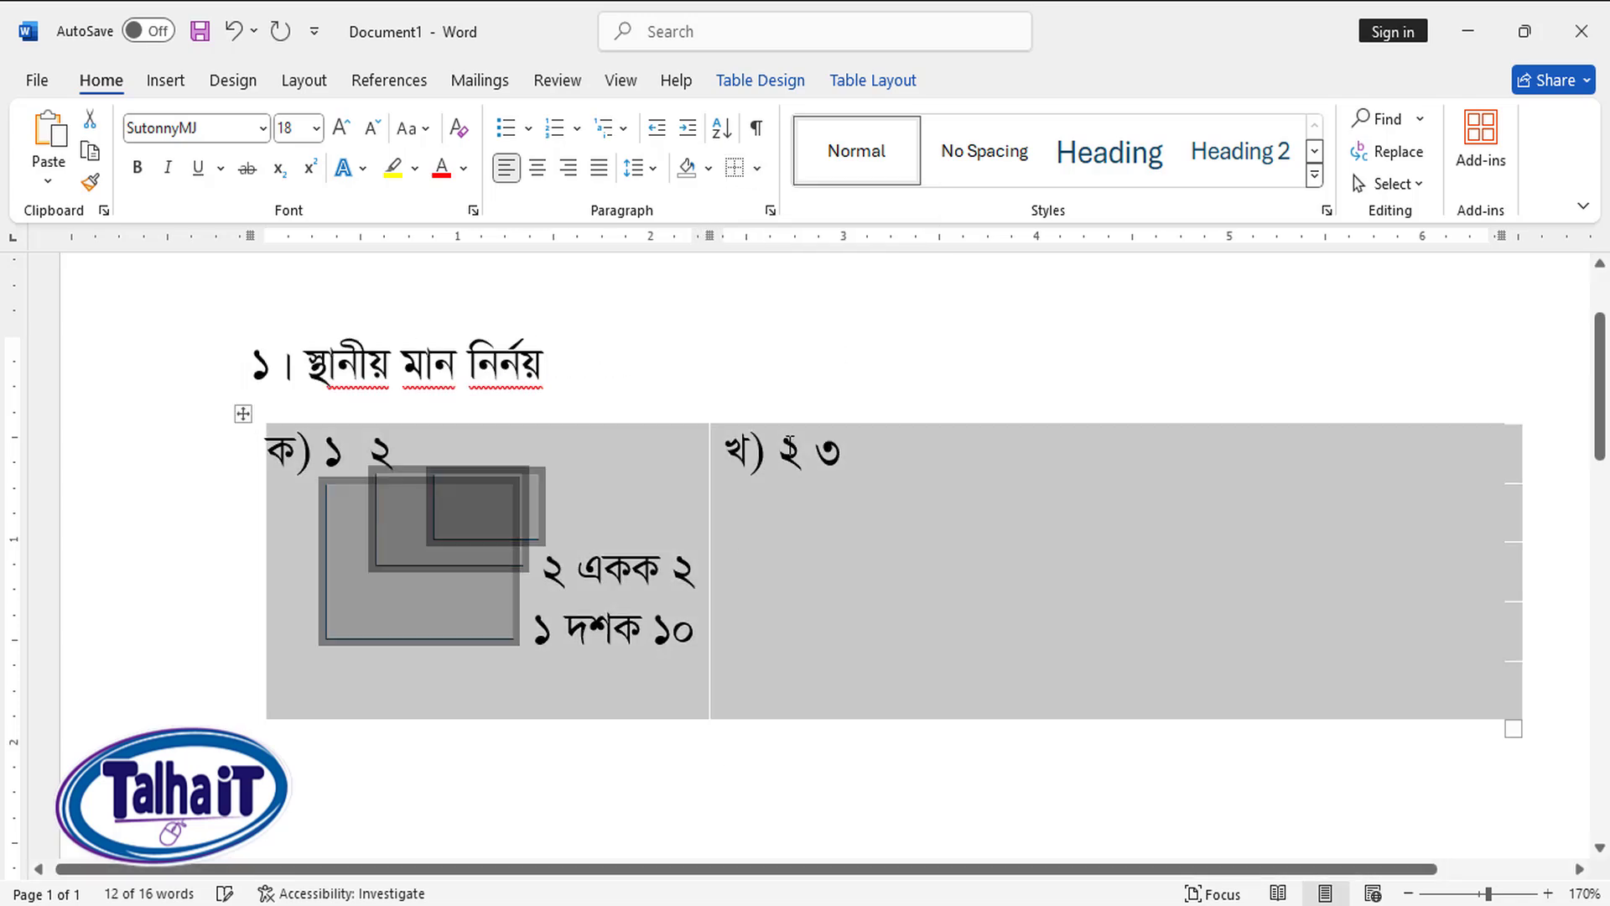
{"action": "left_click", "coordinate": [801, 590]}
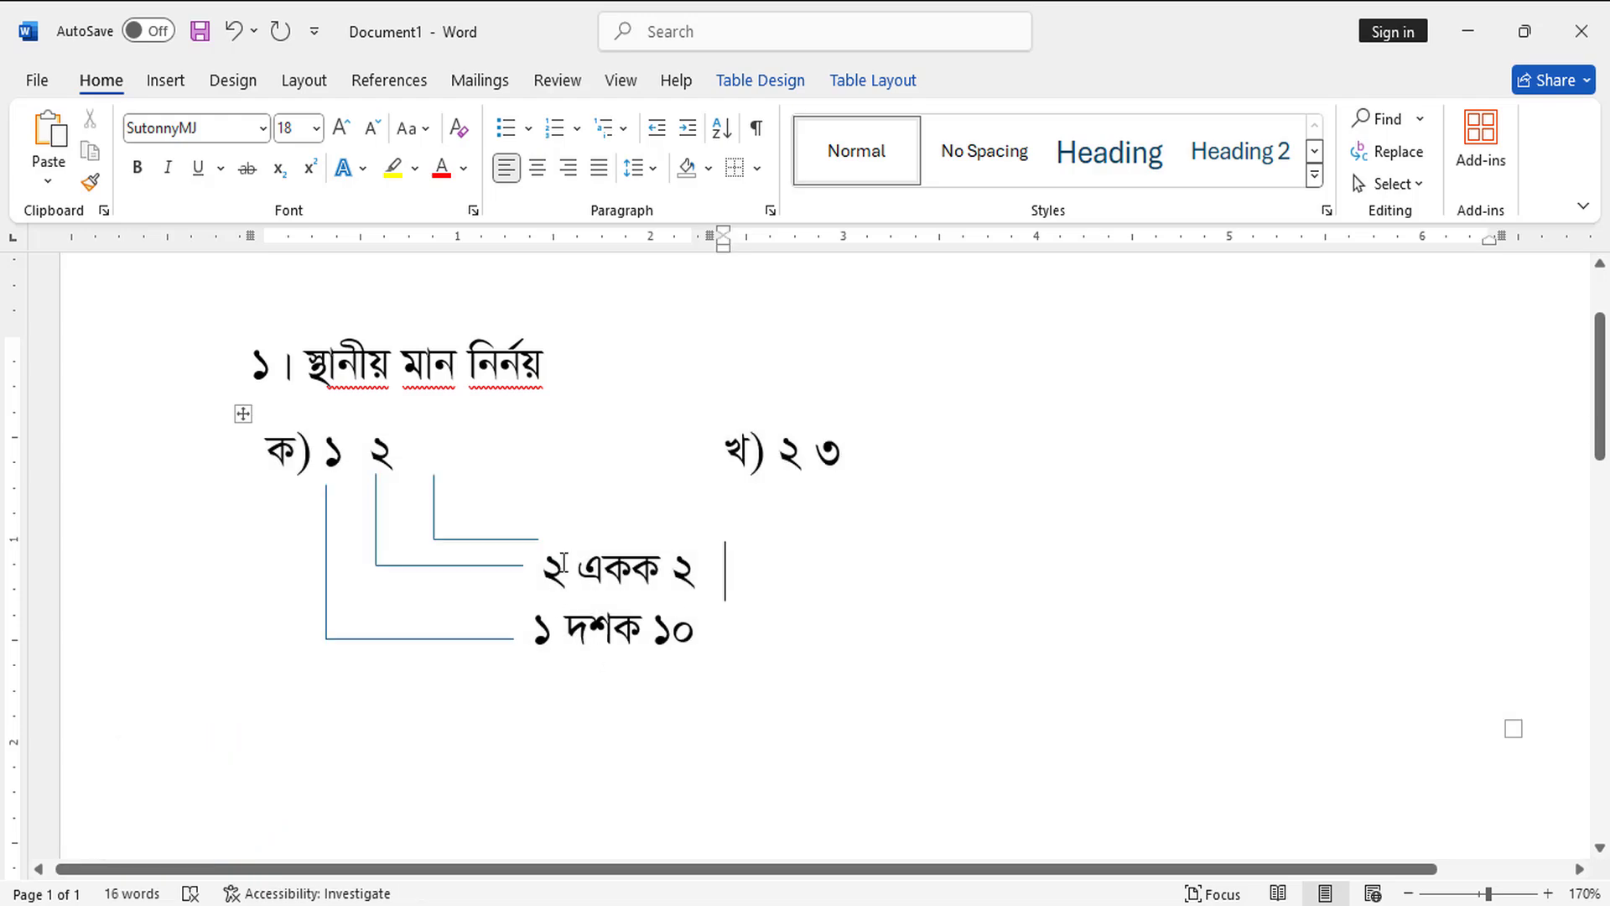
{"action": "left_click", "coordinate": [511, 540]}
{"action": "key", "text": "Escape"}
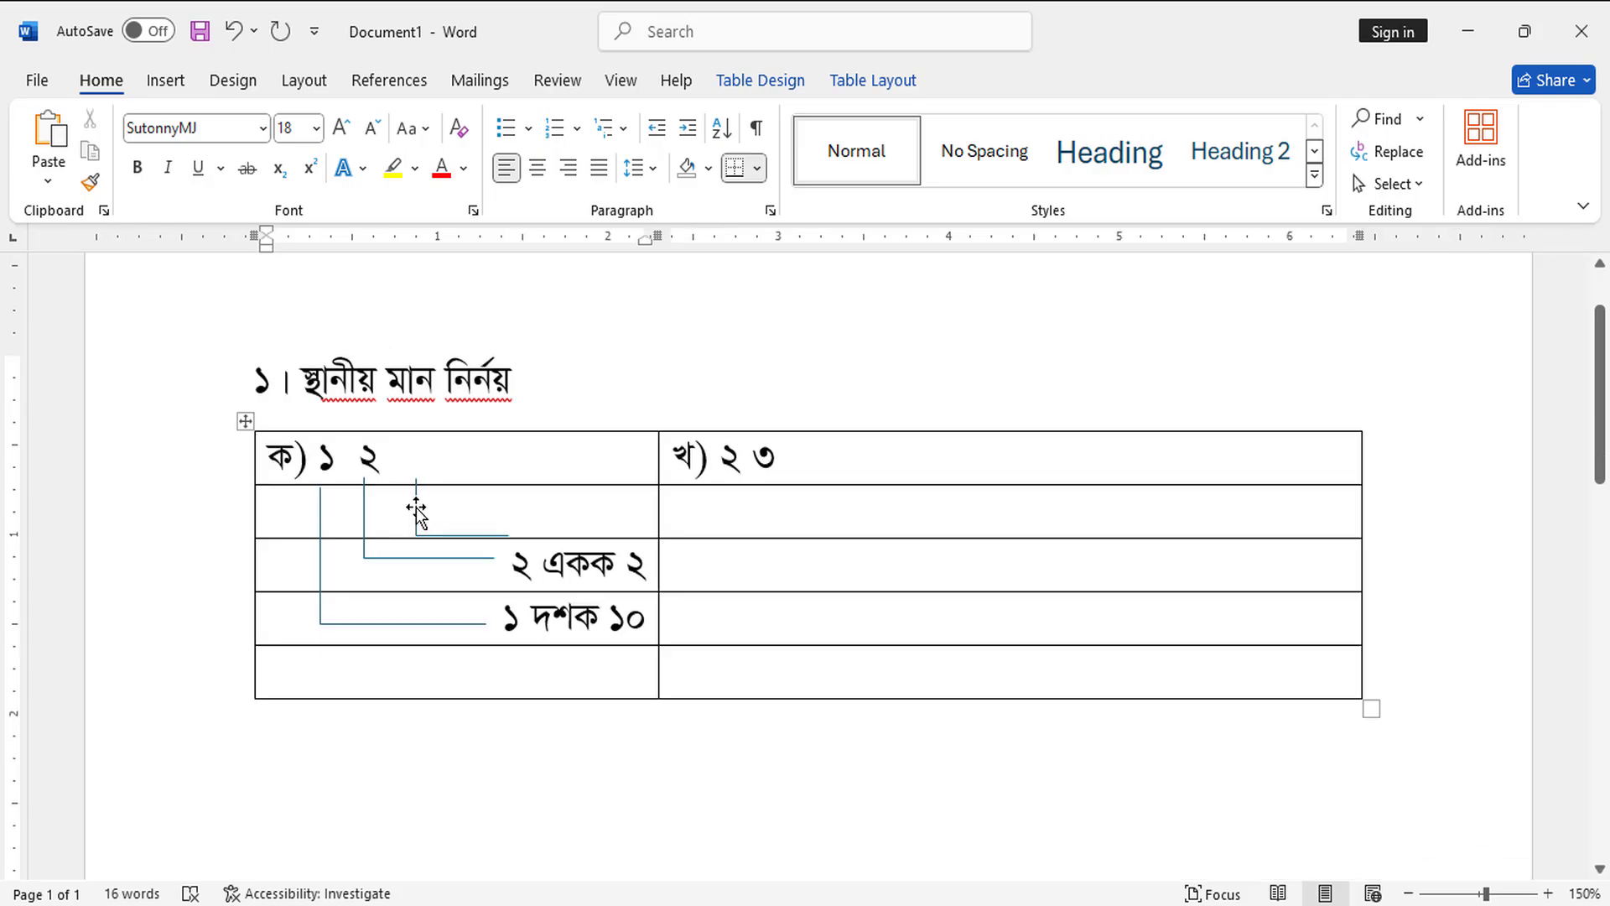
Step: Minimize the document window to show the desktop
{"action": "left_click", "coordinate": [417, 509]}
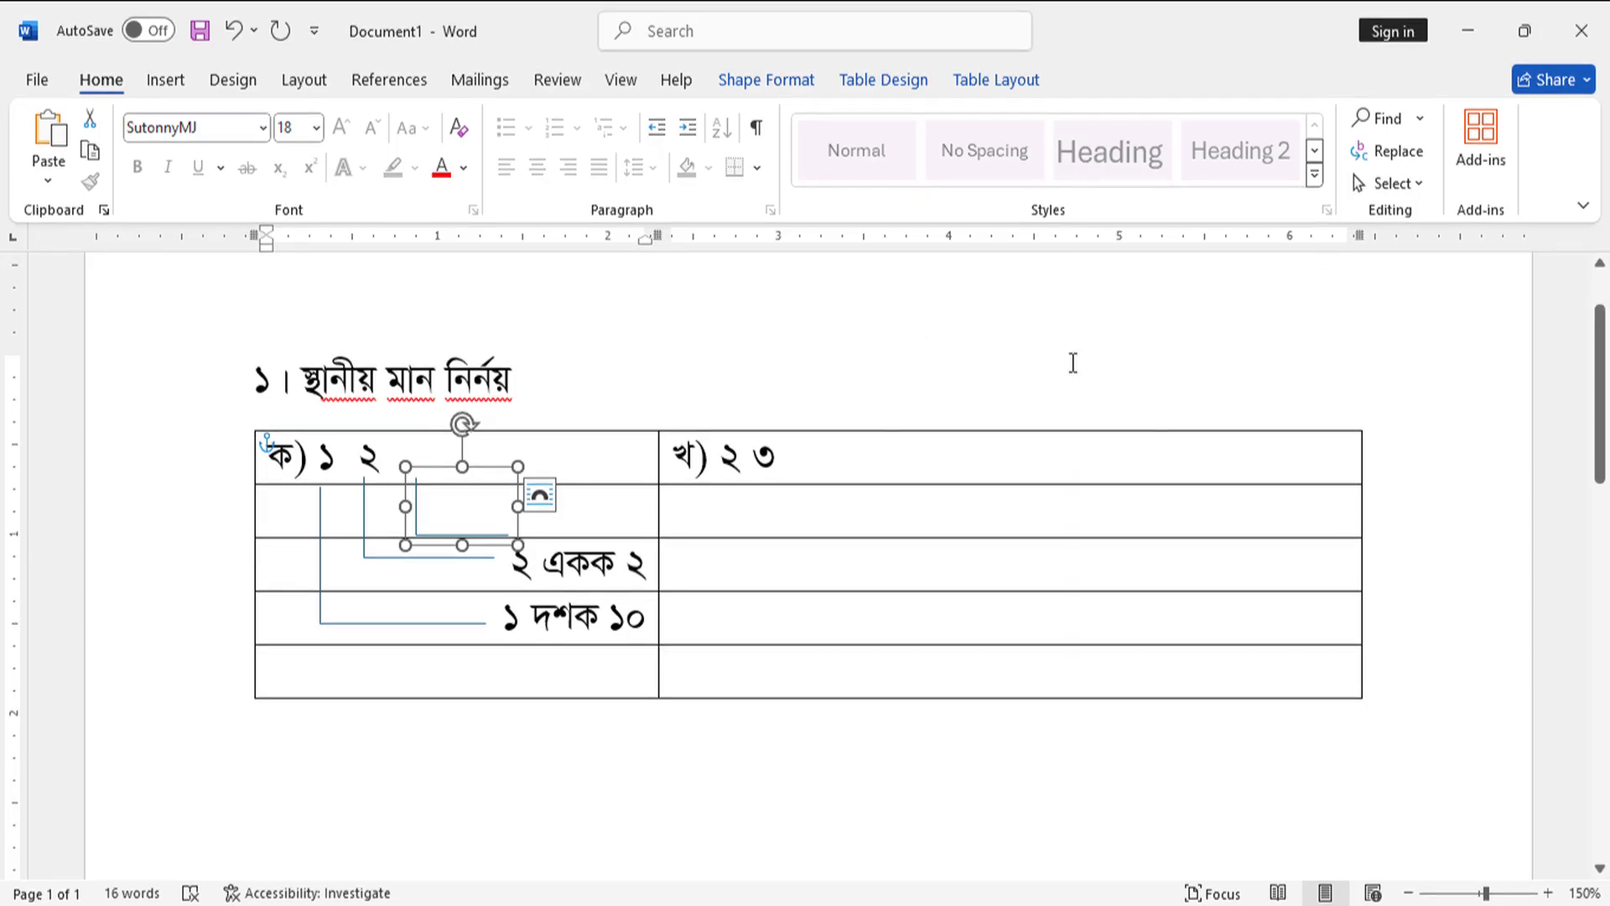
{"action": "left_click", "coordinate": [1469, 32]}
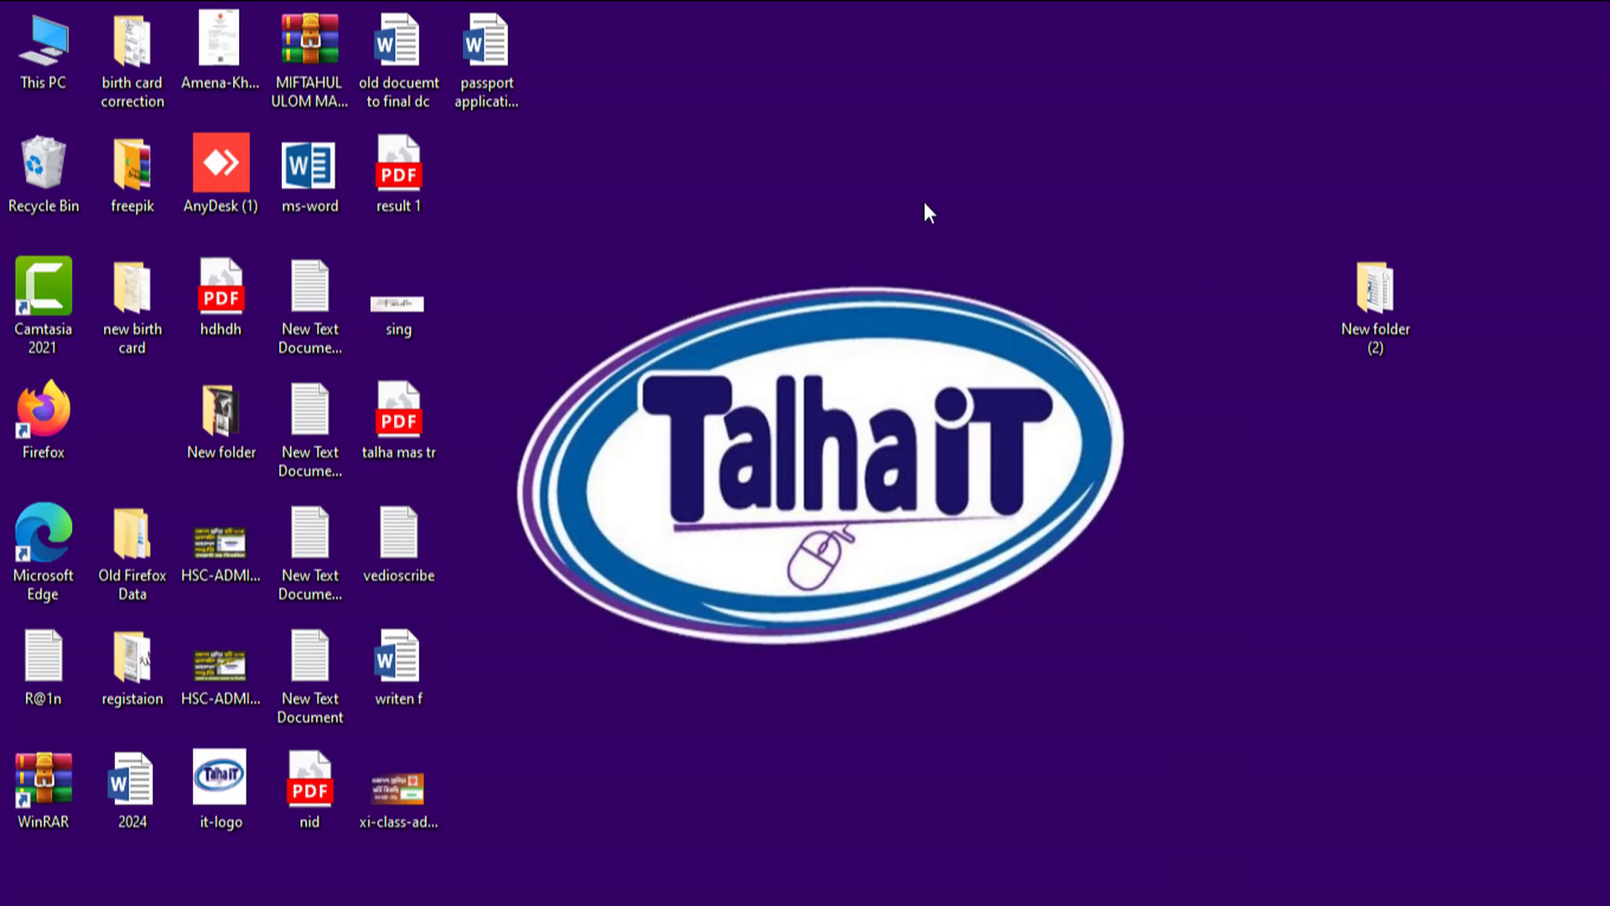